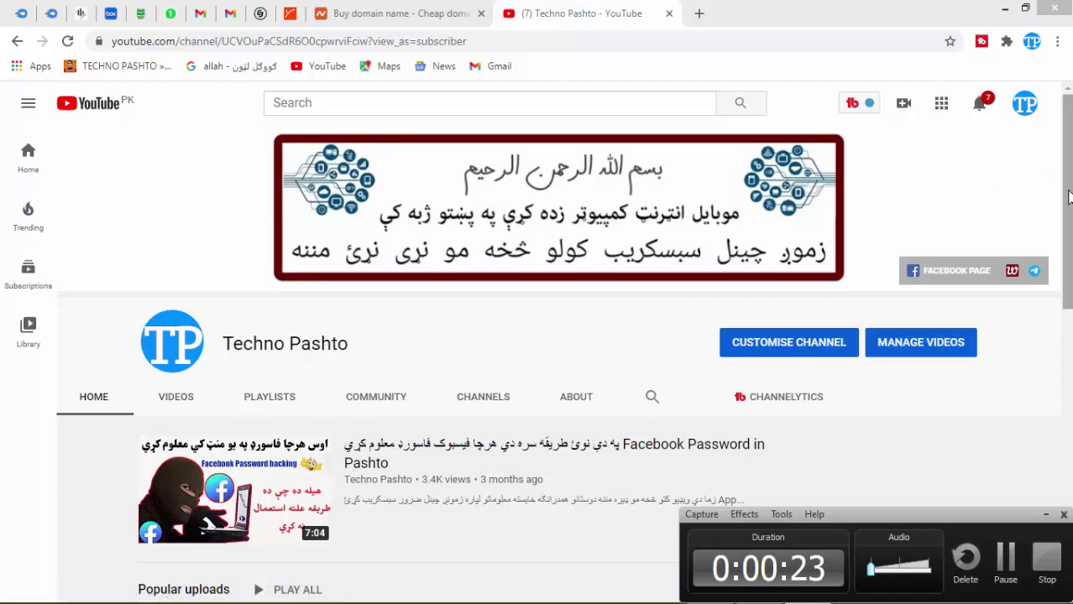
Browse the Techno Pashto channel and list all its uploads under VIDEOS, with view counts and ages.
scroll(925, 494, "down", 2)
scroll(562, 361, "down", 3)
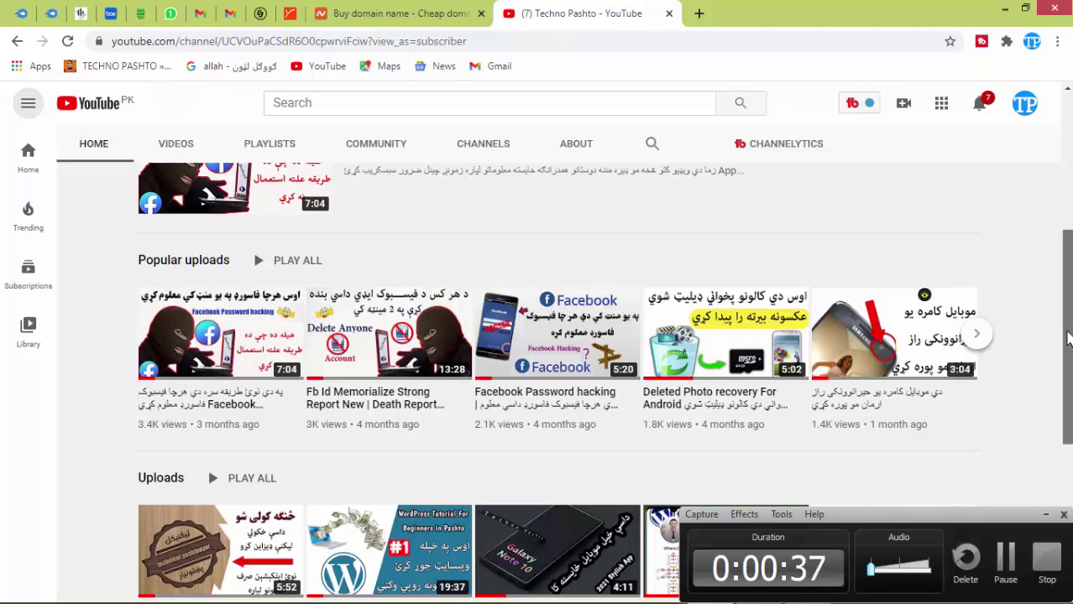
scroll(1066, 344, "down", 1)
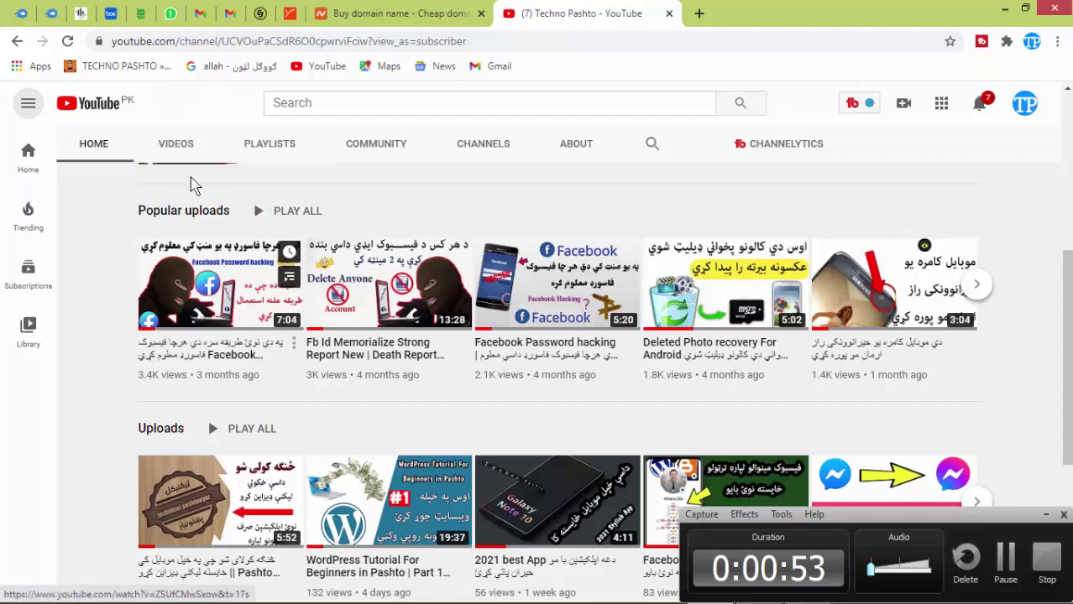
mouse_move(379, 507)
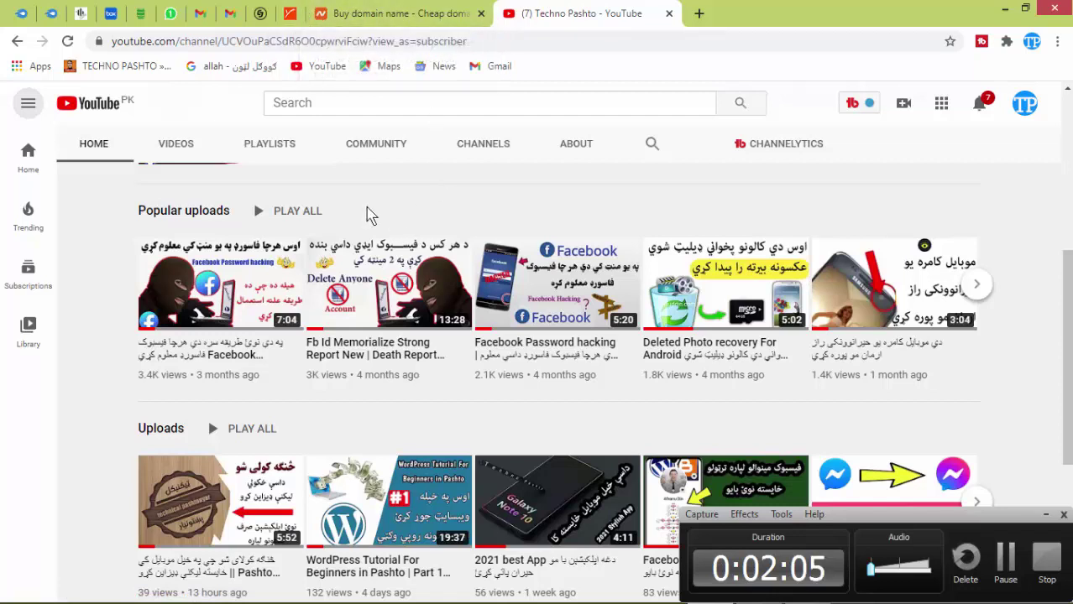
left_click(190, 151)
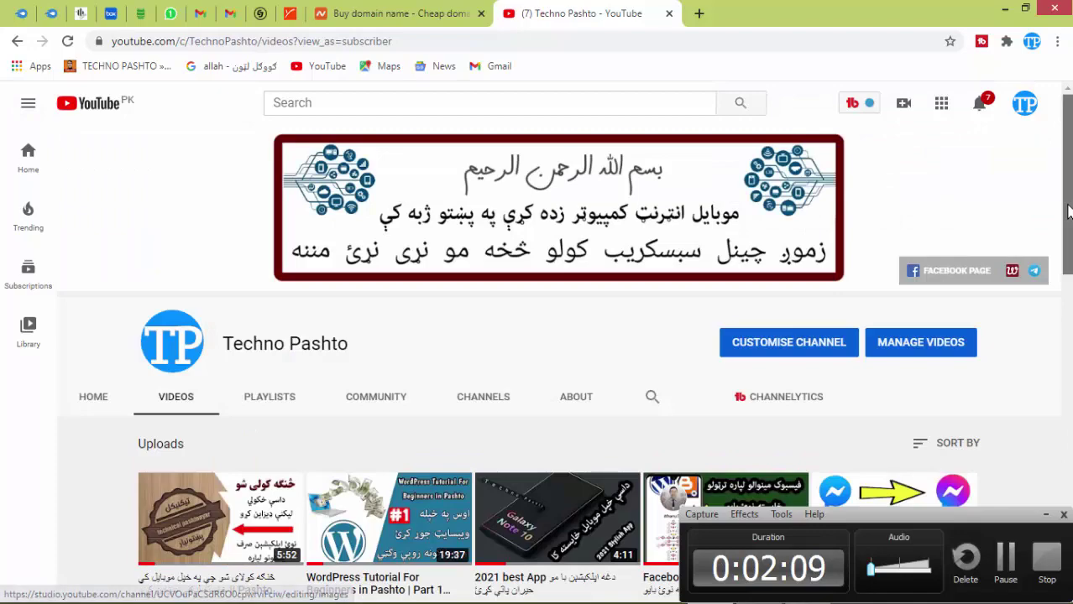
scroll(1049, 214, "down", 4)
scroll(558, 378, "down", 6)
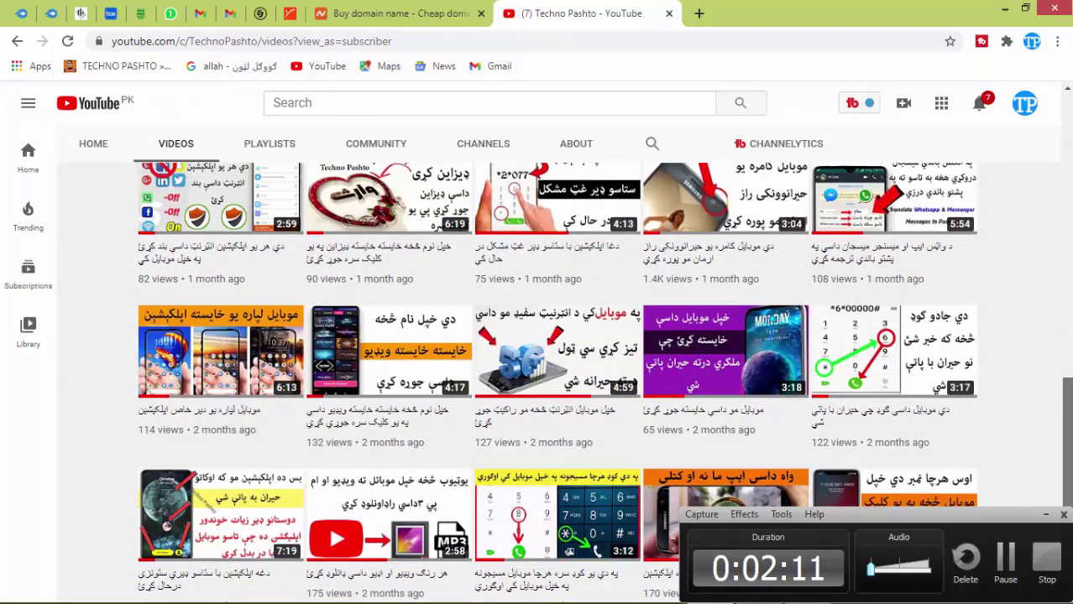
scroll(453, 420, "down", 4)
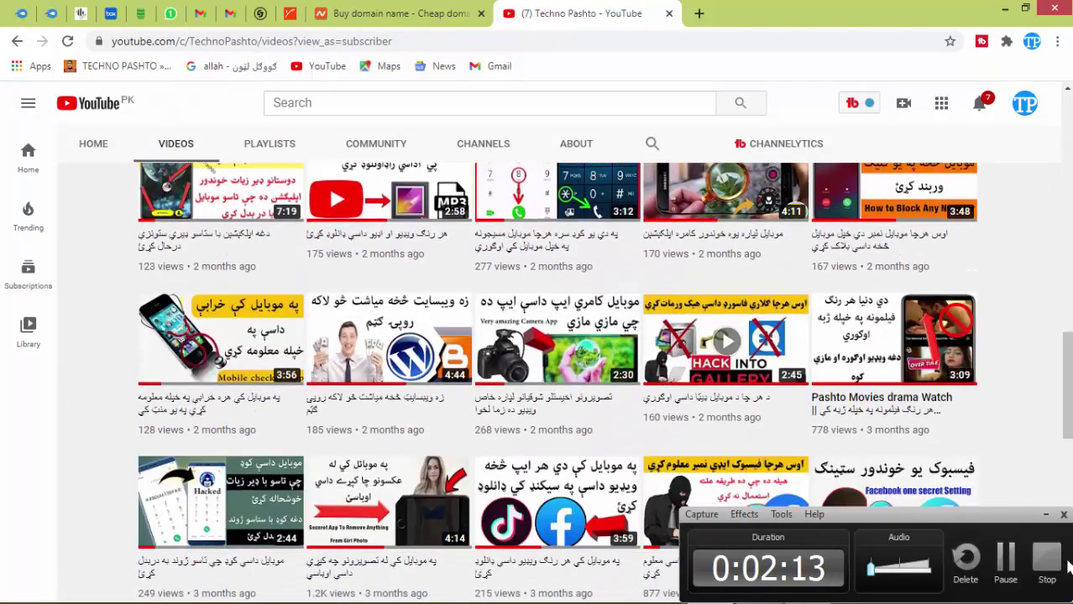
mouse_move(336, 400)
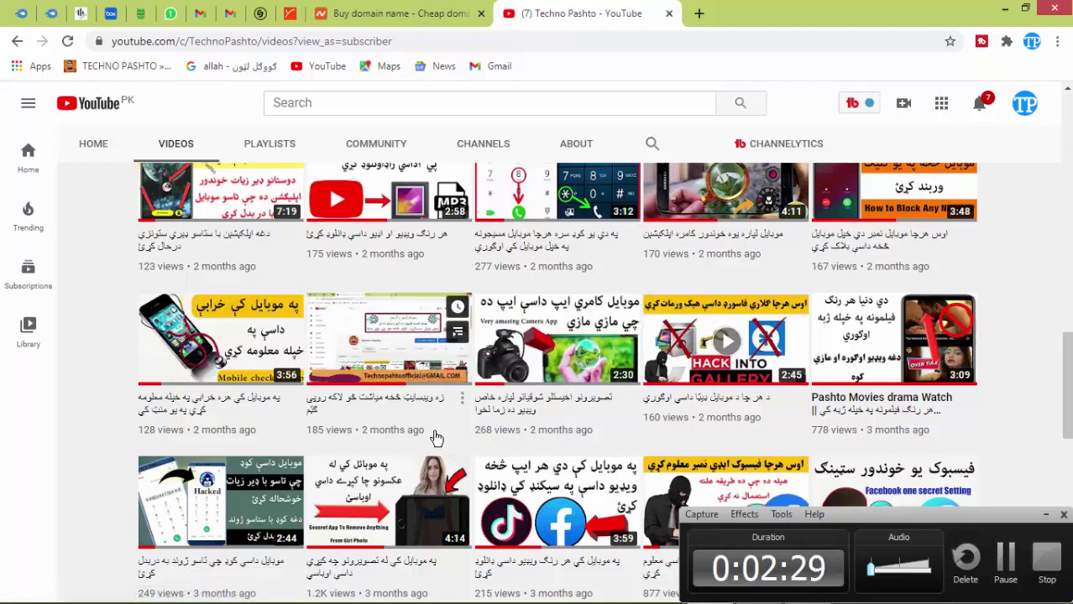
scroll(435, 437, "up", 15)
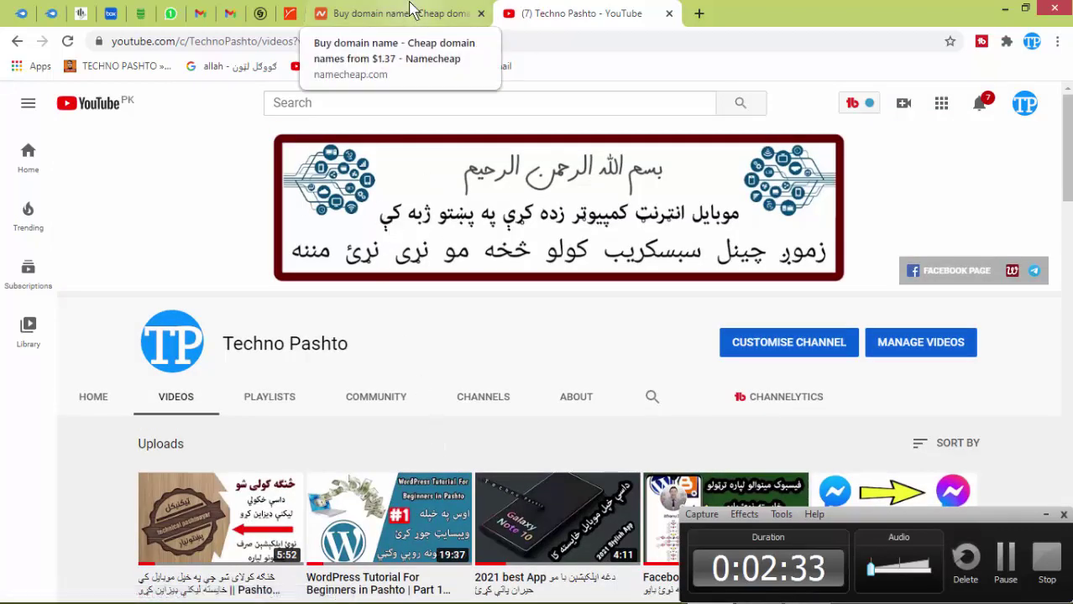
Switch to the 'Buy domain name - Namecheap' tab showing the domain search home page.
left_click(406, 12)
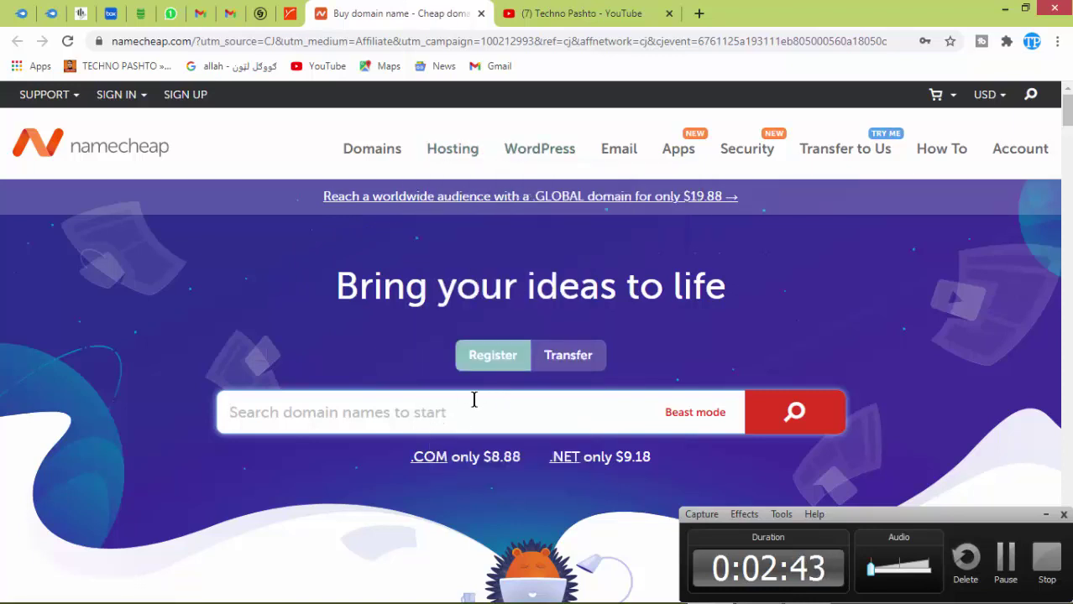
mouse_move(454, 160)
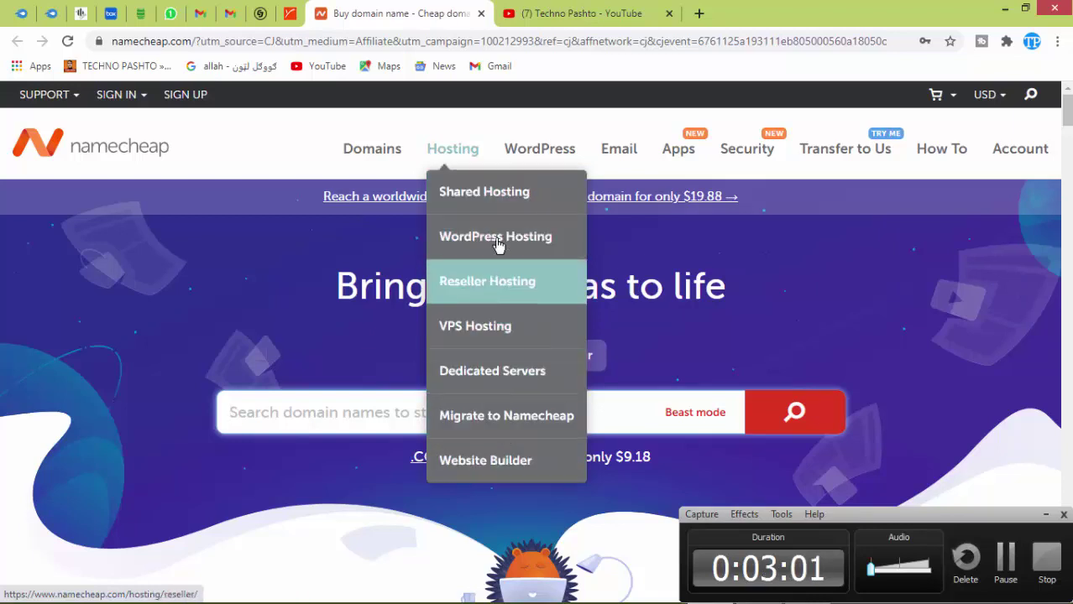
Compare Shared Hosting plans at yearly prices: Stellar $1.58, Stellar Plus $2.68, Stellar Business $4.80 per month.
left_click(467, 203)
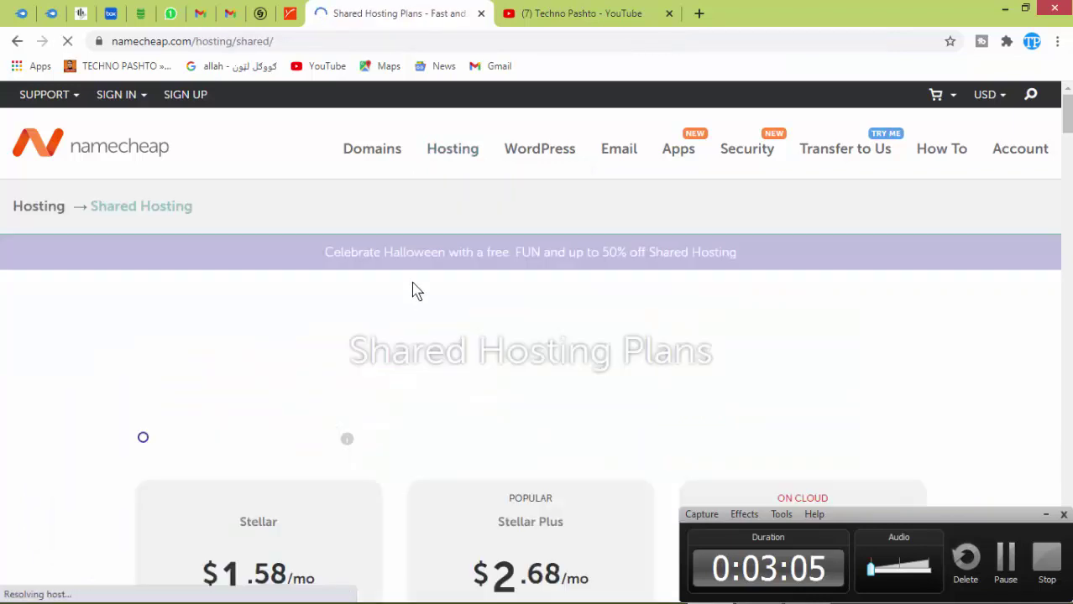
scroll(199, 184, "down", 4)
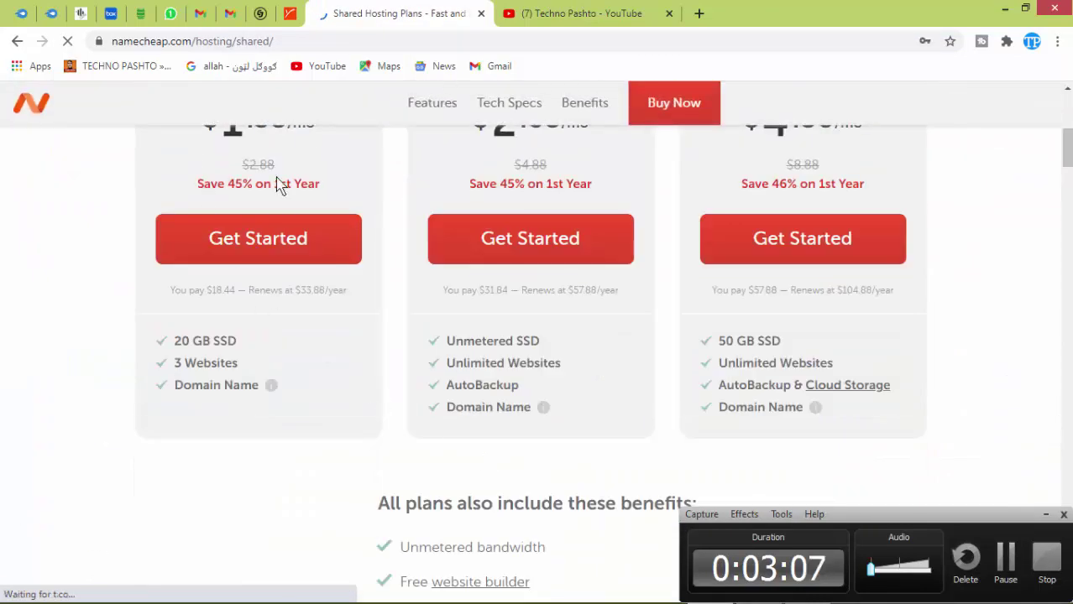
left_click_drag(1066, 159, 1067, 120)
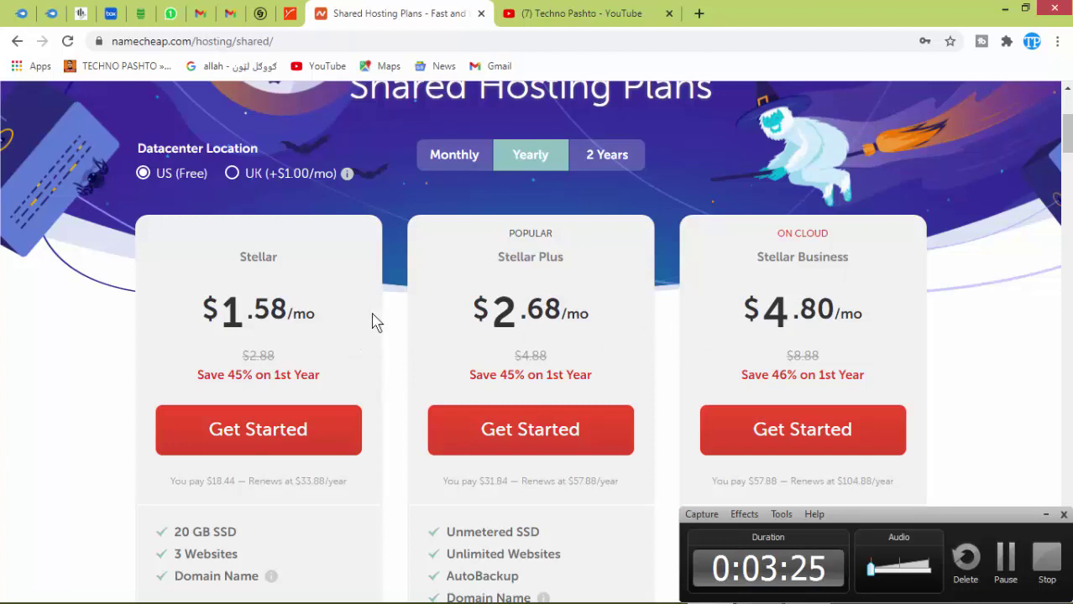
left_click(453, 158)
left_click(530, 130)
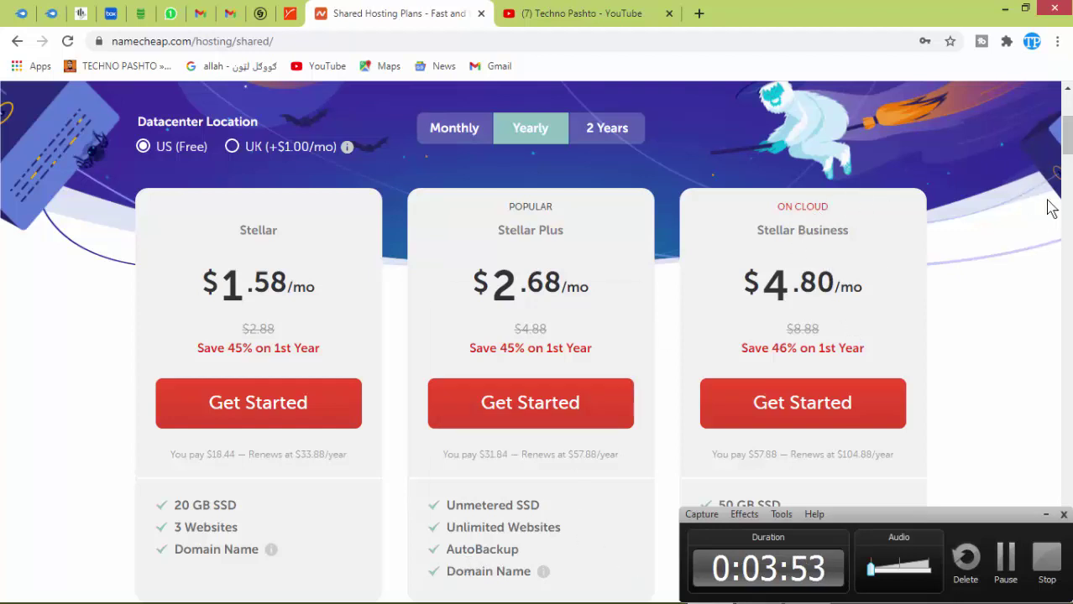
scroll(1068, 159, "down", 3)
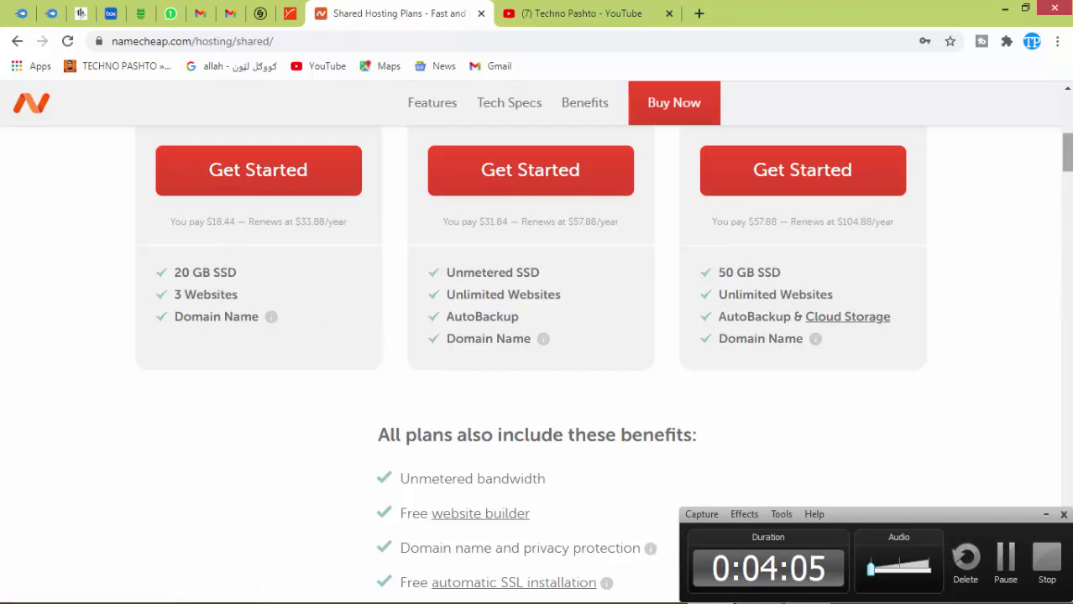
left_click_drag(1069, 162, 1068, 151)
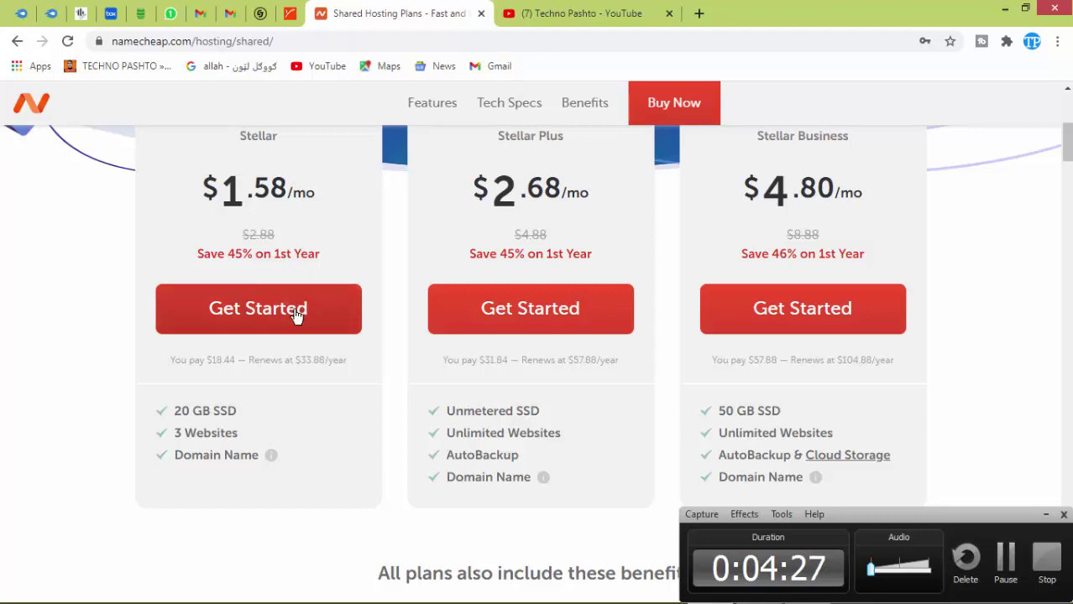
scroll(349, 400, "up", 5)
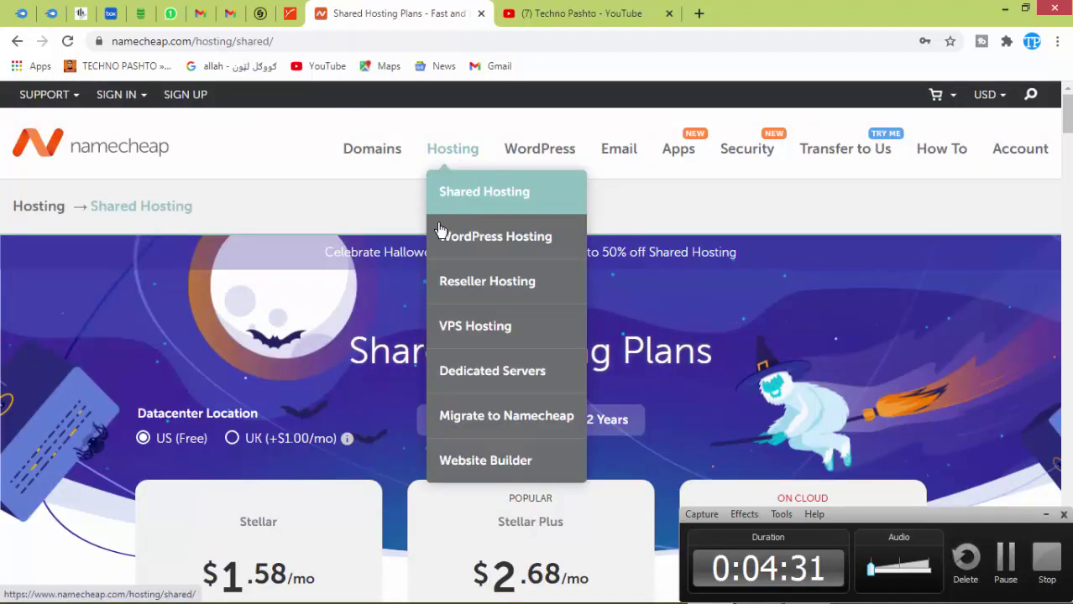
scroll(266, 431, "down", 5)
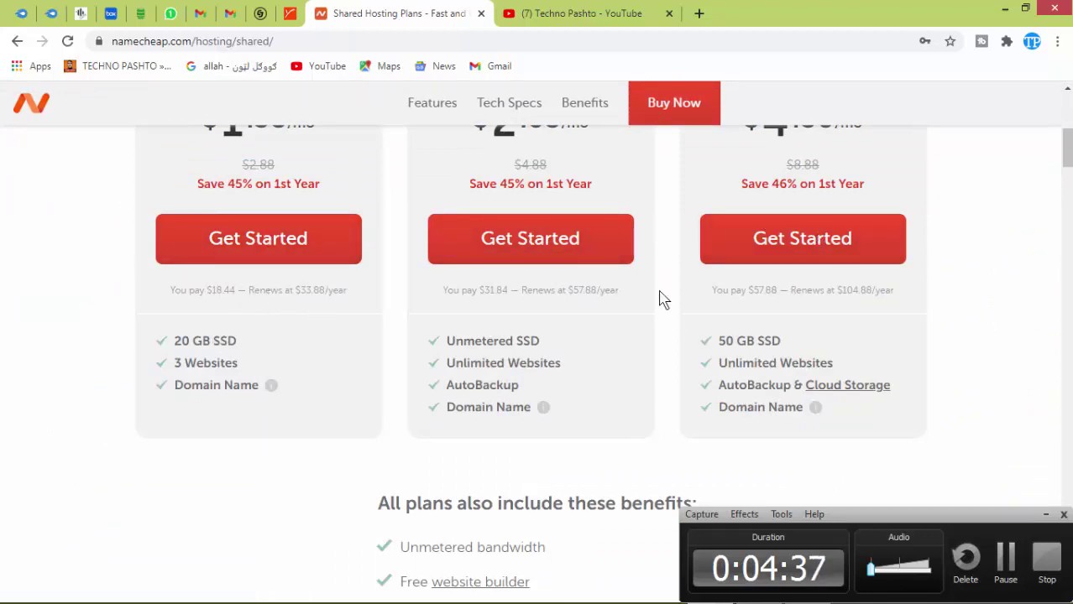
Add the Stellar shared hosting plan ($18.44/yr) to the checkout.
left_click(240, 250)
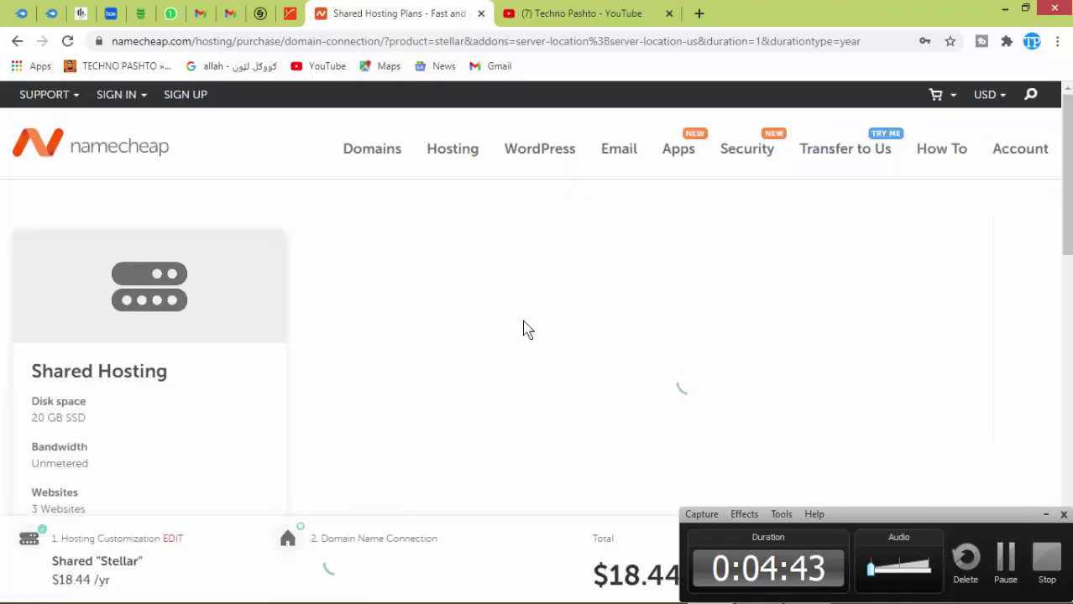
scroll(1070, 155, "down", 4)
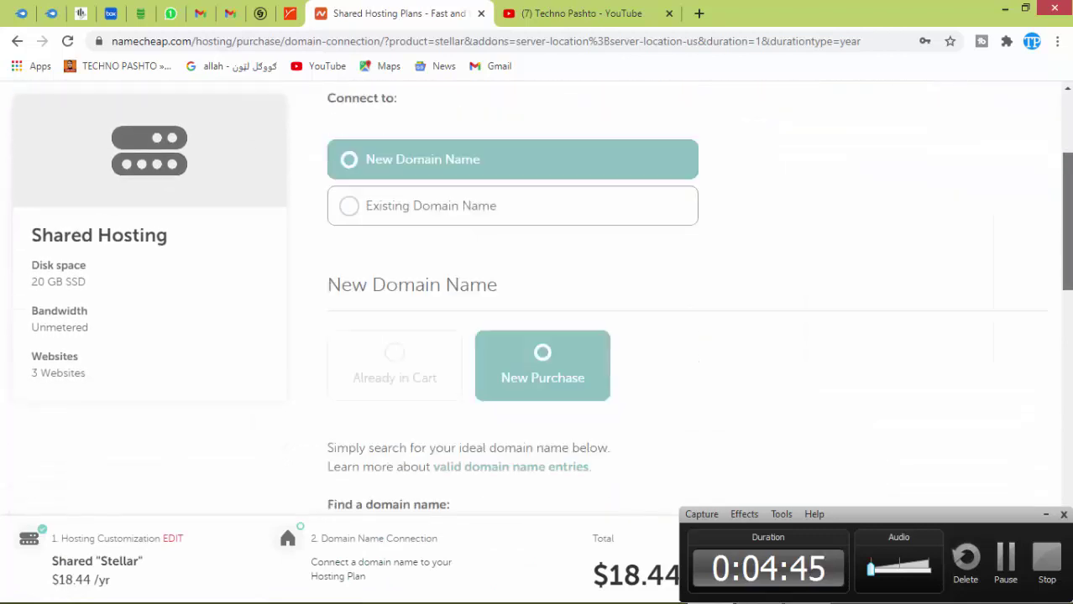
scroll(617, 324, "up", 3)
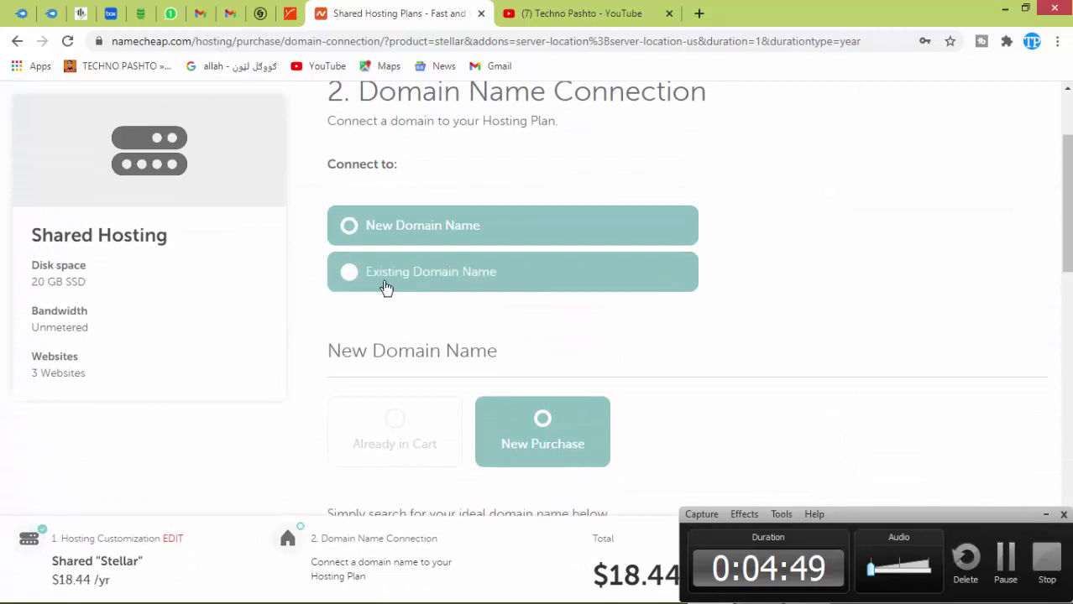
Select Existing Domain Name for the domain connection and scroll to the Sign In prompt.
left_click(348, 278)
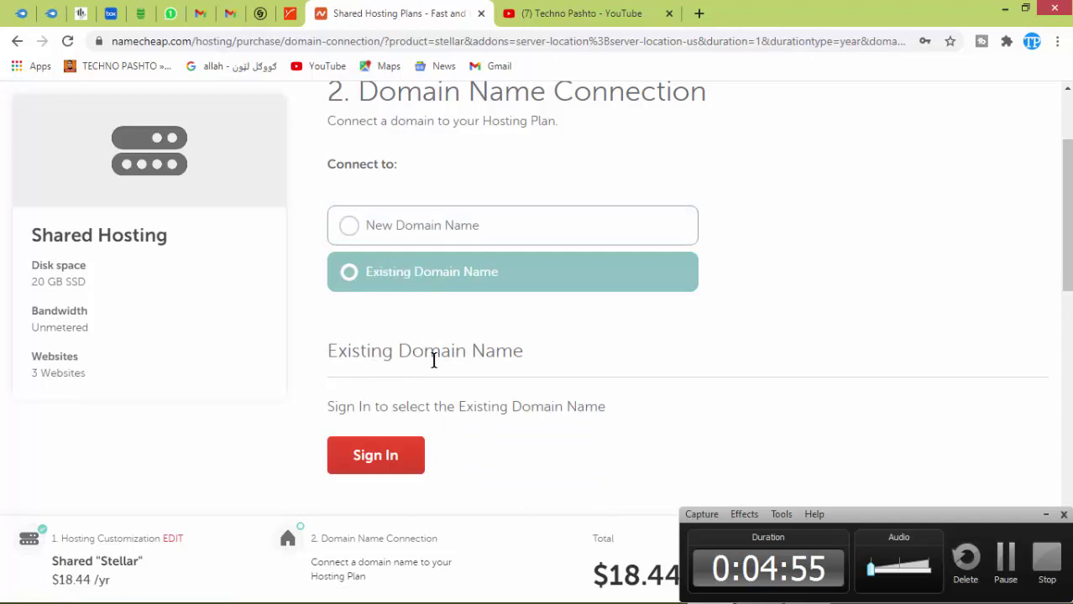
left_click(348, 227)
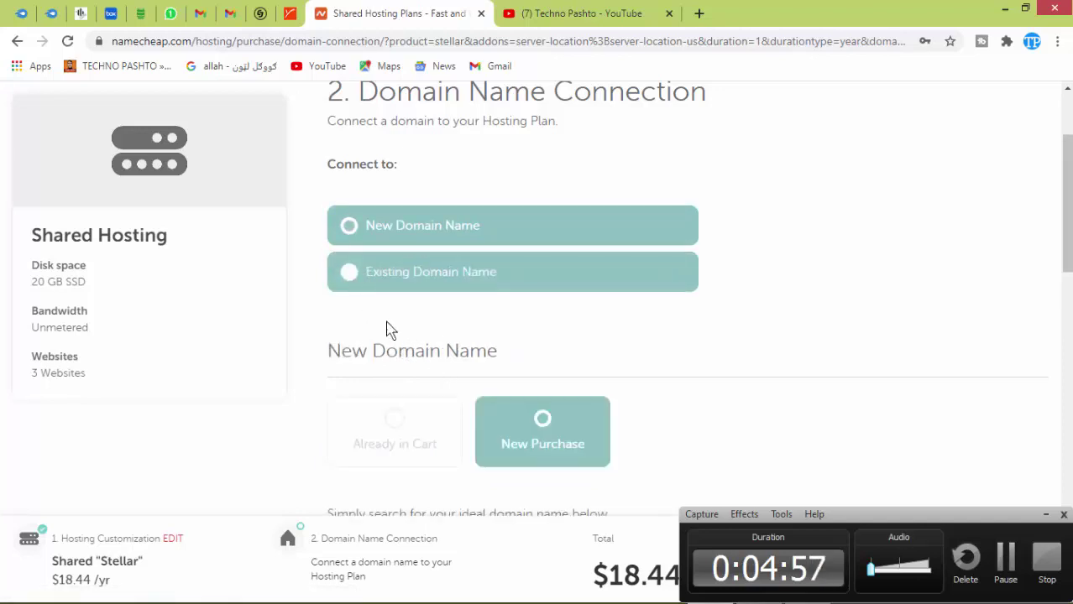
left_click(349, 281)
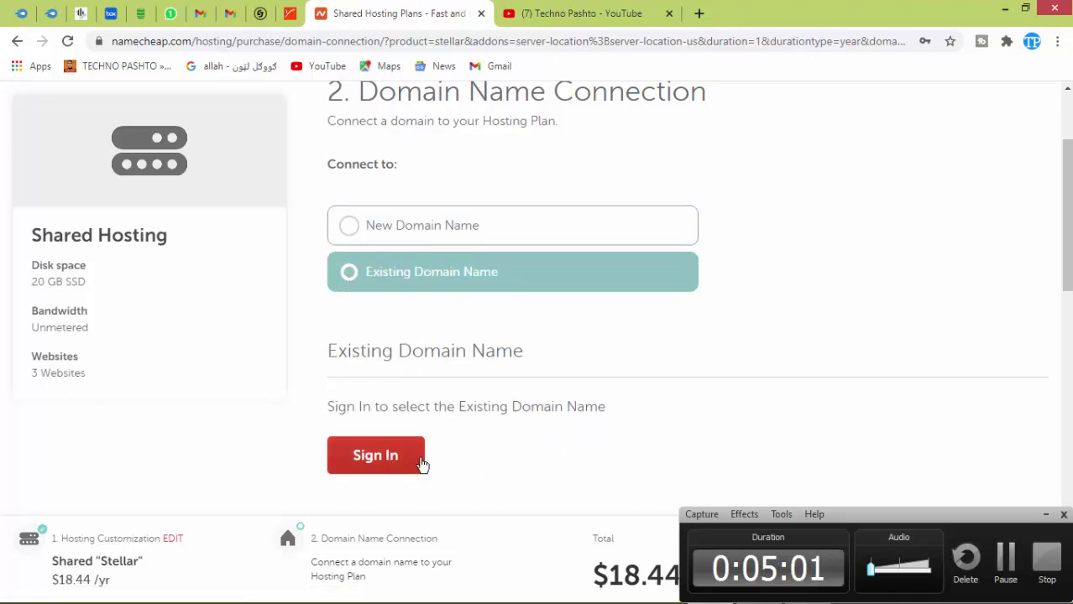
mouse_move(1066, 159)
left_mouse_down()
mouse_move(1069, 317)
mouse_move(1070, 161)
left_mouse_up()
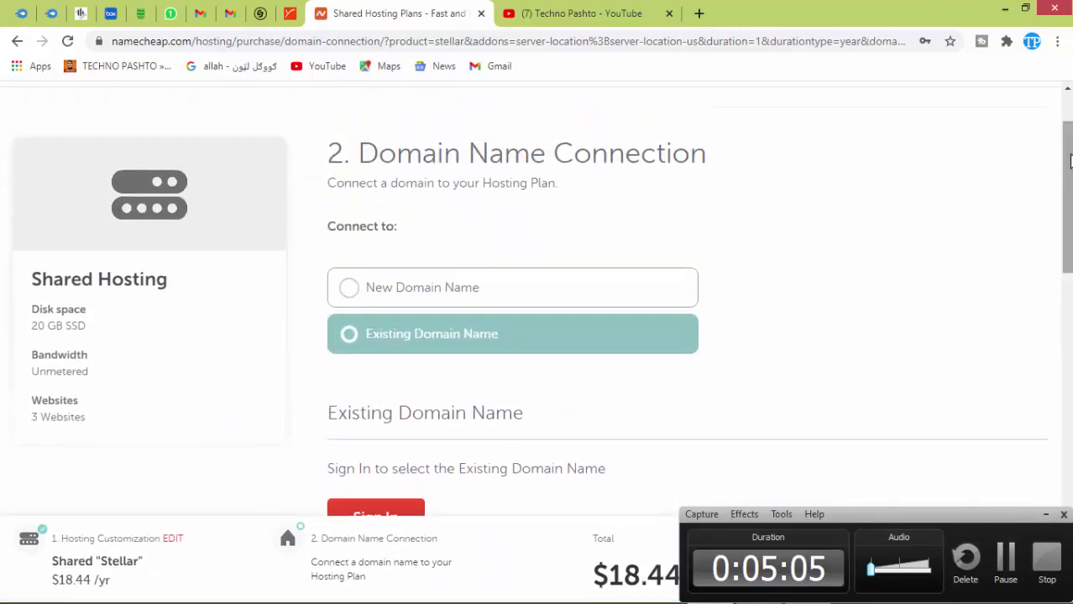
left_click(347, 302)
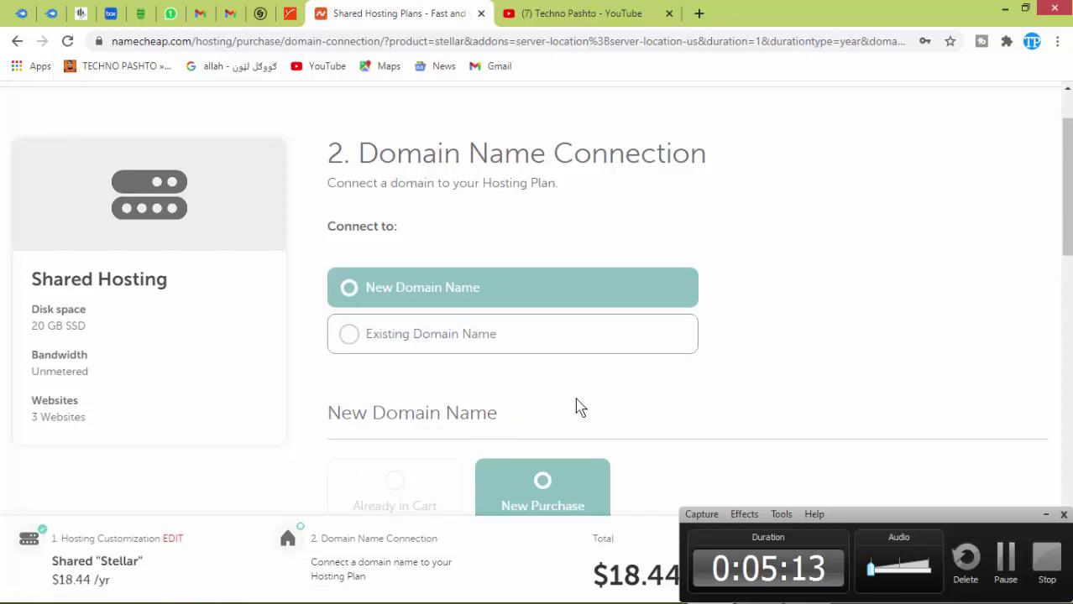
scroll(672, 470, "down", 5)
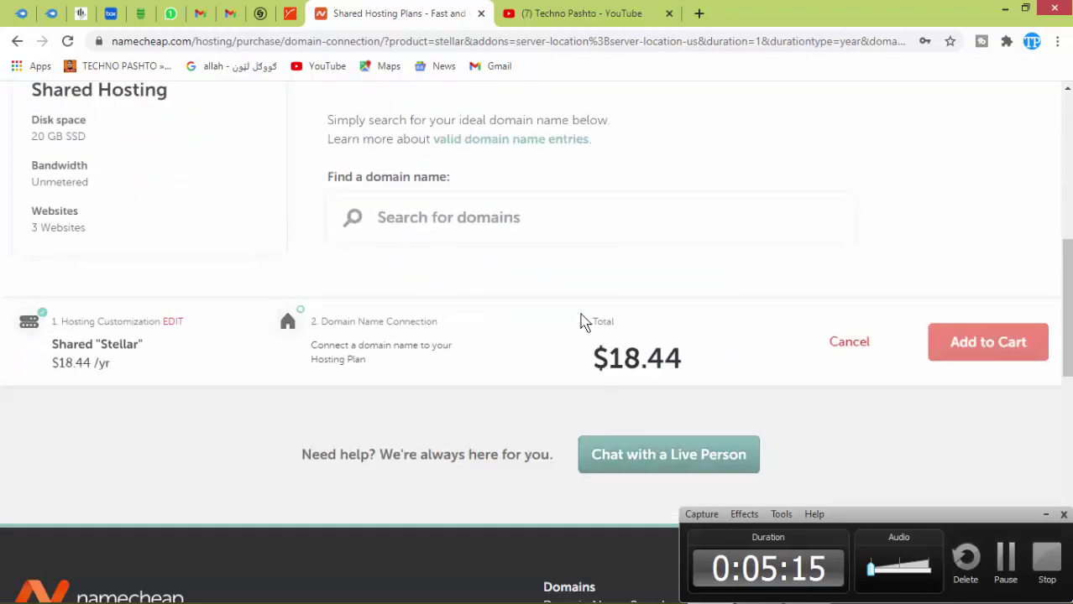
scroll(504, 252, "up", 2)
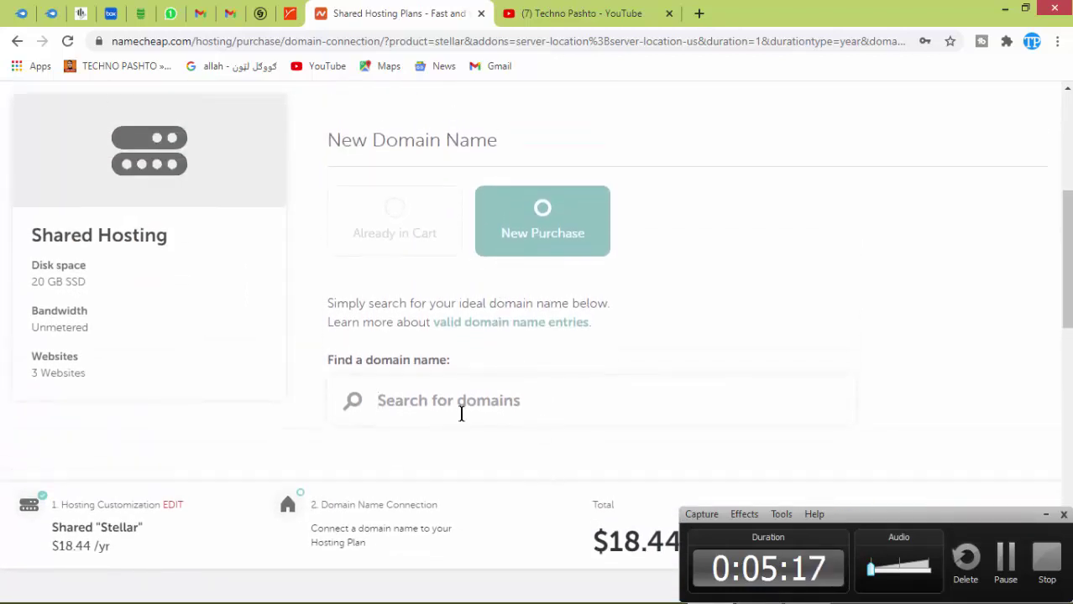
scroll(574, 388, "up", 5)
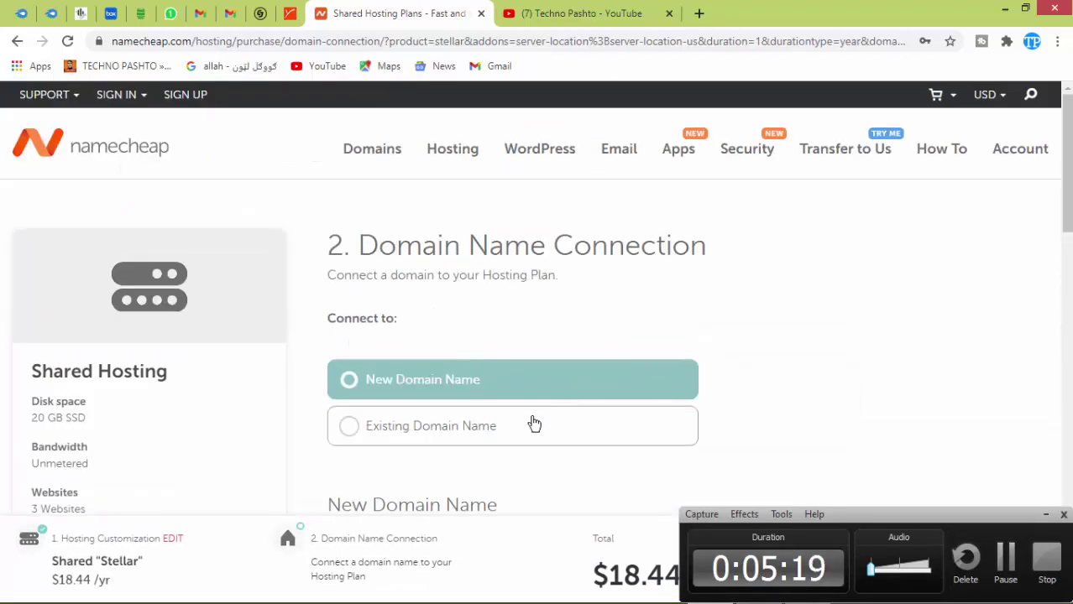
left_click(351, 429)
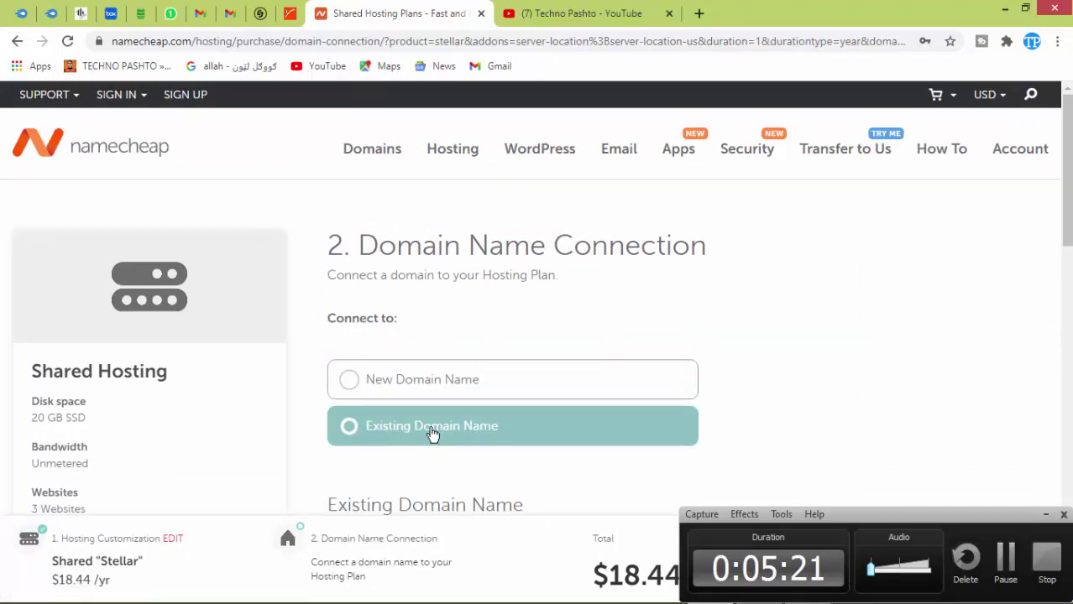
scroll(536, 299, "down", 2)
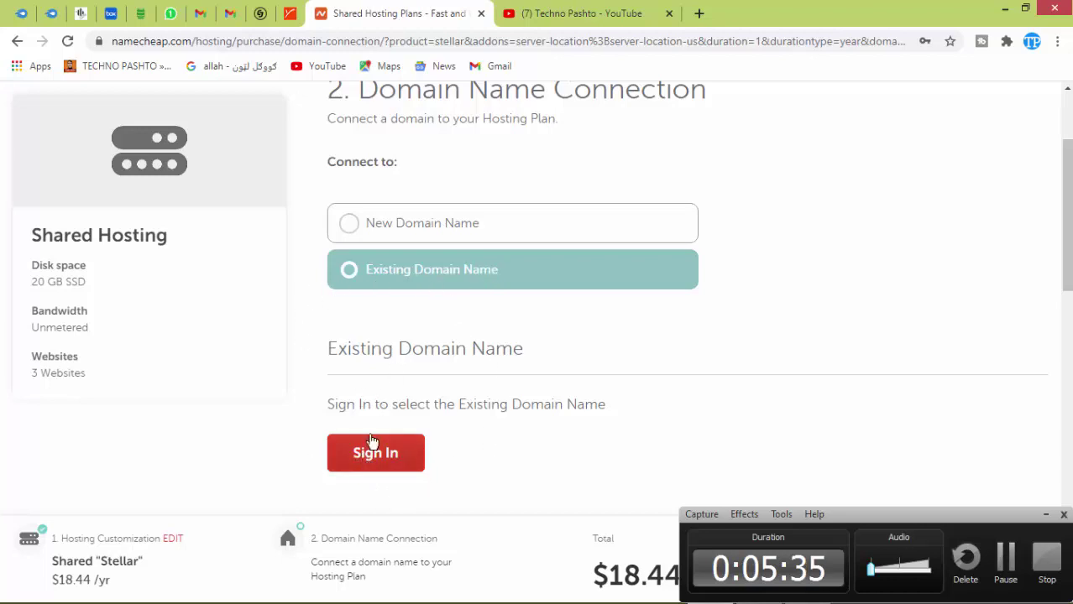
Go to the Login/Signup page and place the cursor in the Create An Account Username field.
left_click(375, 454)
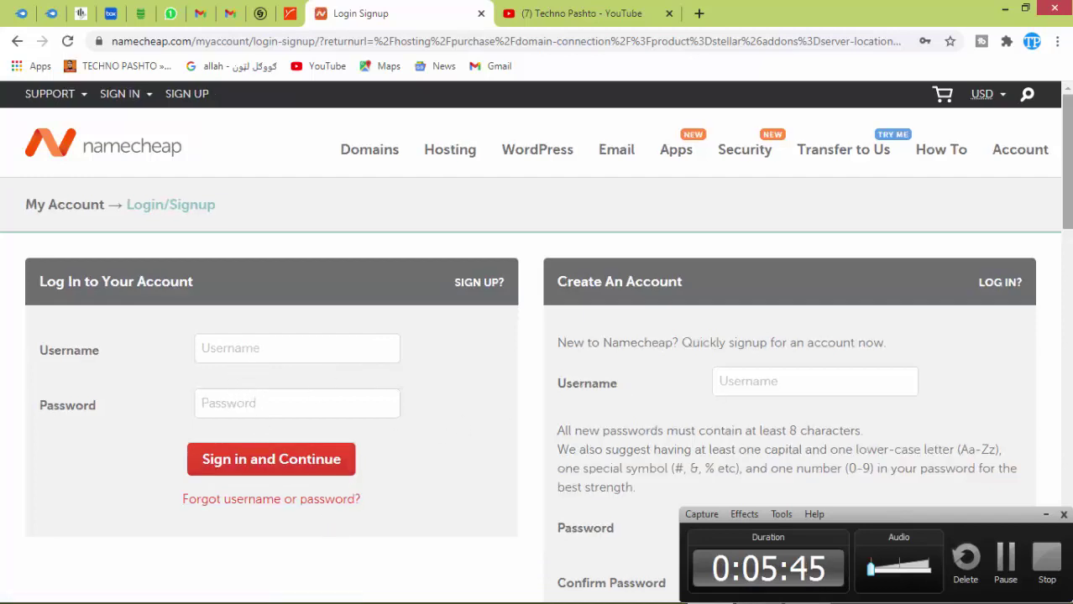
left_click_drag(1066, 160, 1066, 196)
scroll(852, 150, "down", 2)
scroll(852, 150, "up", 2)
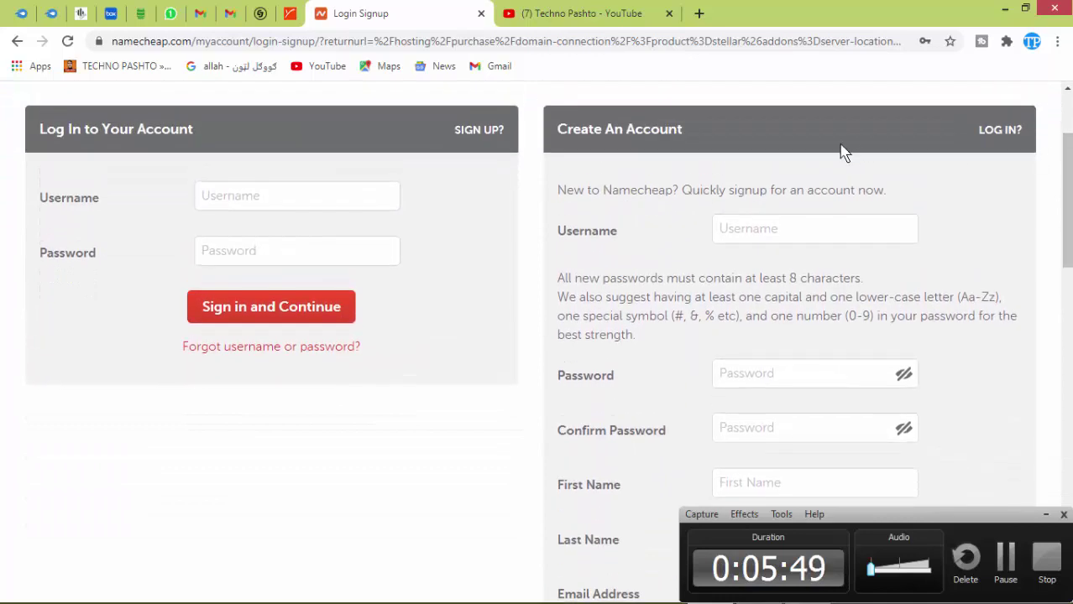
left_click(776, 223)
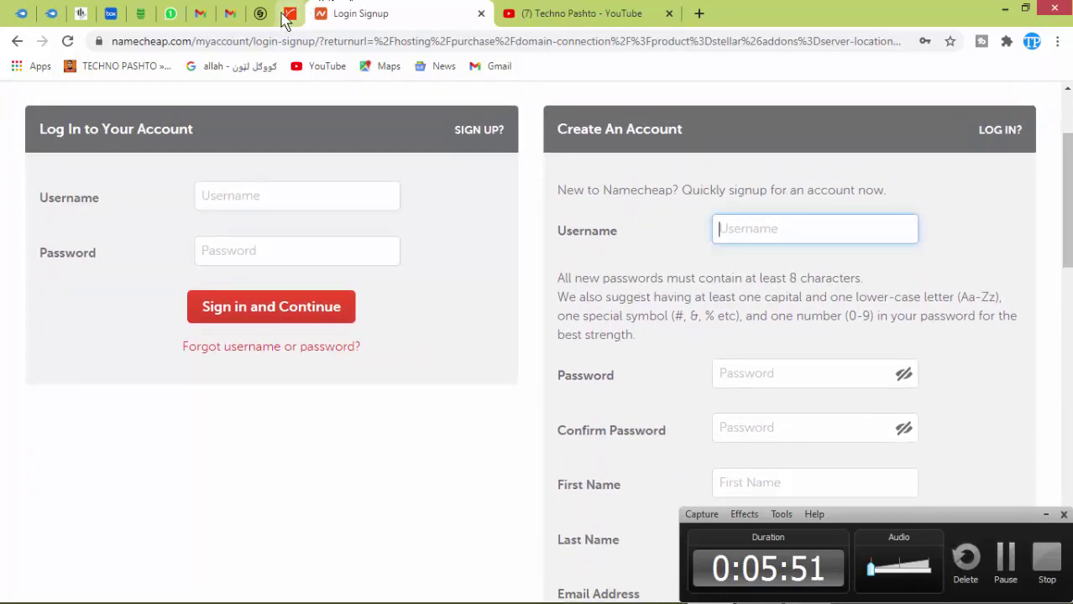
In Gmail, open the Google account details and copy the account holder's name.
left_click(202, 14)
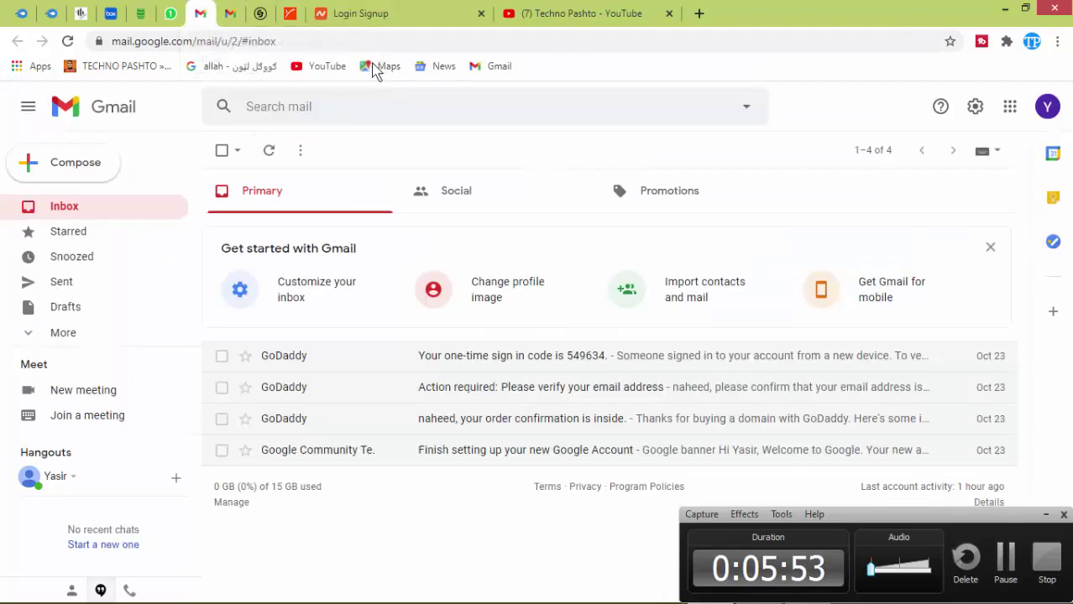
left_click(1013, 109)
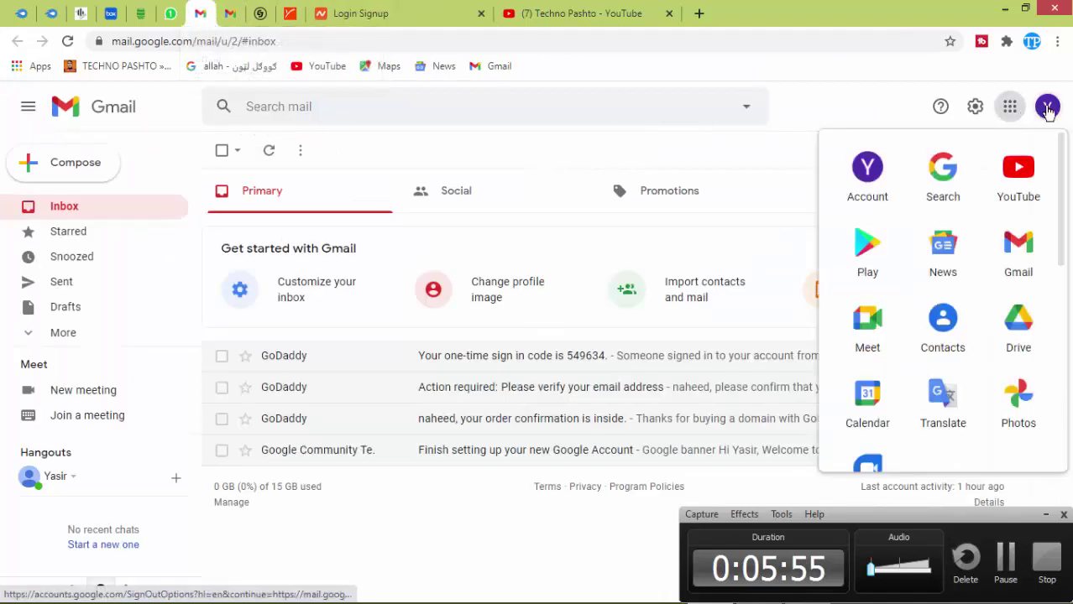
left_click(1047, 107)
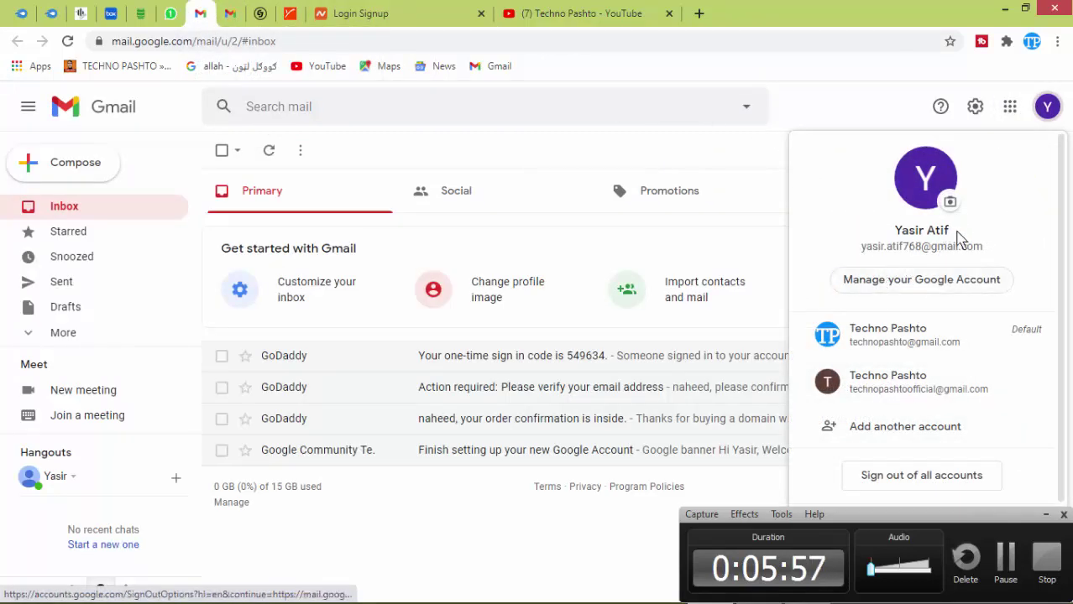
left_click_drag(964, 238, 898, 233)
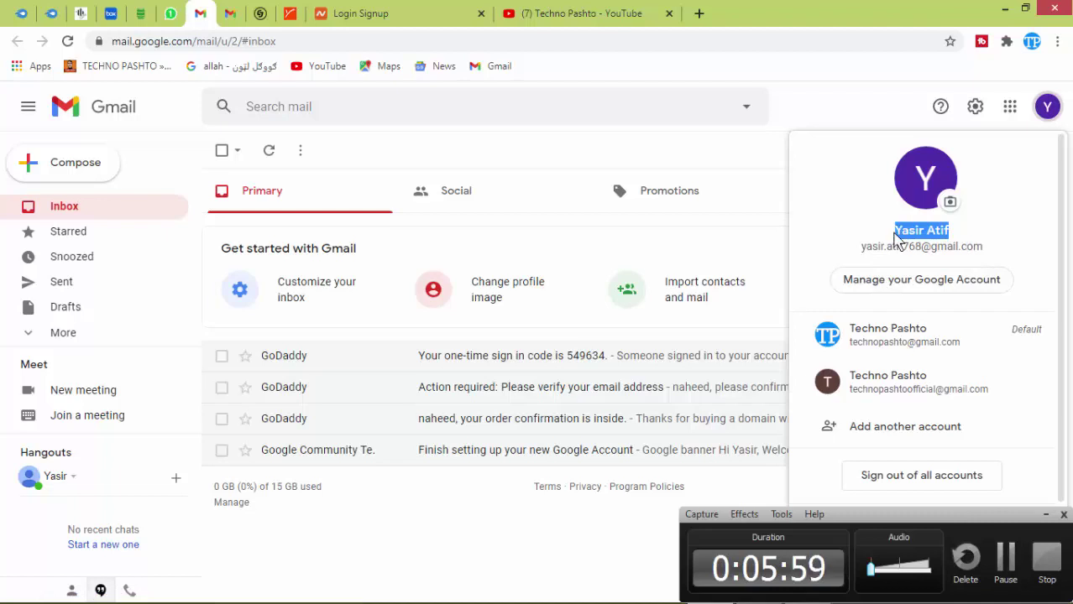
right_click(895, 233)
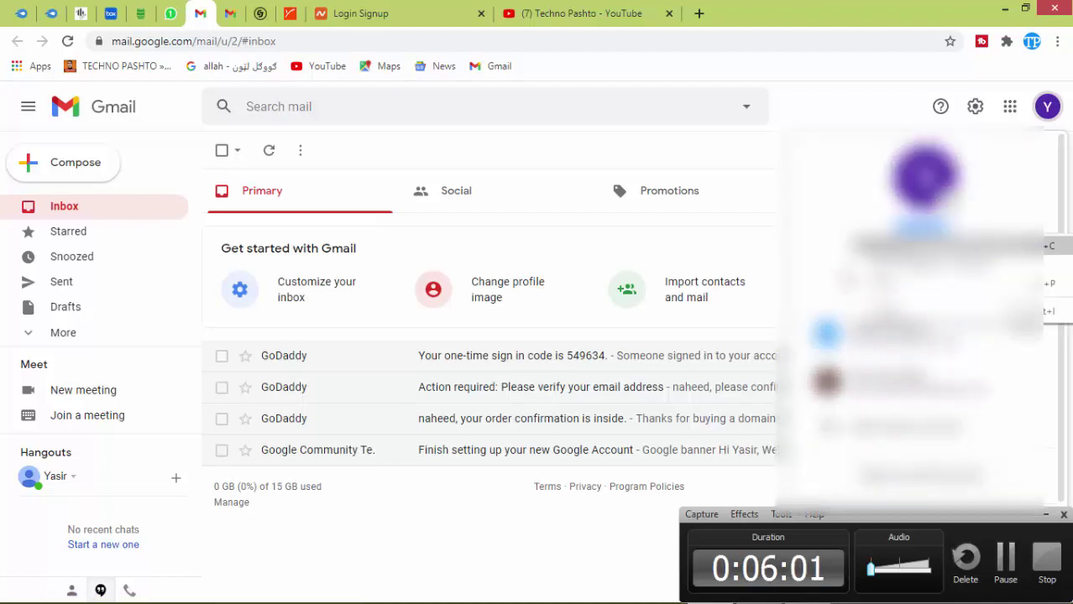
key("Escape")
Enter the account holder's name as the username, with the space removed.
left_click(461, 9)
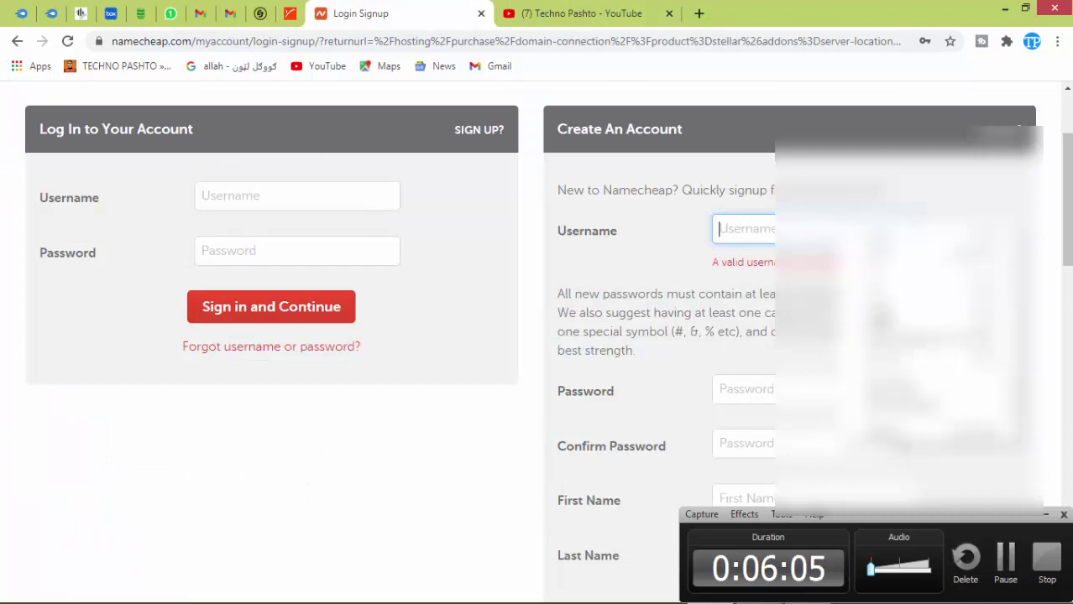
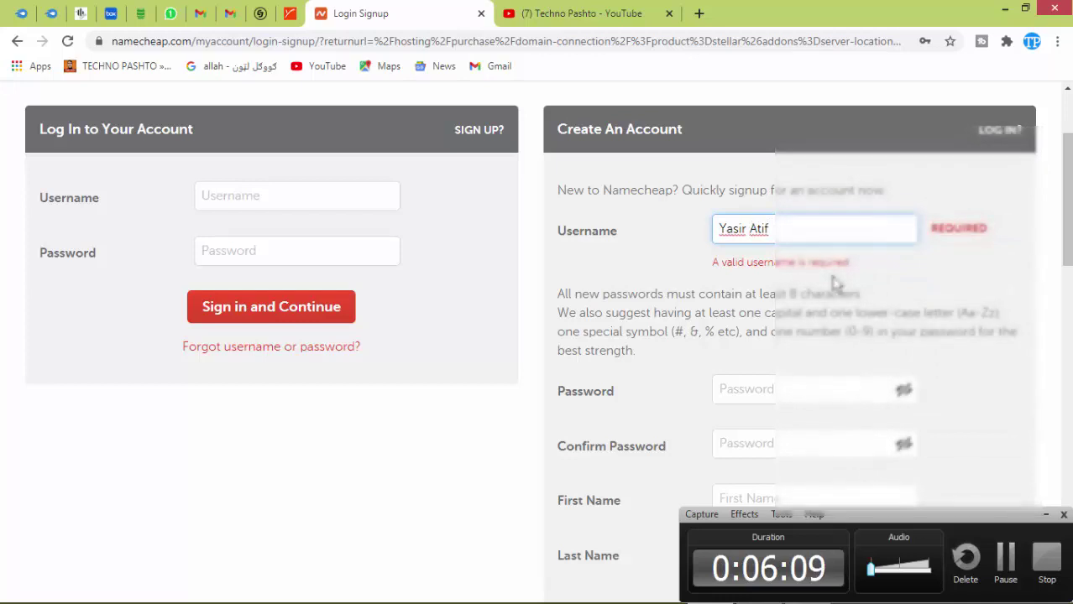
Fill in the saved password and paste the same password into Confirm Password.
left_click(763, 377)
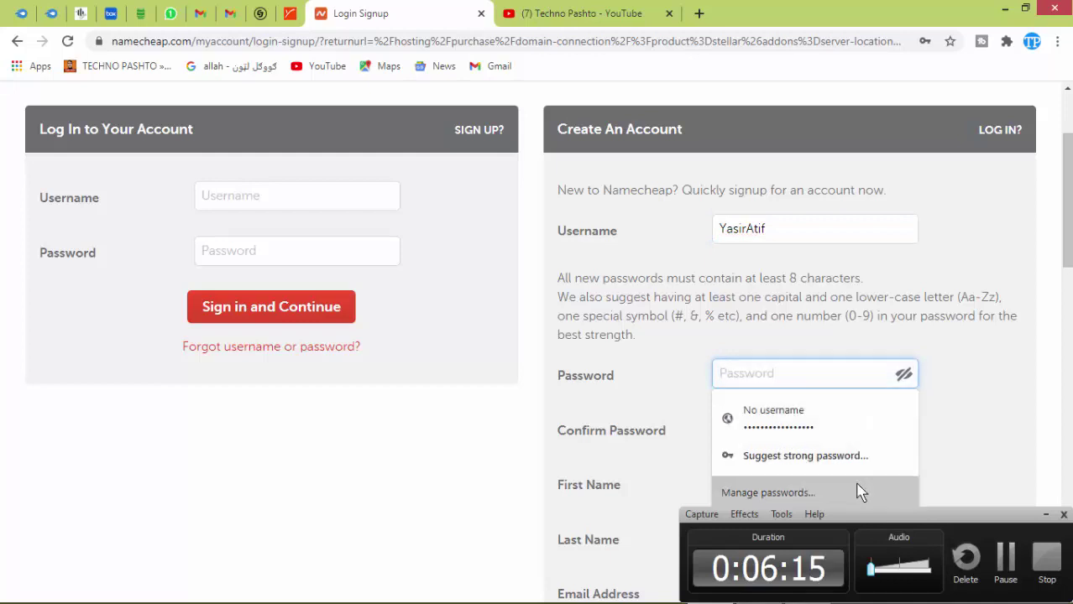
left_click(825, 413)
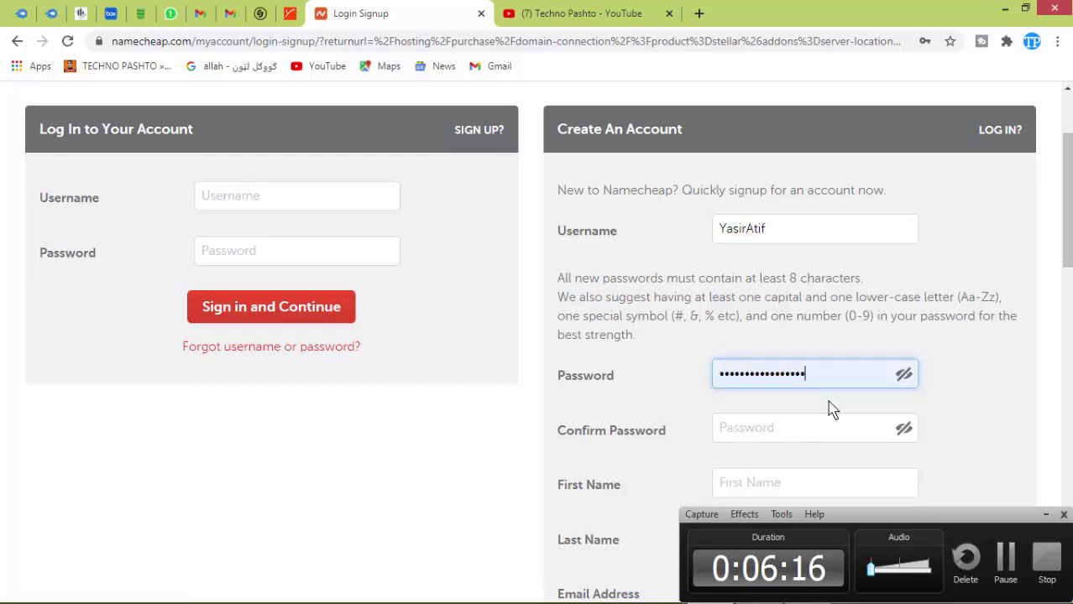
left_click(903, 374)
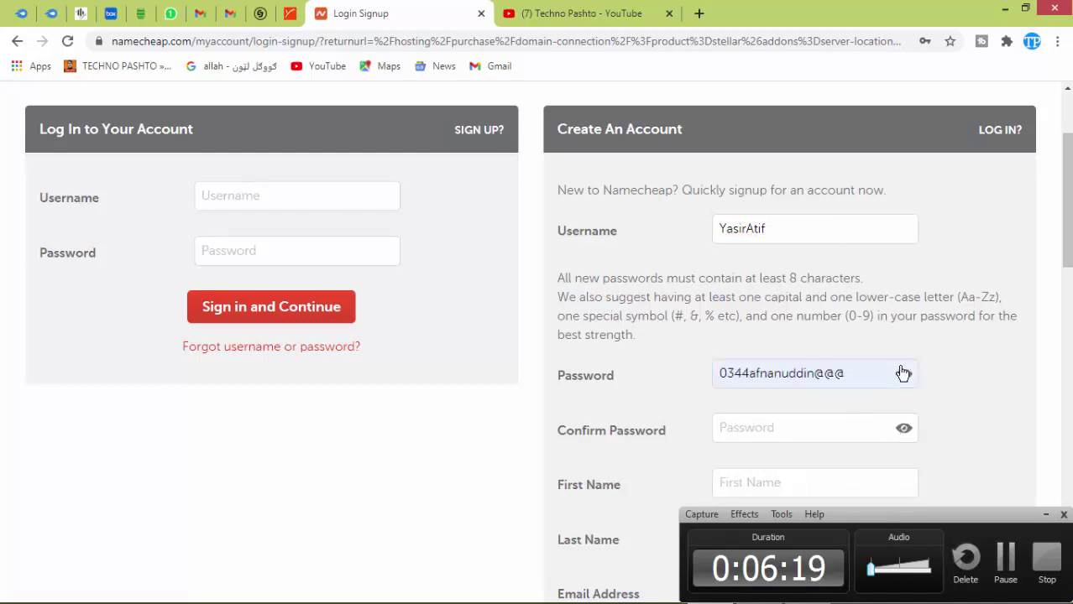
left_click(786, 423)
left_click(791, 370)
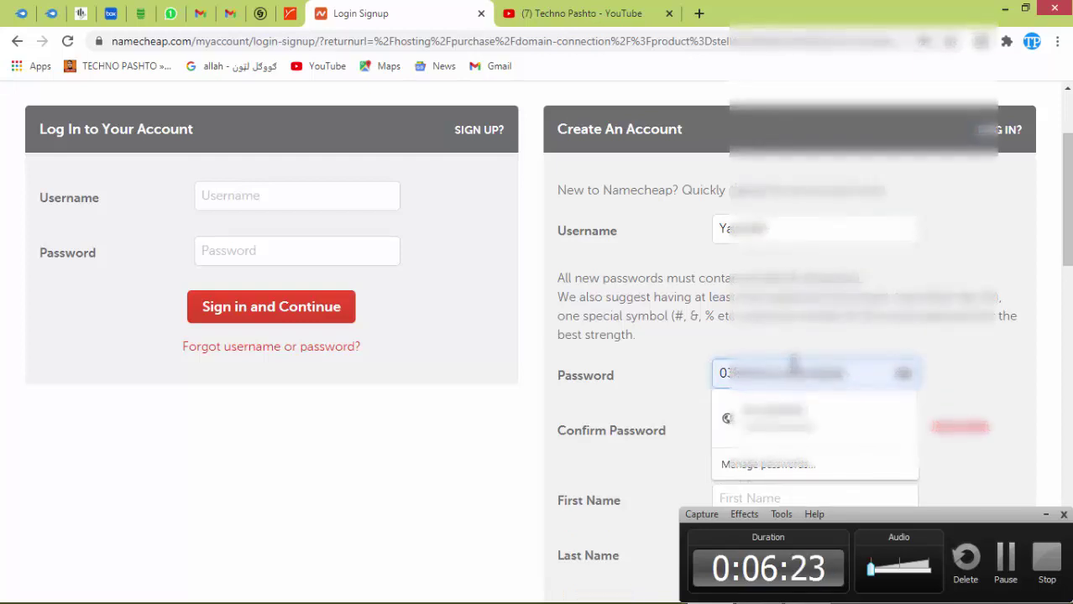
key("ctrl+a")
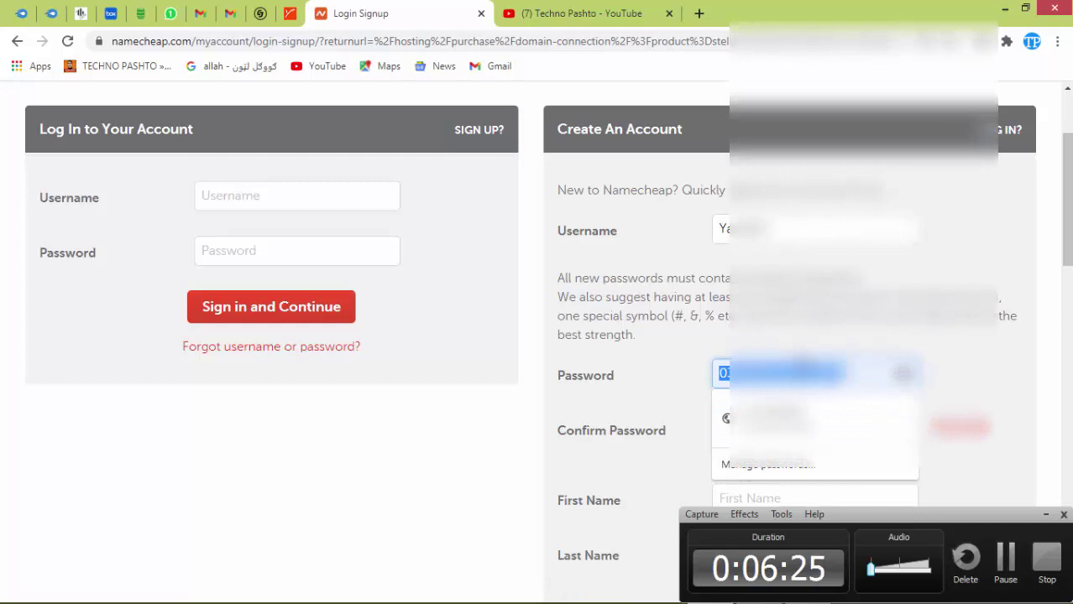
left_click(821, 424)
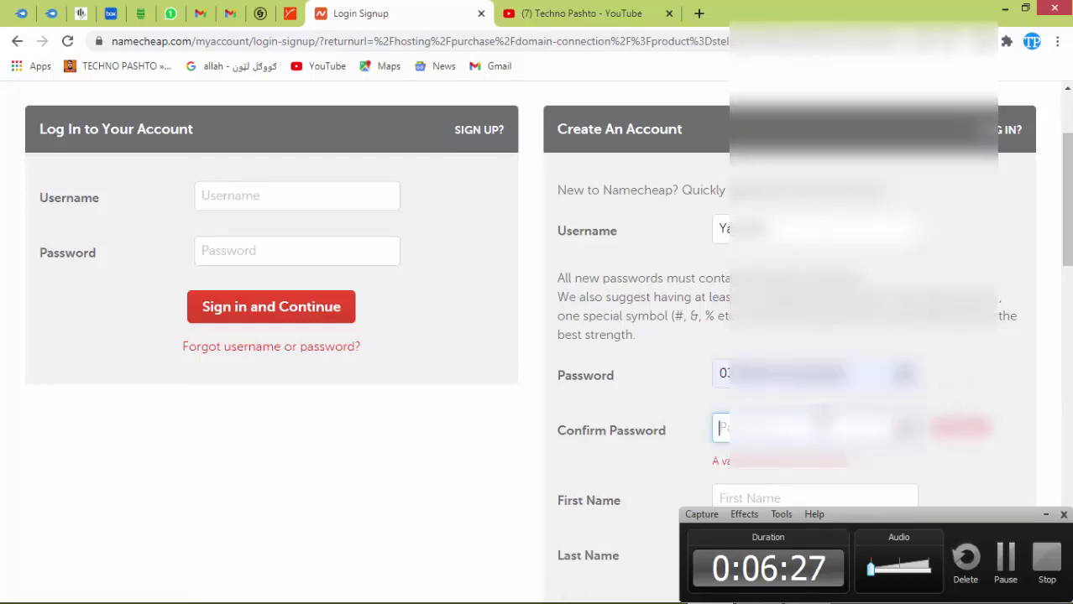
key("ctrl+v")
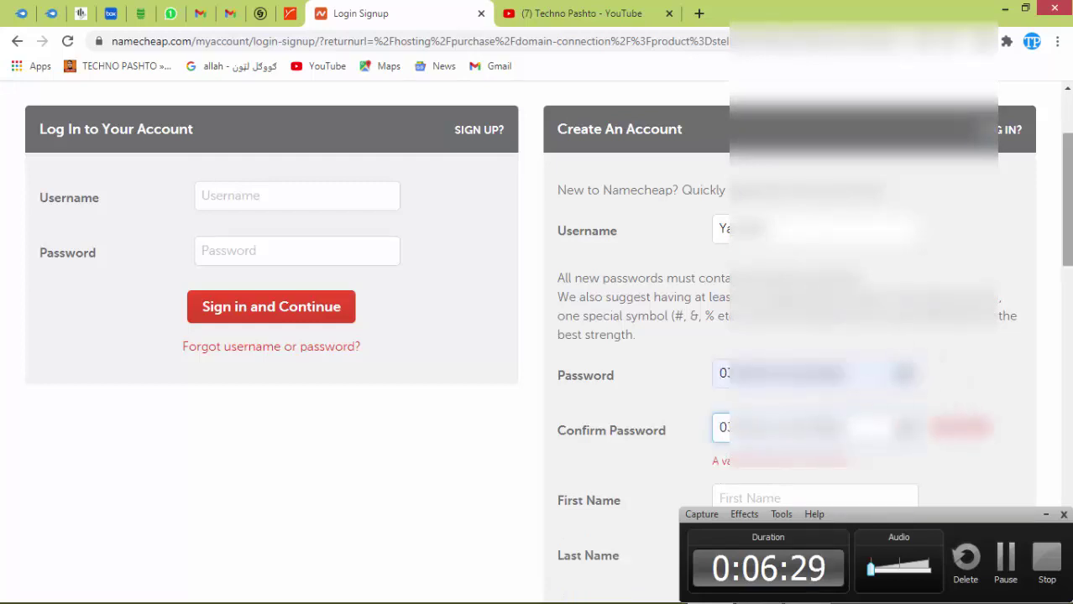
scroll(538, 336, "down", 3)
left_click(816, 262)
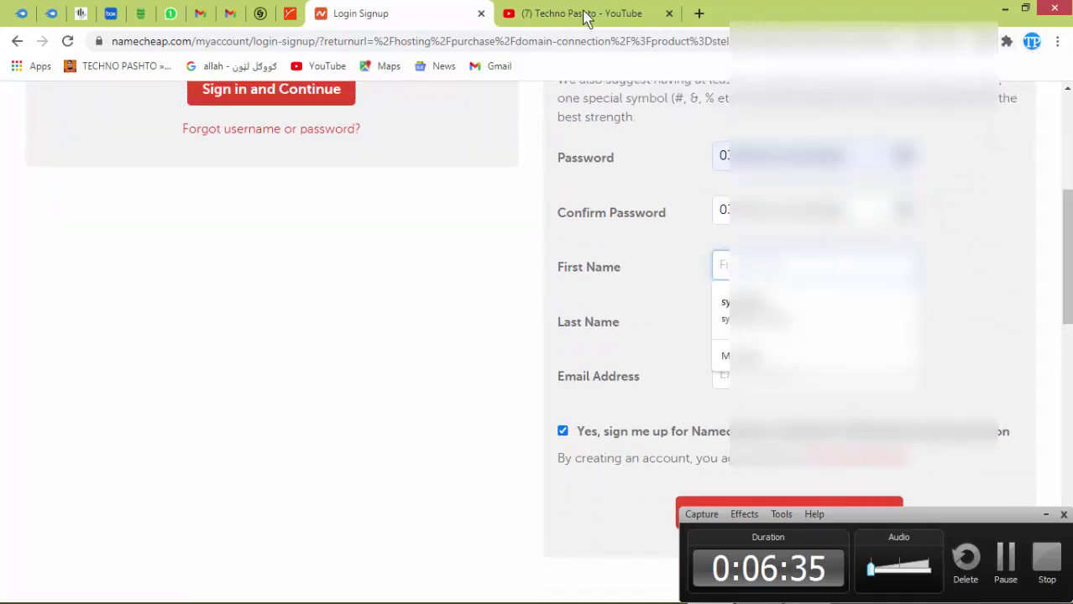
Enter the account holder's first name and last name in the sign-up form.
left_click(200, 15)
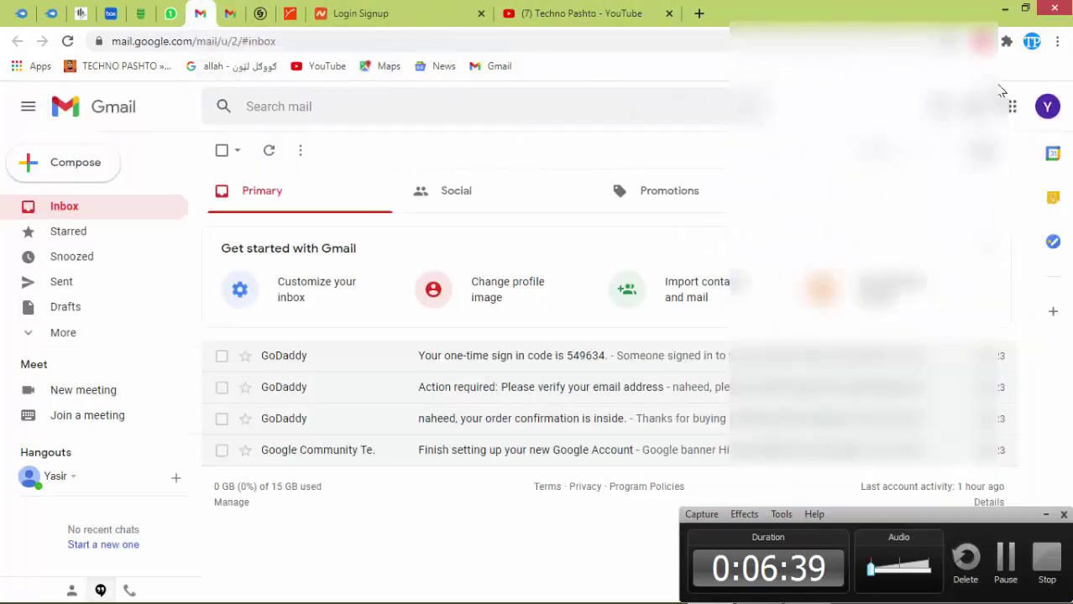
left_click(1046, 110)
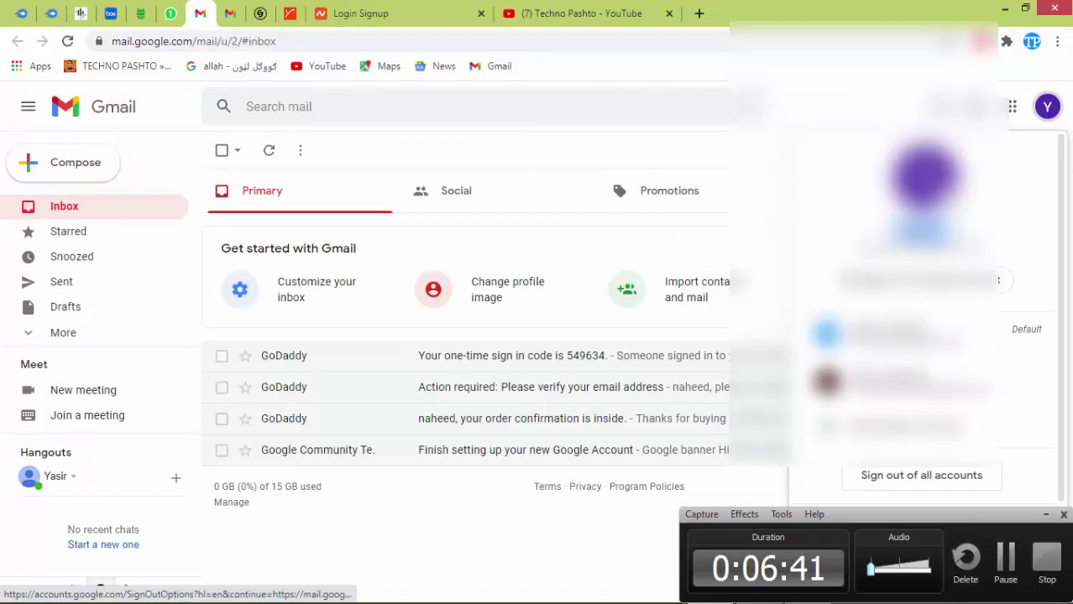
left_click(361, 14)
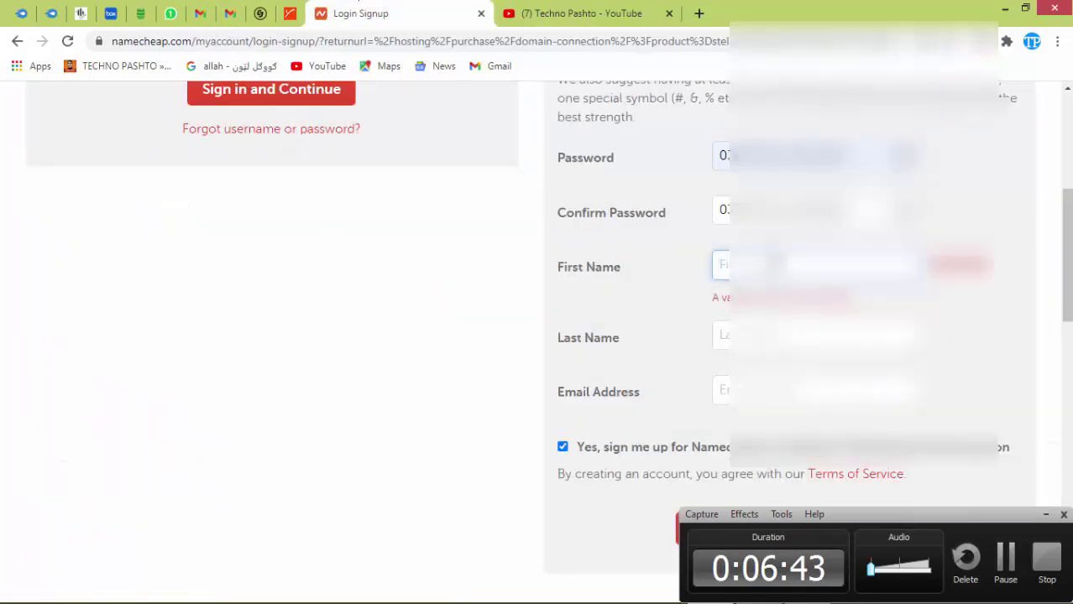
type("Ya")
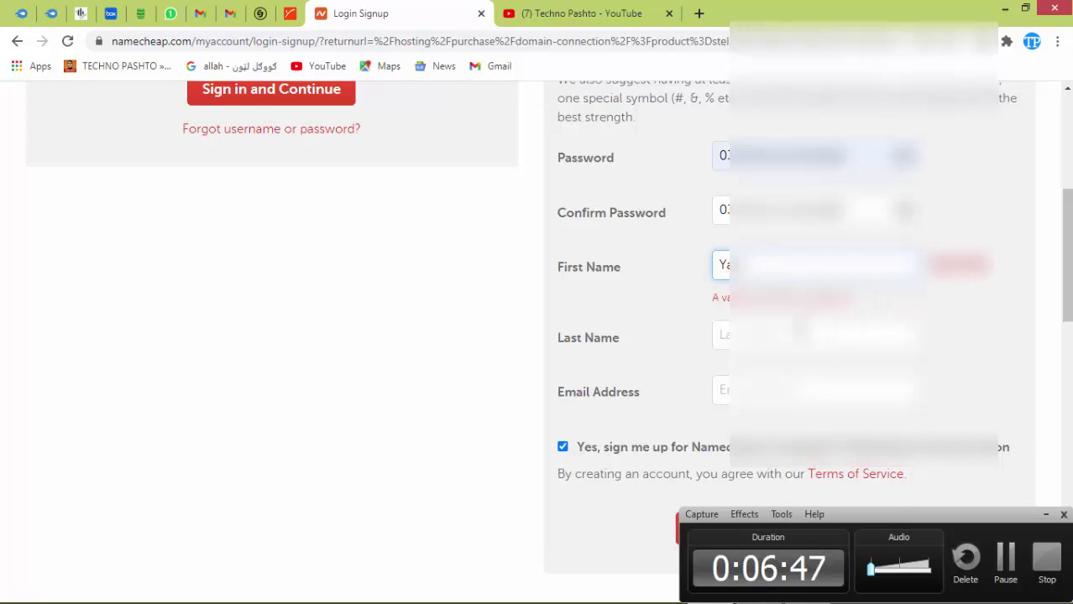
left_click(801, 334)
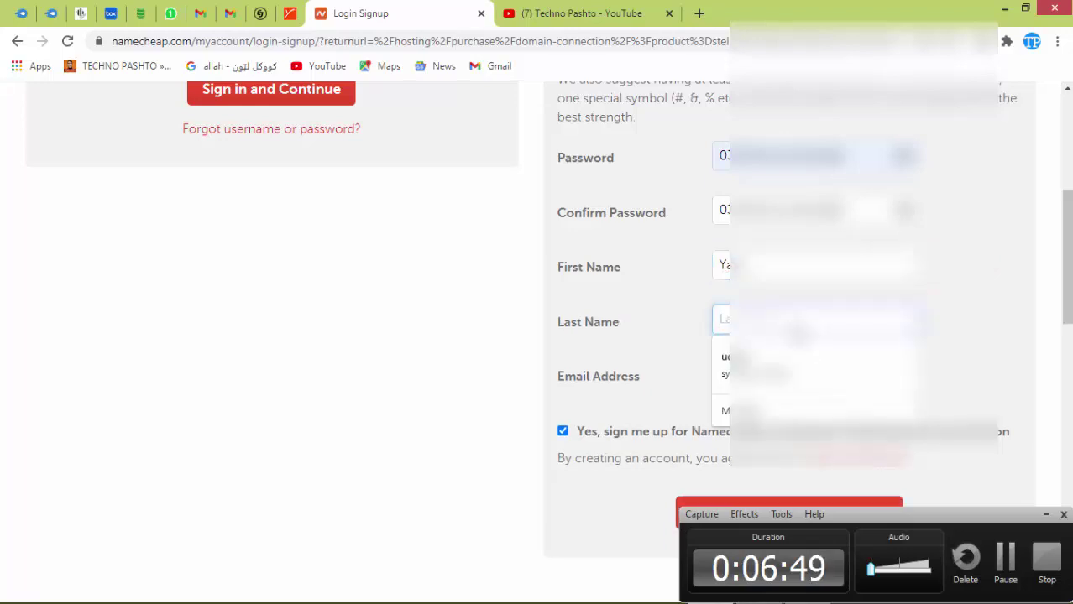
type("Ya")
left_click_drag(758, 319, 714, 318)
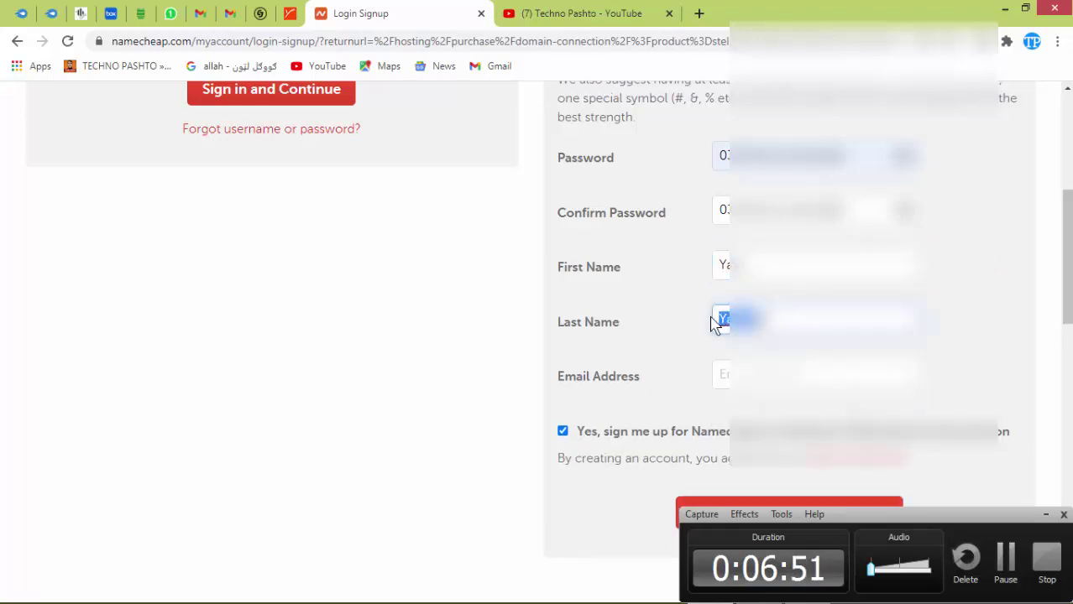
type("At")
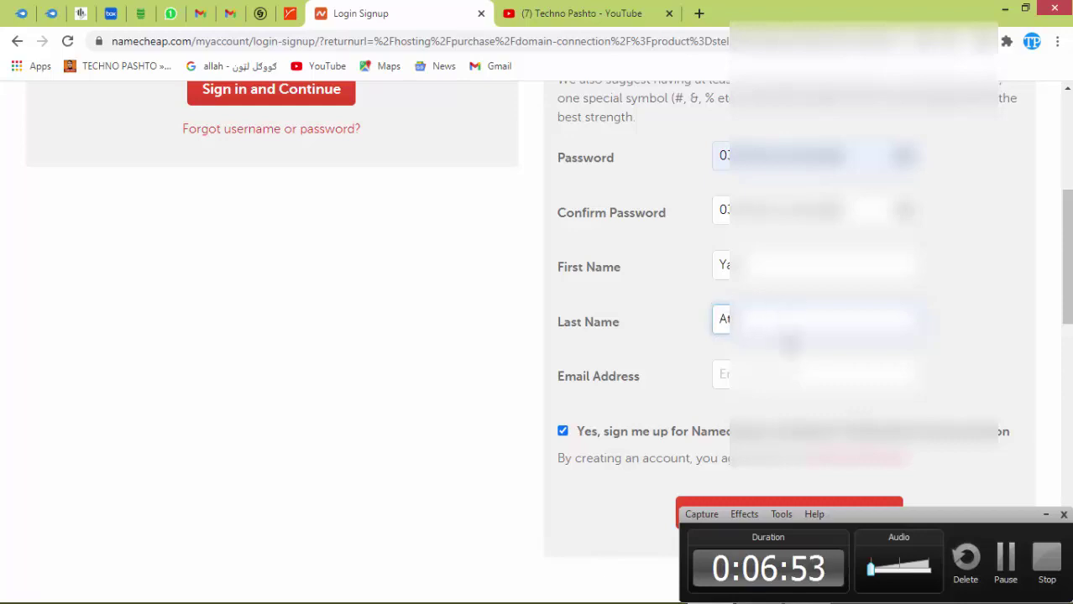
Copy the account e-mail from Gmail and paste it into the Email Address field.
left_click(776, 376)
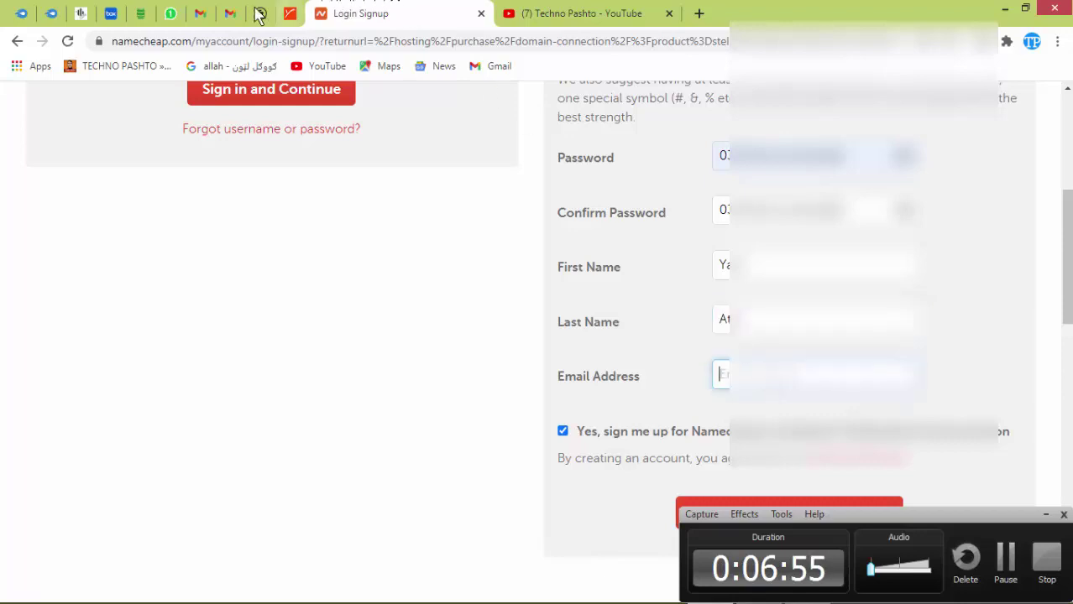
left_click(200, 14)
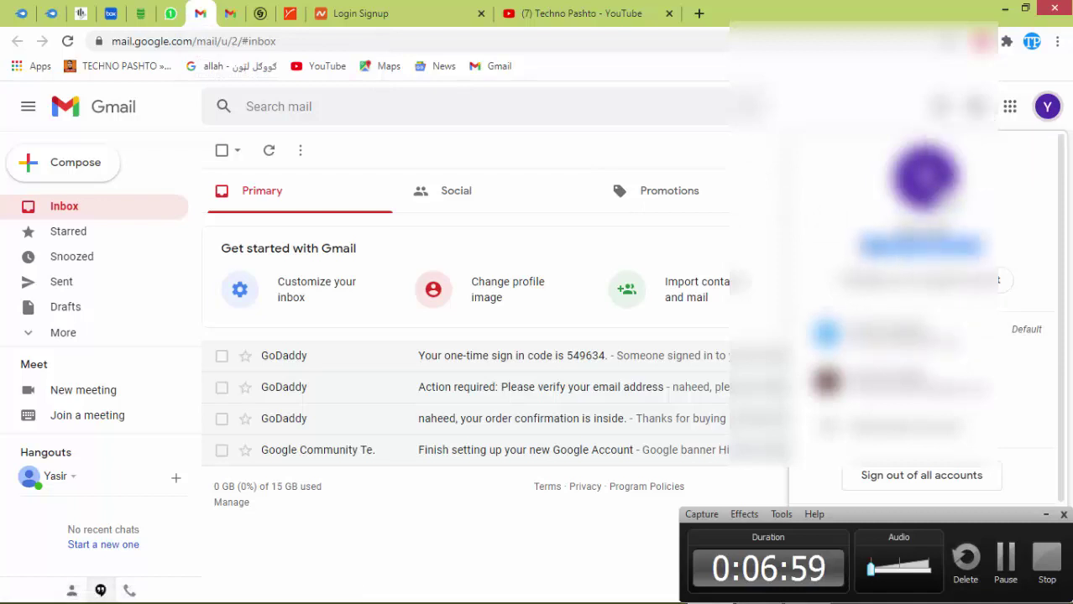
right_click(878, 247)
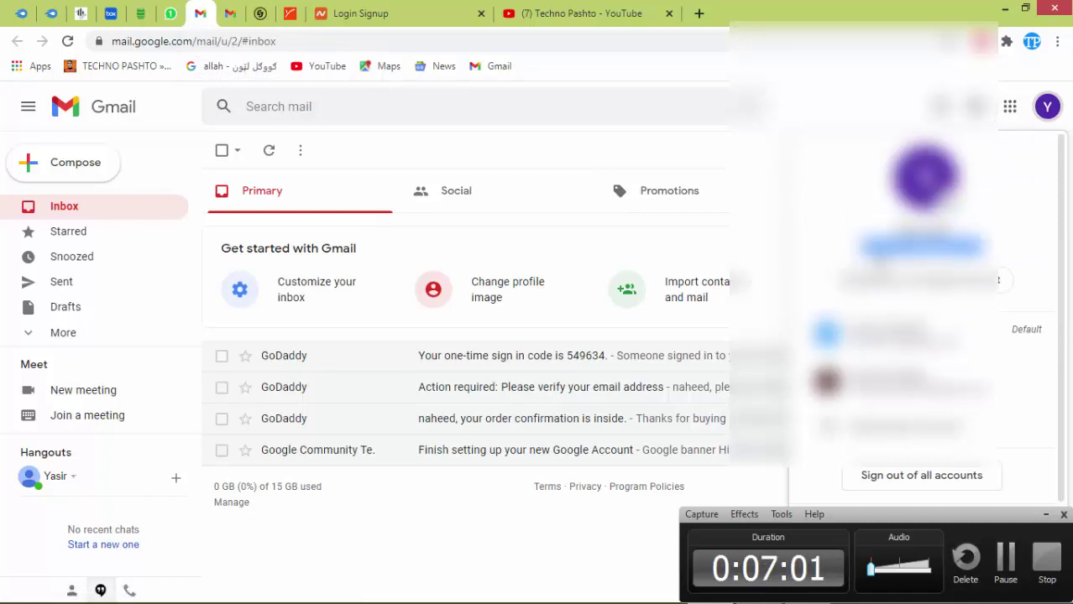
left_click(421, 14)
right_click(720, 374)
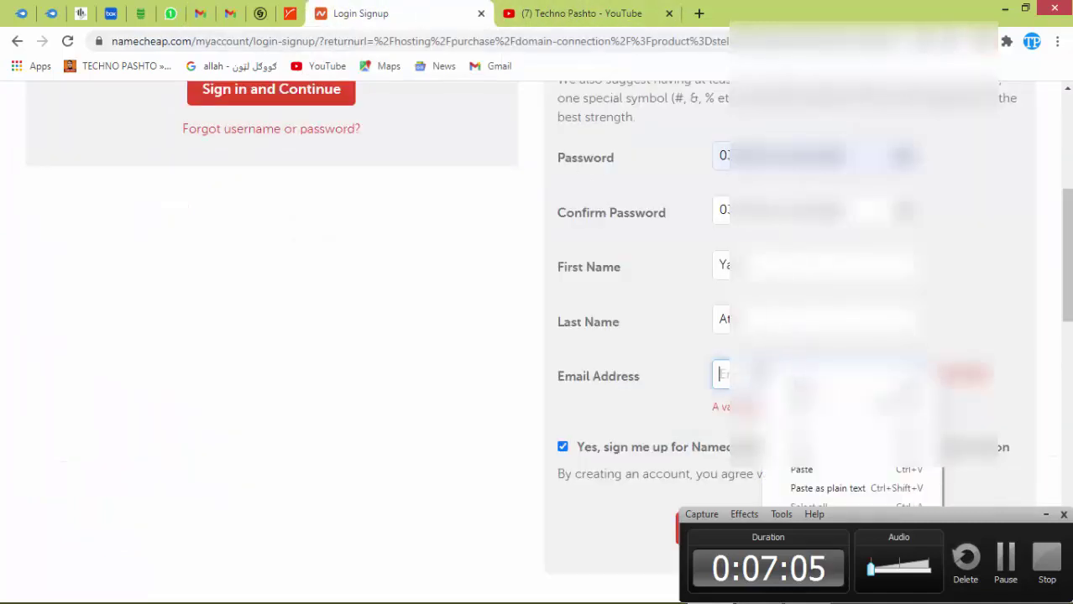
left_click(843, 470)
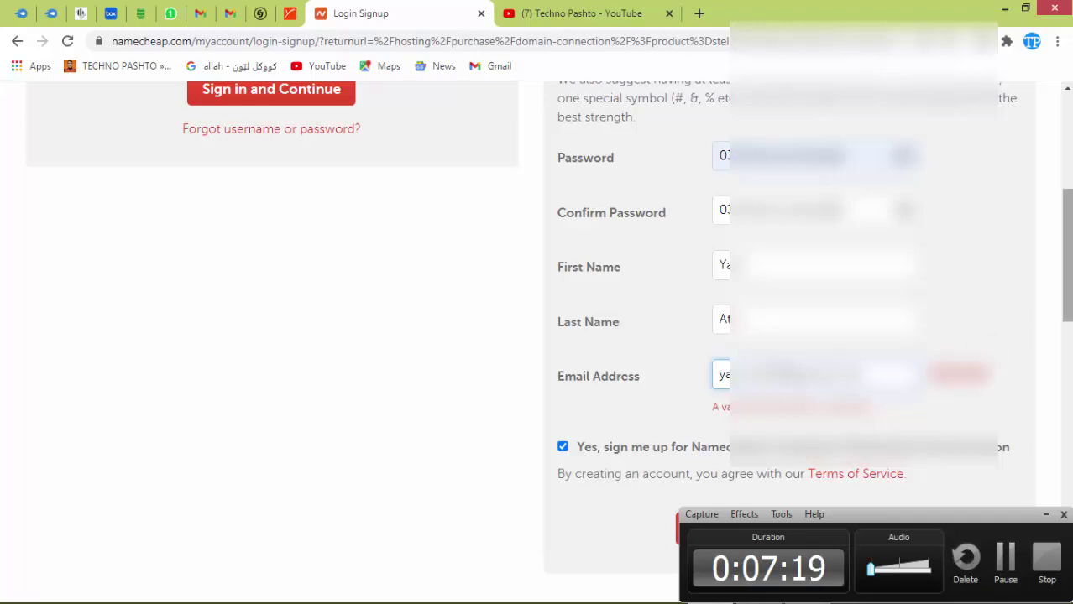
scroll(1067, 256, "down", 2)
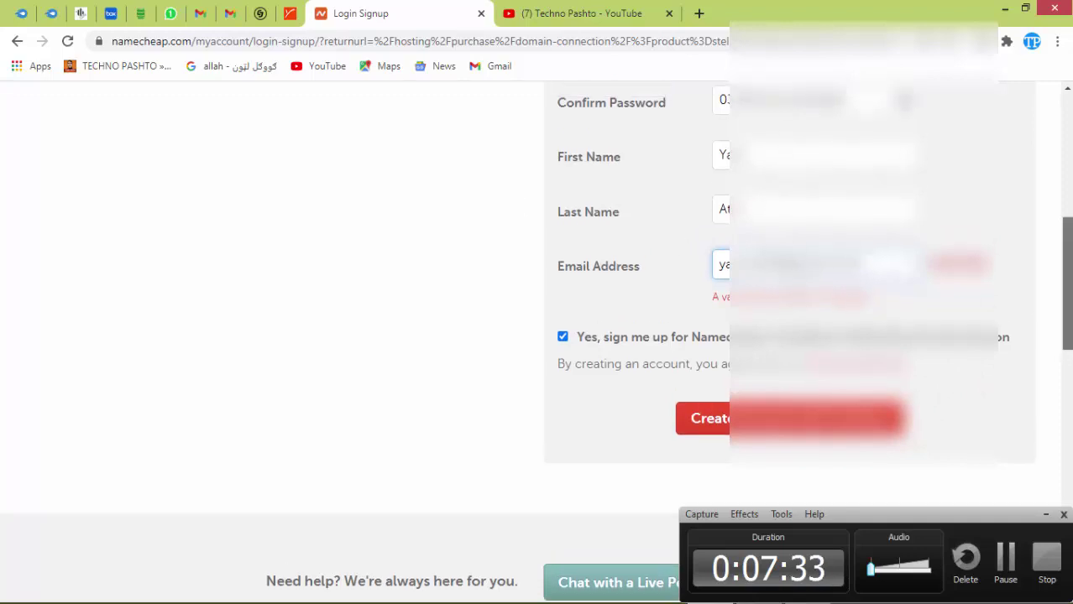
Finish the e-mail entry and submit the form with 'Create Account and Continue'.
scroll(1066, 286, "up", 3)
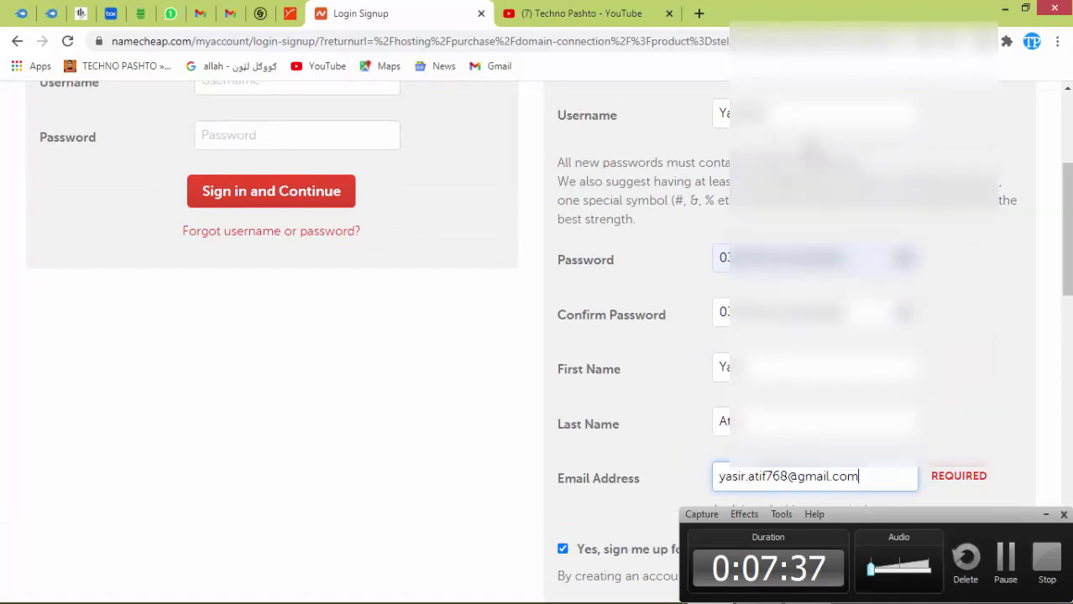
left_click(904, 261)
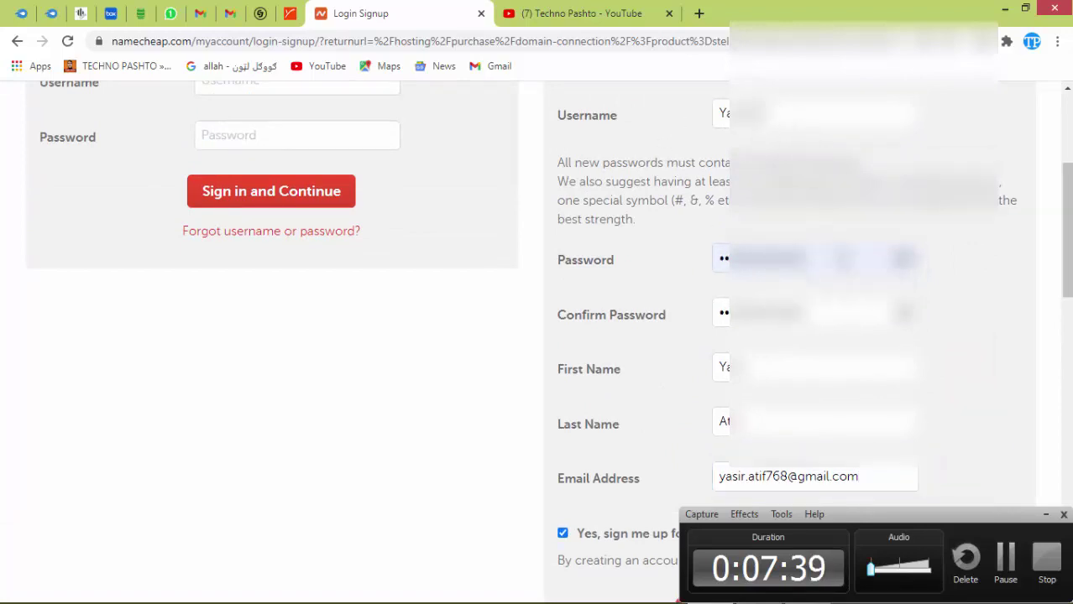
left_click_drag(1062, 281, 1062, 265)
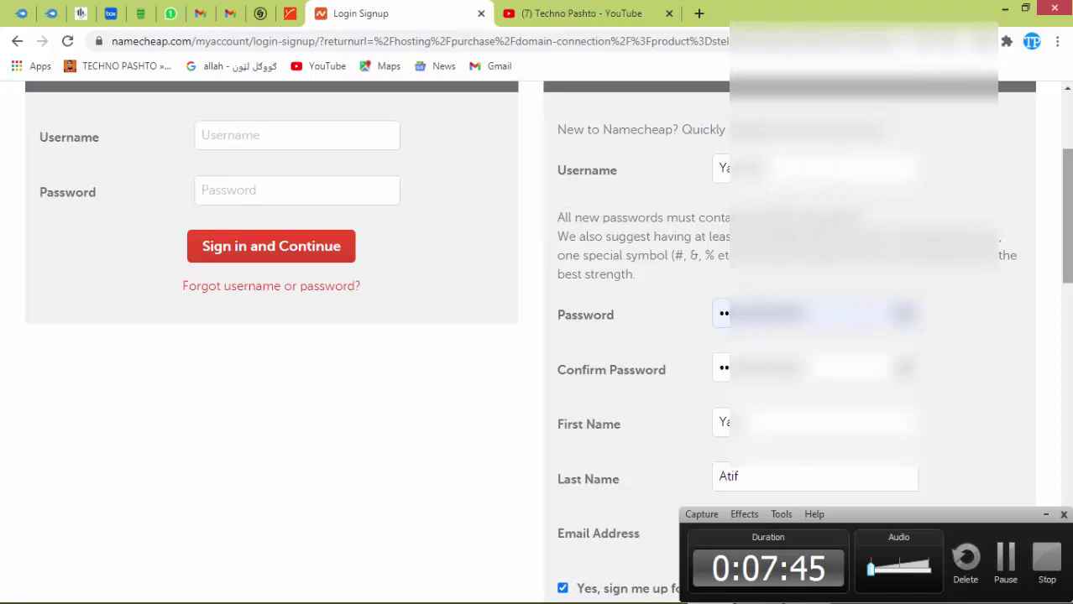
scroll(882, 252, "down", 2)
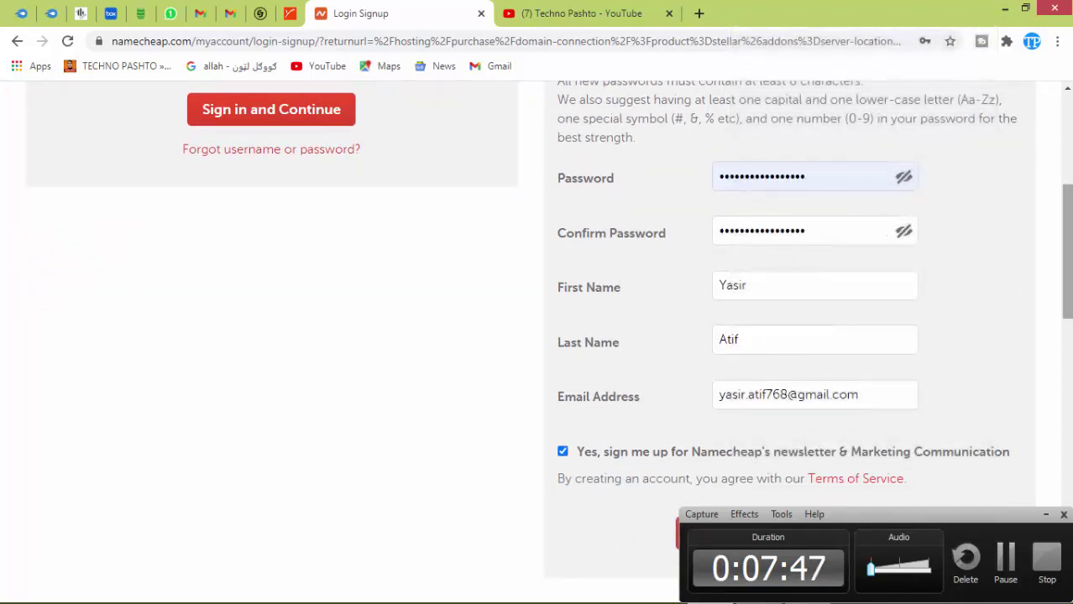
scroll(750, 145, "down", 2)
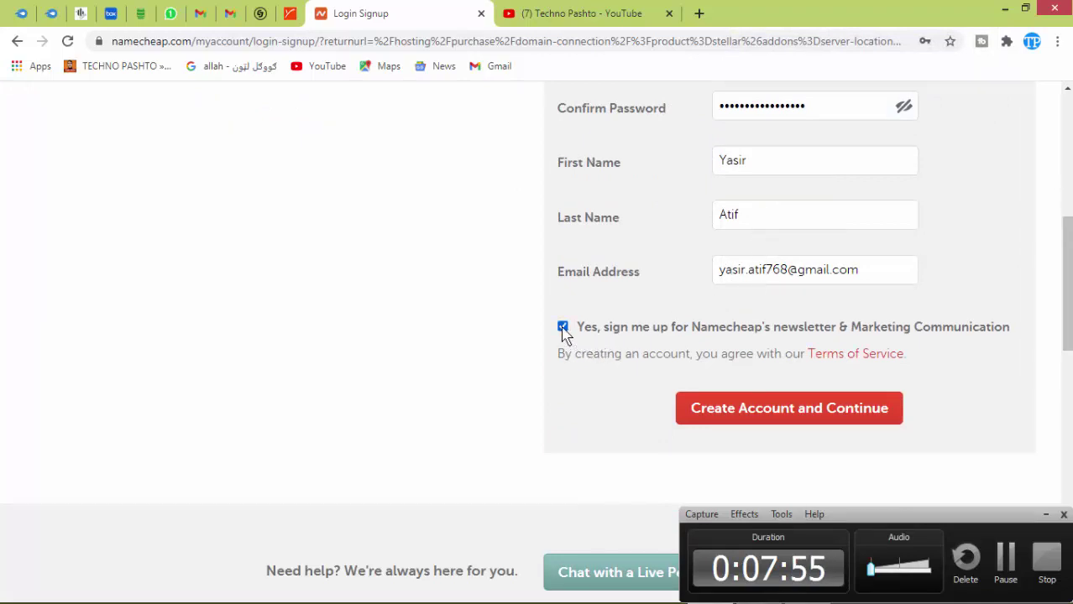
left_click(737, 417)
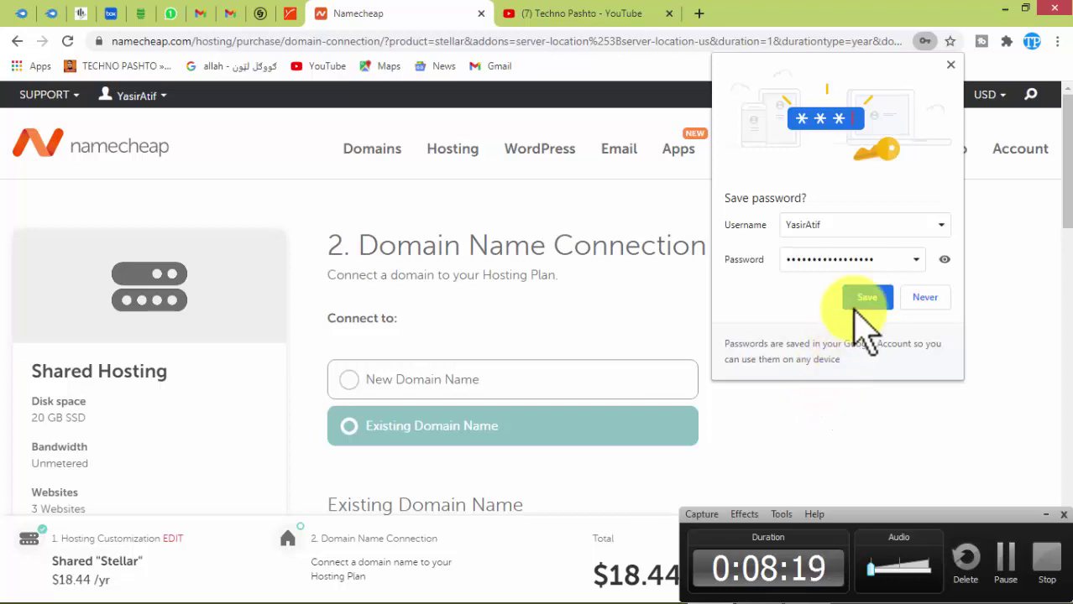
Dismiss the save-password prompt, then switch to GoDaddy's Domain Manager for naheedtech.com.
left_click(951, 65)
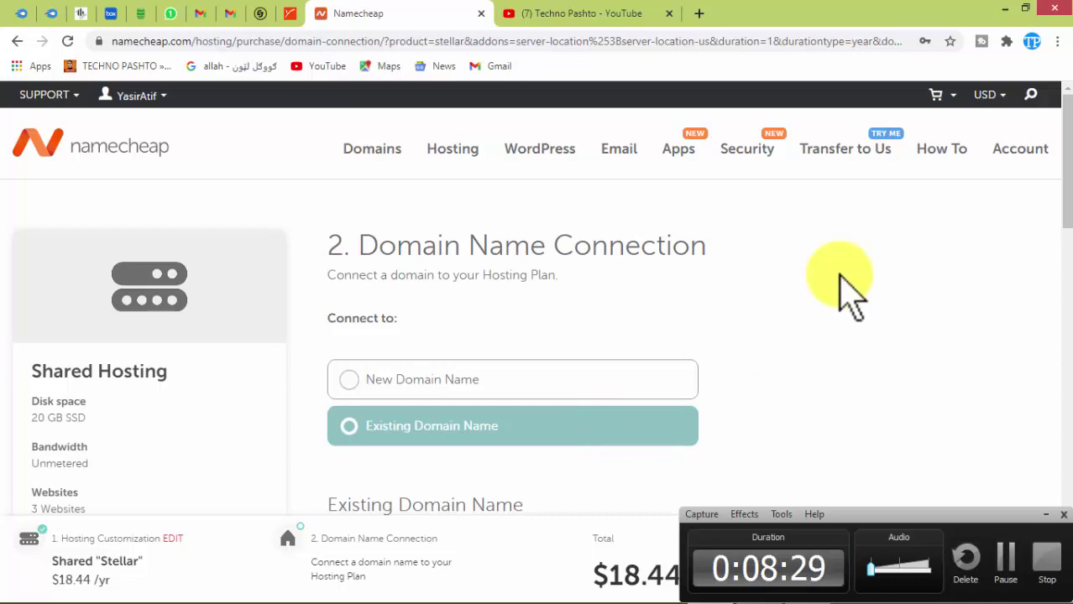
left_click_drag(1060, 143, 1061, 286)
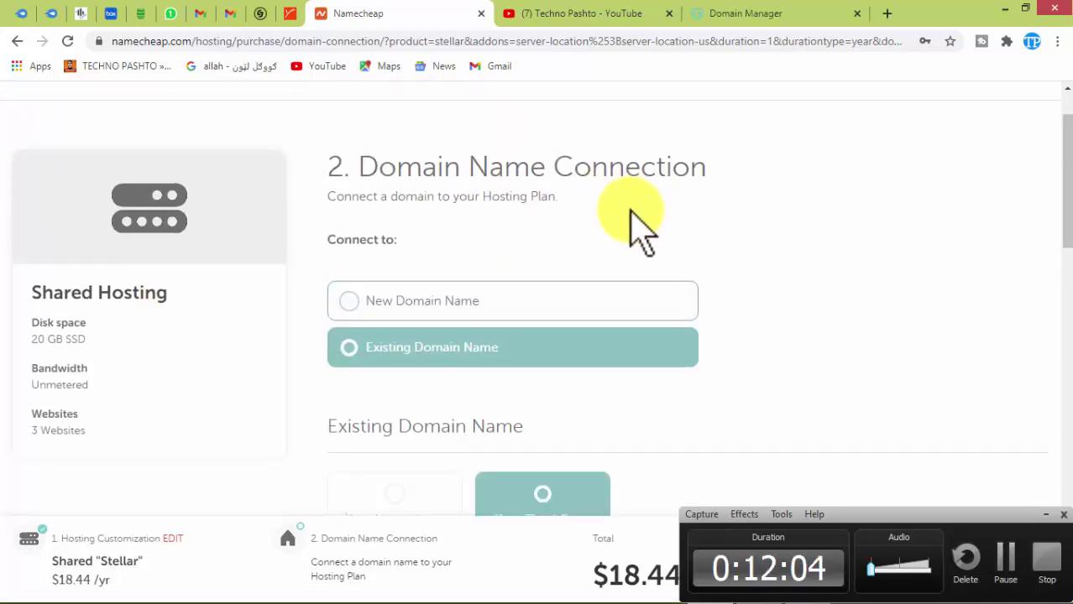
scroll(638, 231, "up", 1)
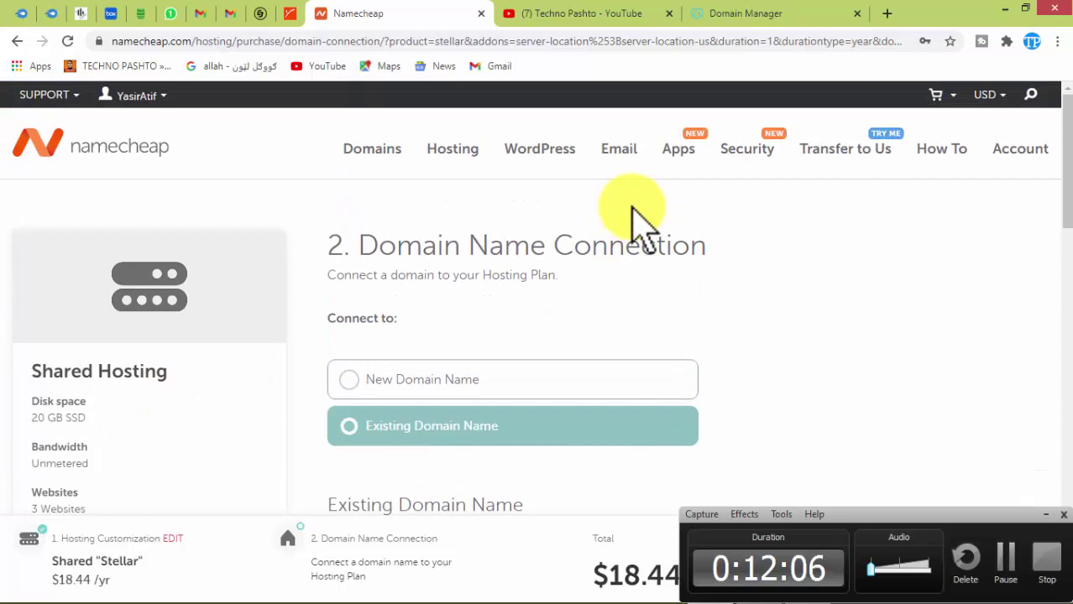
left_click(714, 15)
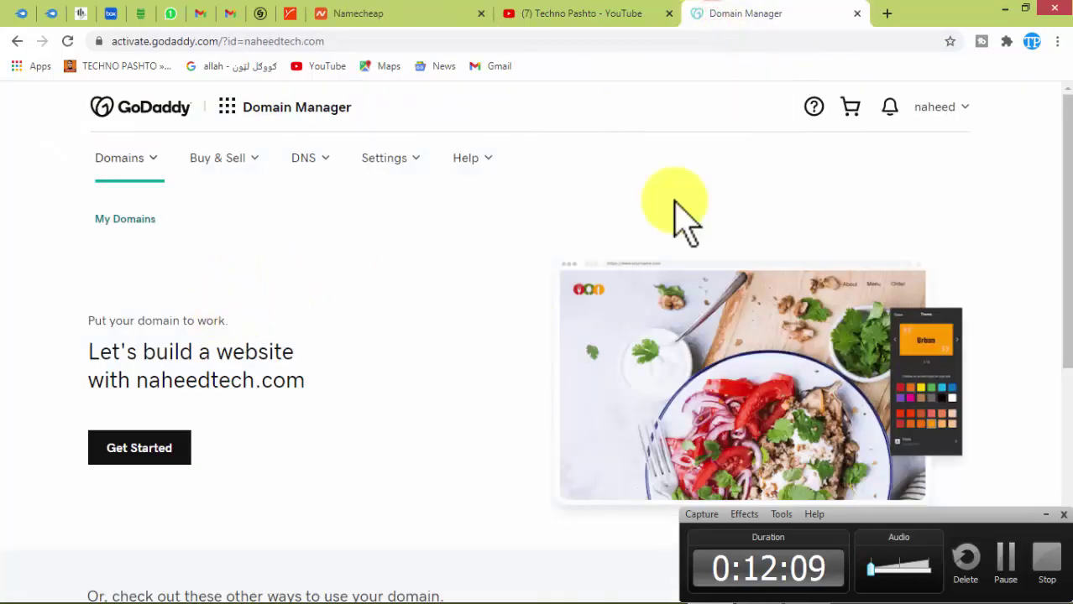
scroll(546, 395, "down", 5)
Go through GoDaddy's Domains menu to My Domains, then return to the GoDaddy home page.
scroll(538, 402, "up", 5)
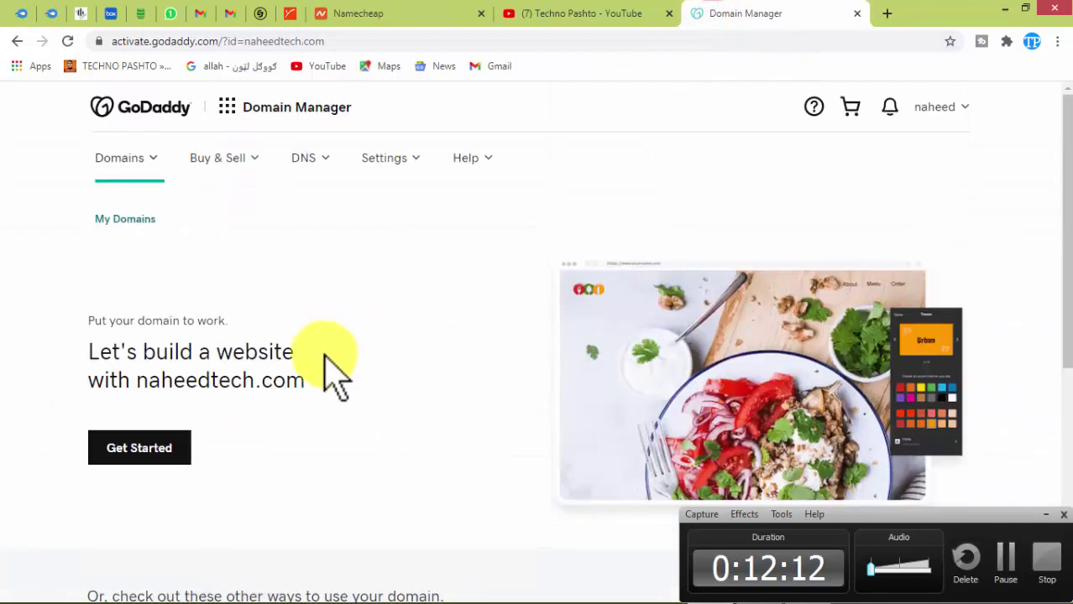
scroll(588, 399, "down", 5)
scroll(689, 410, "up", 5)
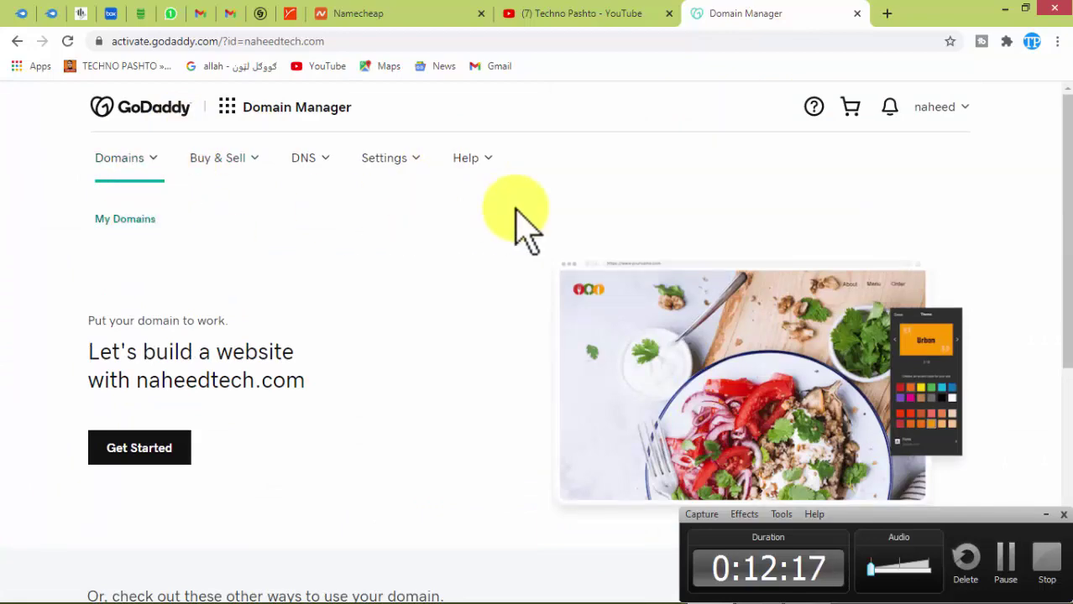
scroll(376, 439, "down", 3)
scroll(265, 374, "up", 3)
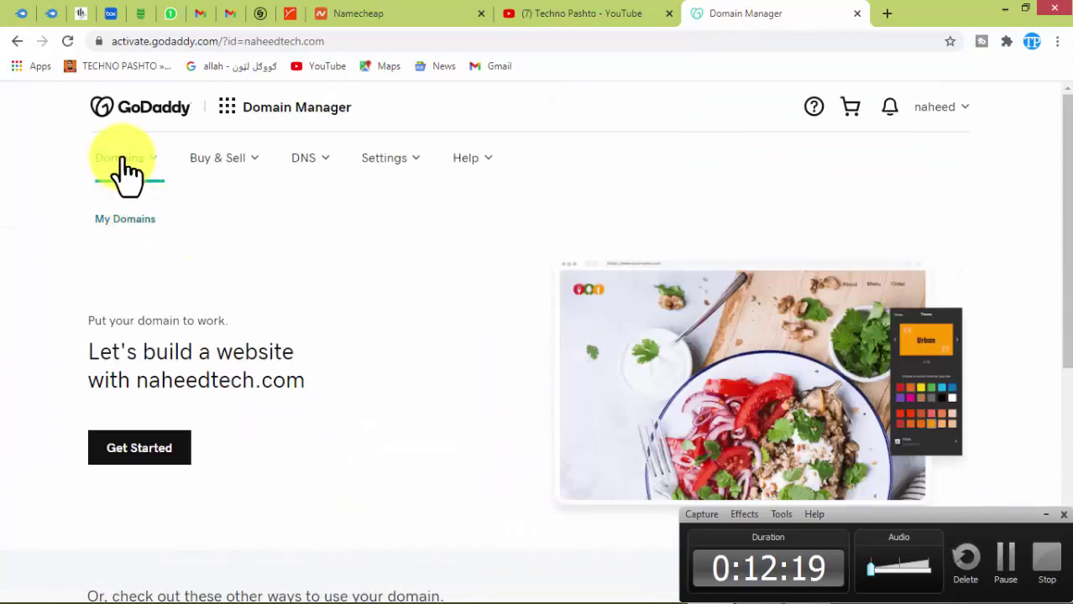
left_click(154, 166)
left_click(422, 256)
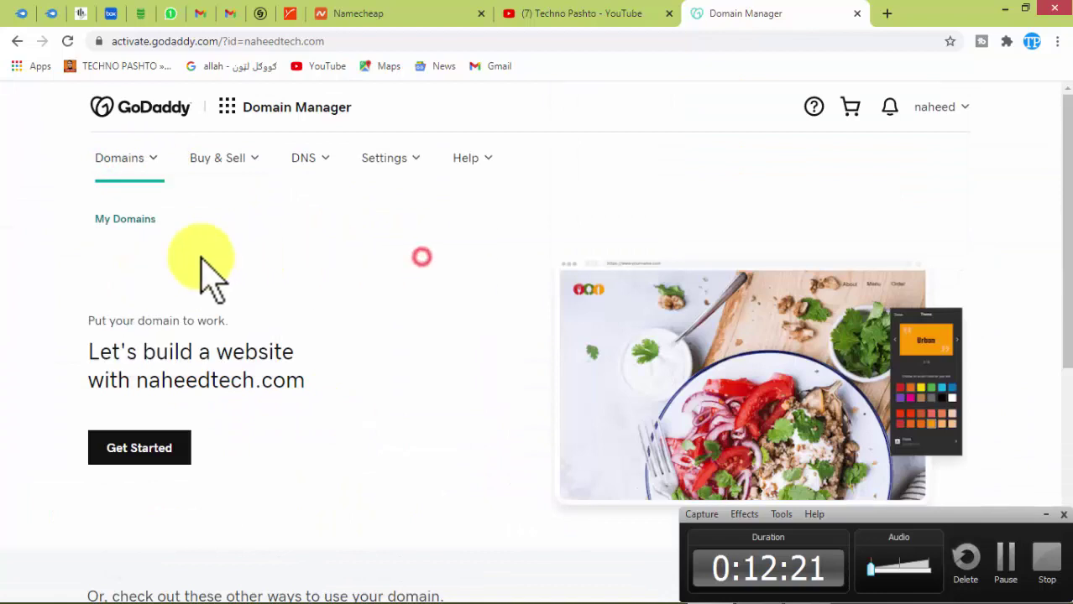
left_click(120, 217)
left_click_drag(120, 219, 220, 248)
left_click(128, 106)
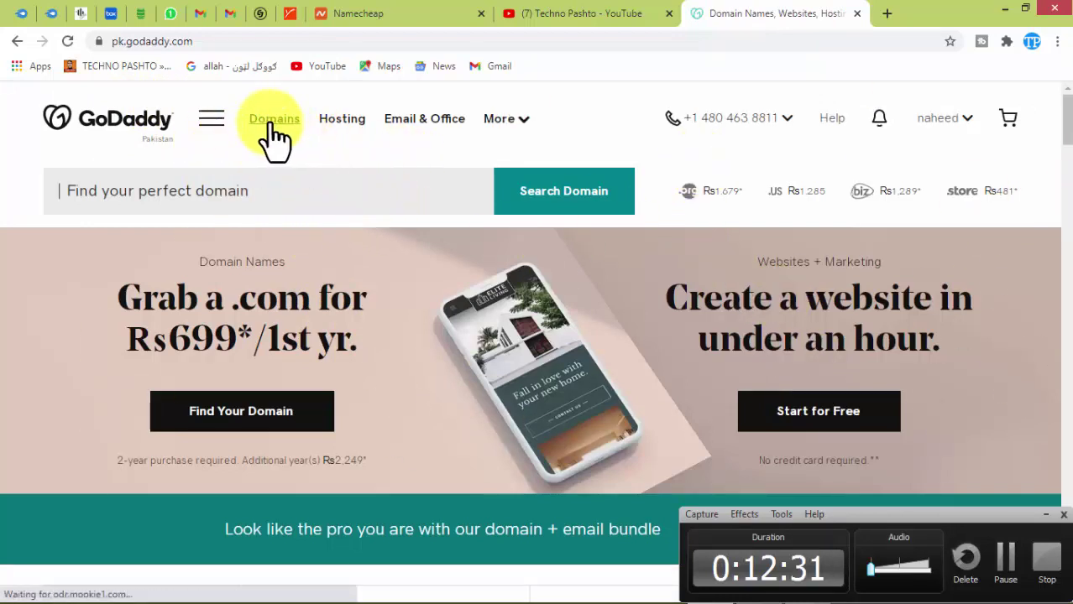
Copy naheedtech.com from GoDaddy's My Products and bring it into Namecheap's third-party domain field.
left_click(967, 117)
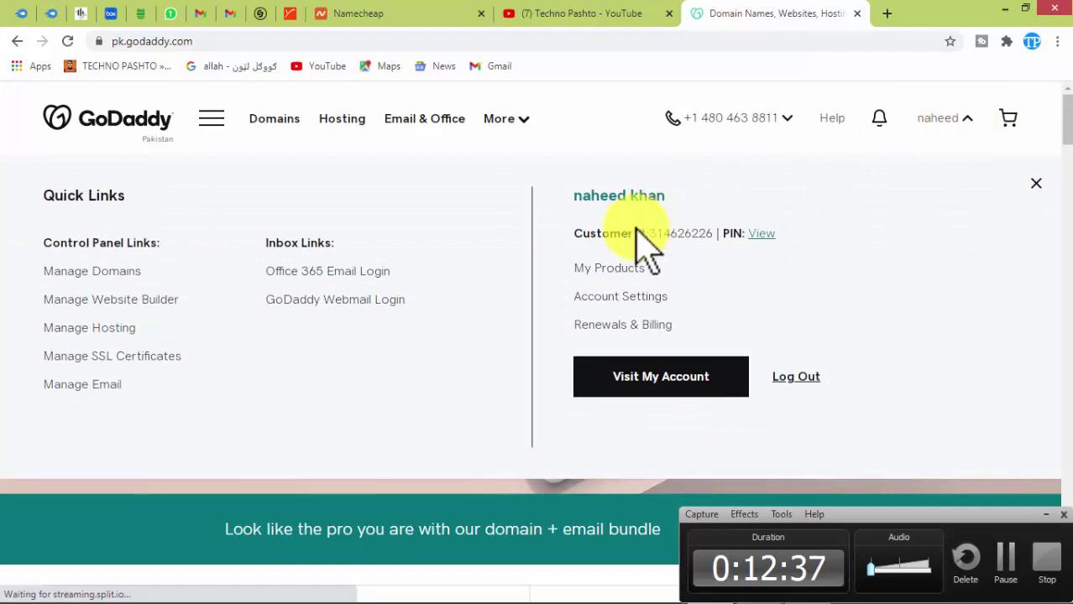
left_click(596, 269)
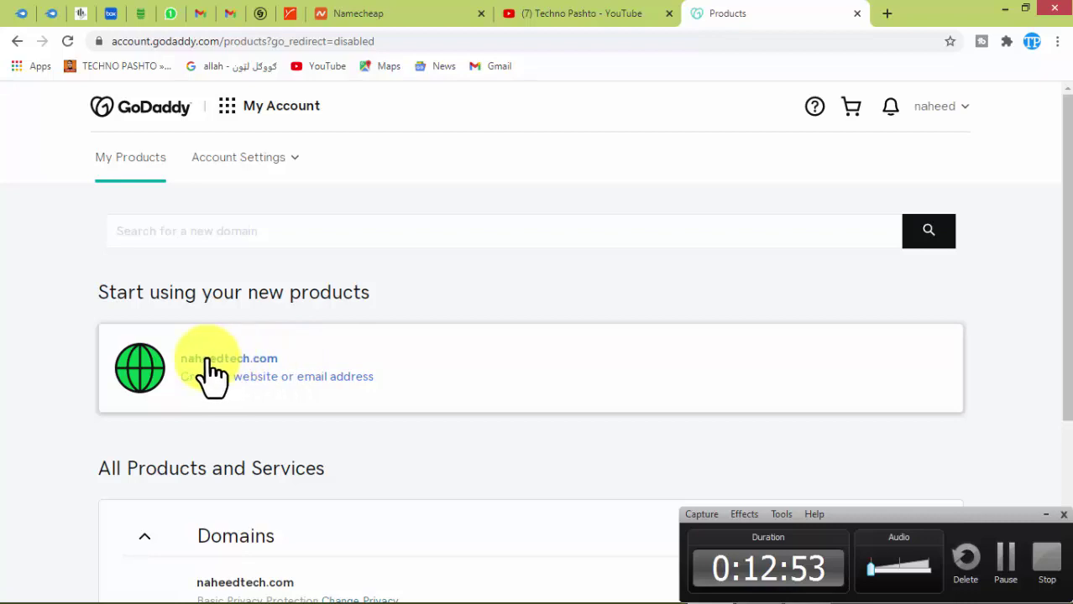
left_click_drag(304, 359, 186, 376)
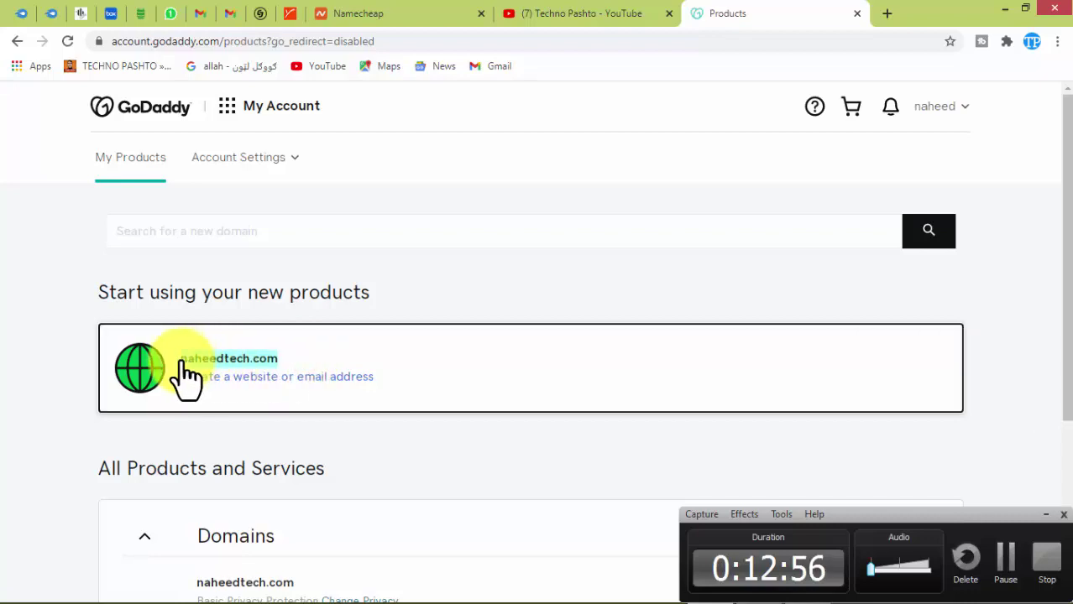
left_click(336, 13)
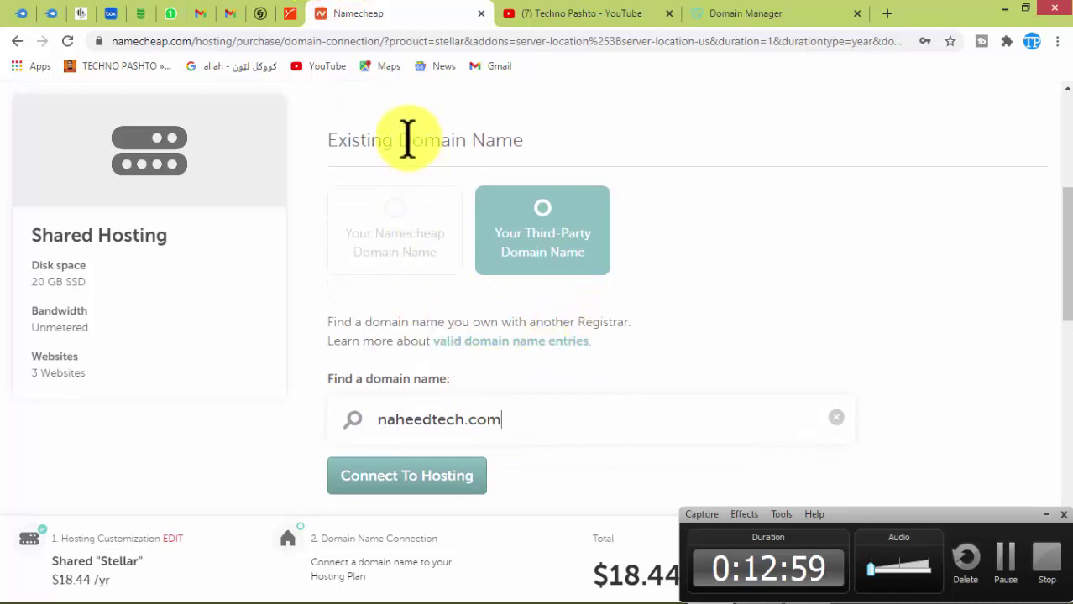
Connect naheedtech.com to the Stellar hosting and add it to the cart for $18.44.
left_click(462, 420)
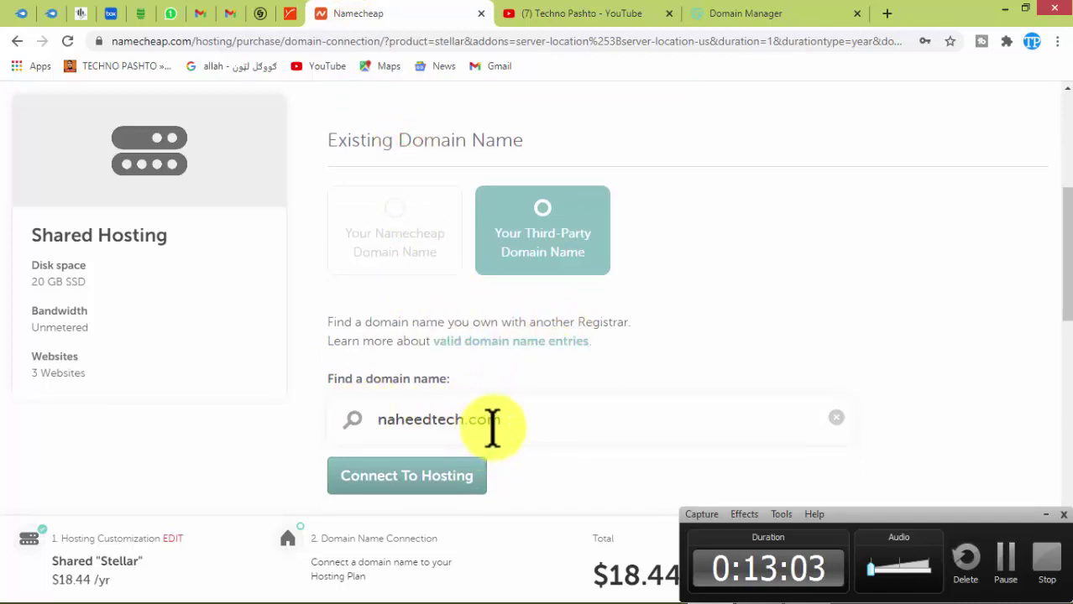
left_click(406, 486)
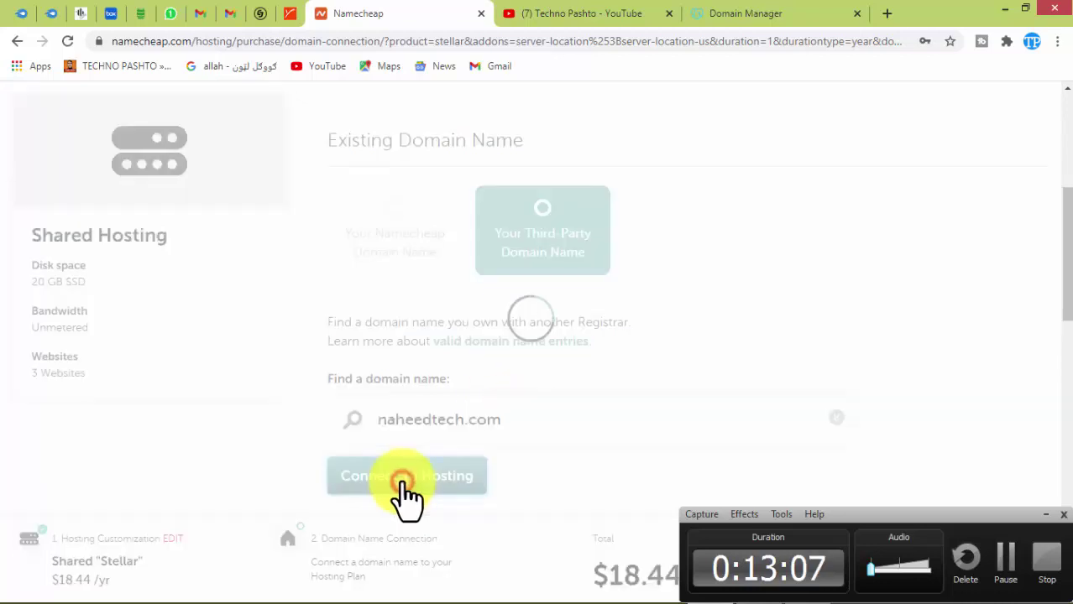
left_click_drag(1069, 220, 1070, 239)
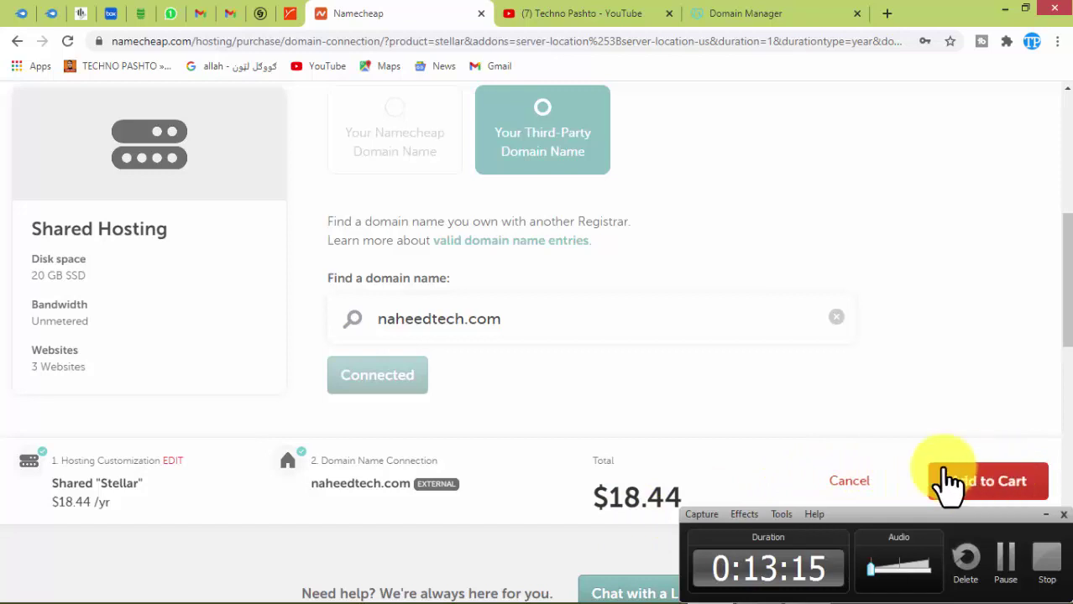
left_click(982, 487)
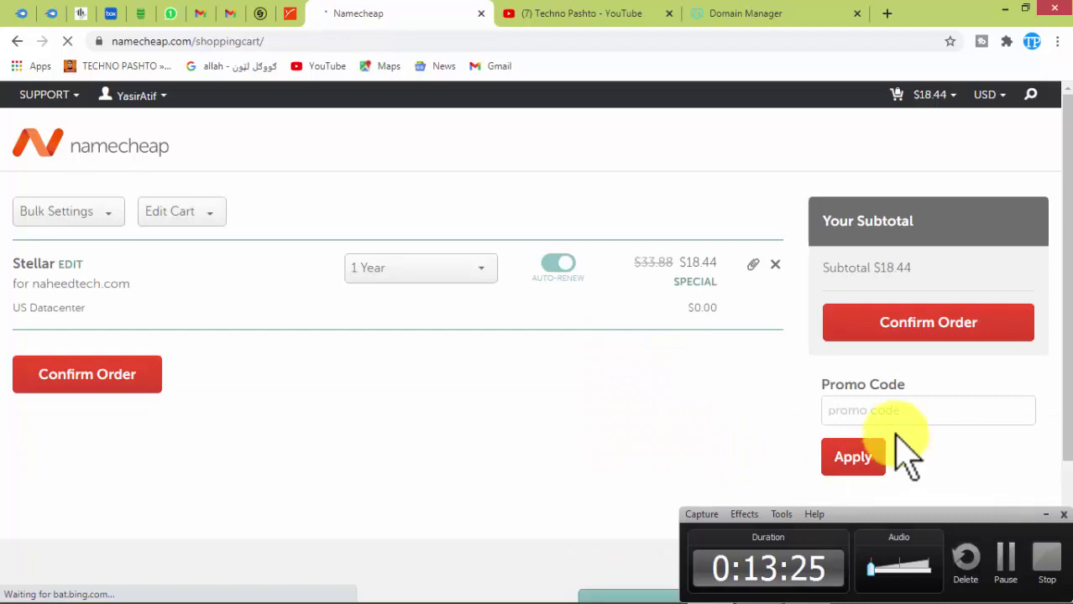
mouse_move(1062, 216)
left_mouse_down()
mouse_move(1063, 378)
mouse_move(1061, 209)
left_mouse_up()
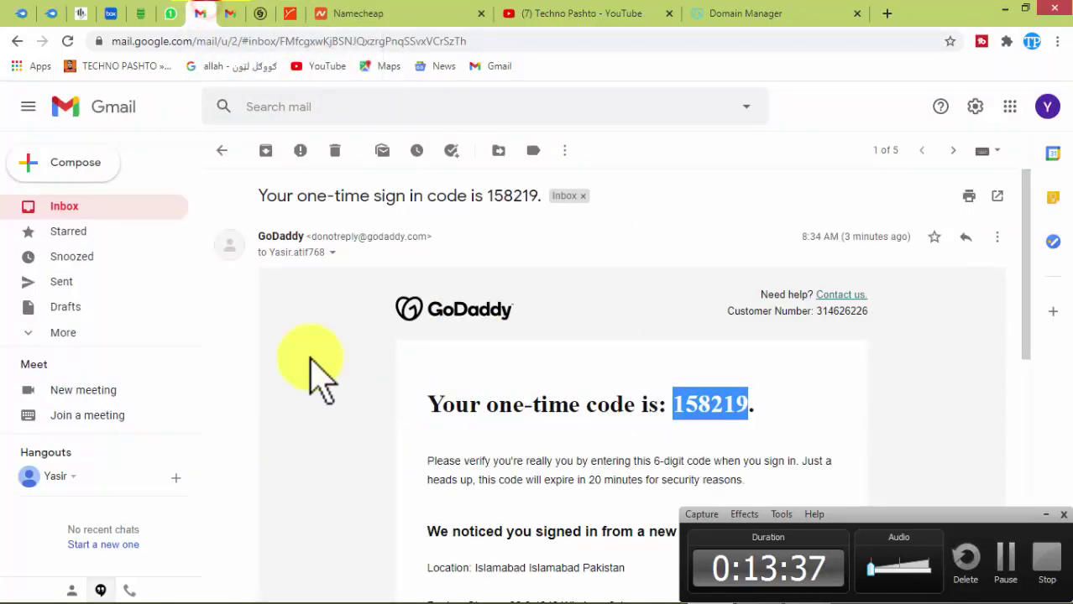
Go back to the Gmail inbox, then return to the Namecheap cart with the $18.44 subtotal.
left_click(220, 151)
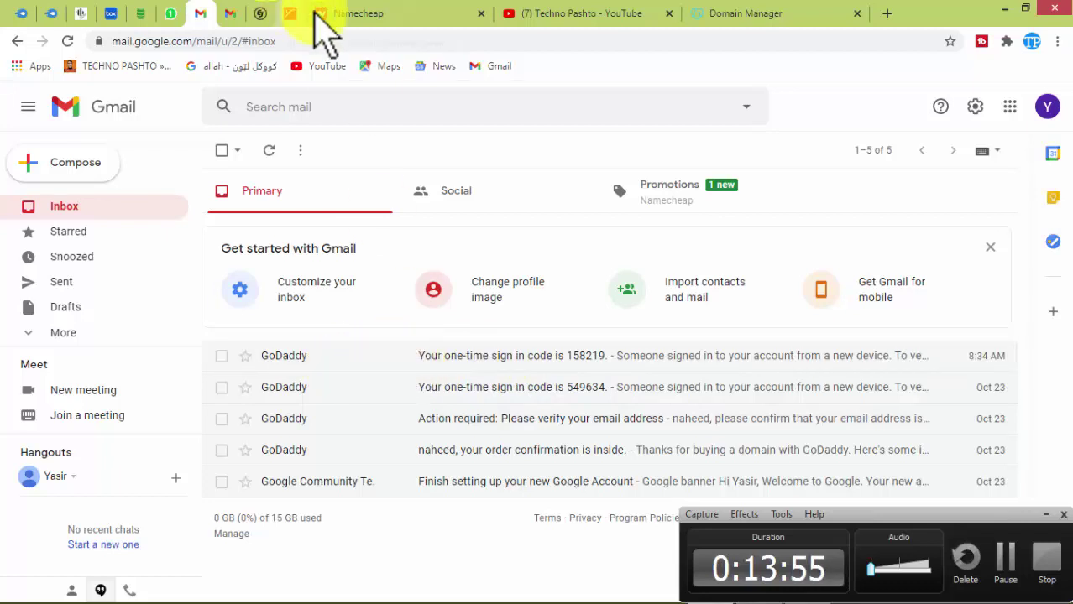
left_click(353, 13)
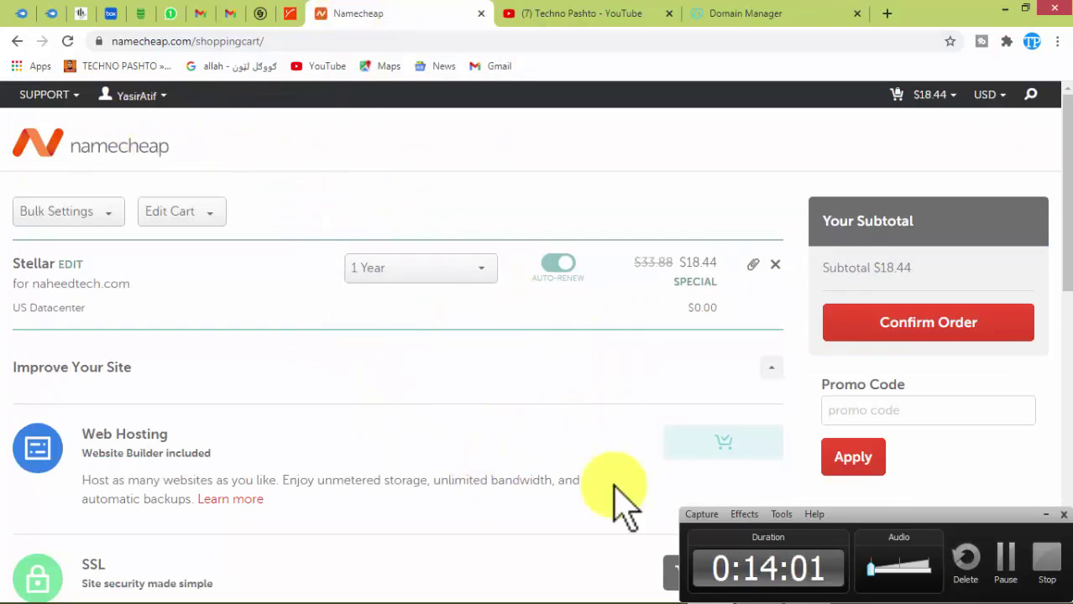
Confirm the Stellar hosting order and proceed to checkout.
scroll(900, 370, "down", 10)
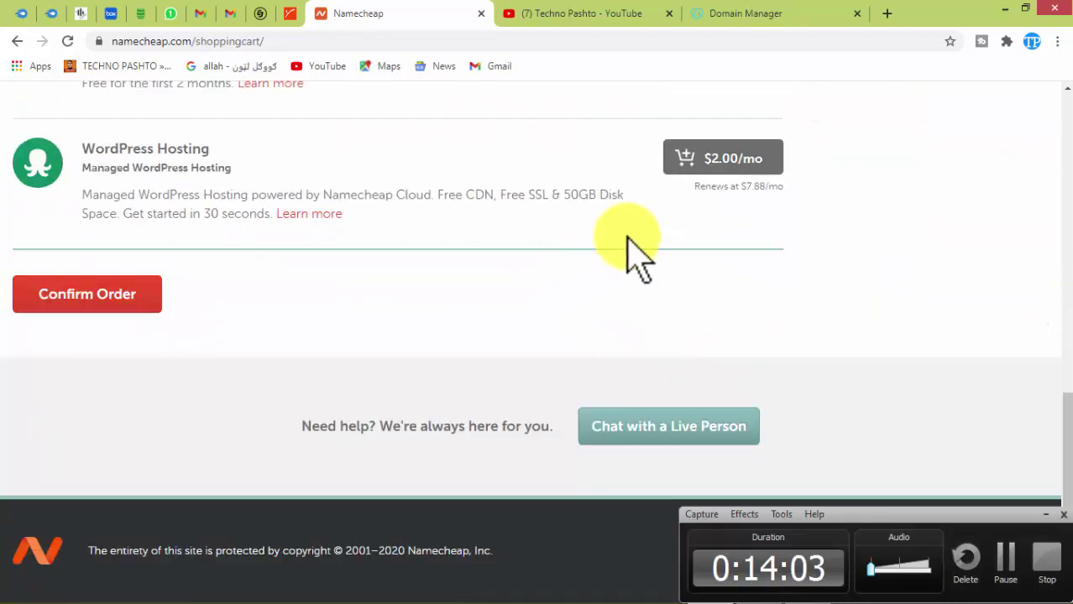
left_click(108, 312)
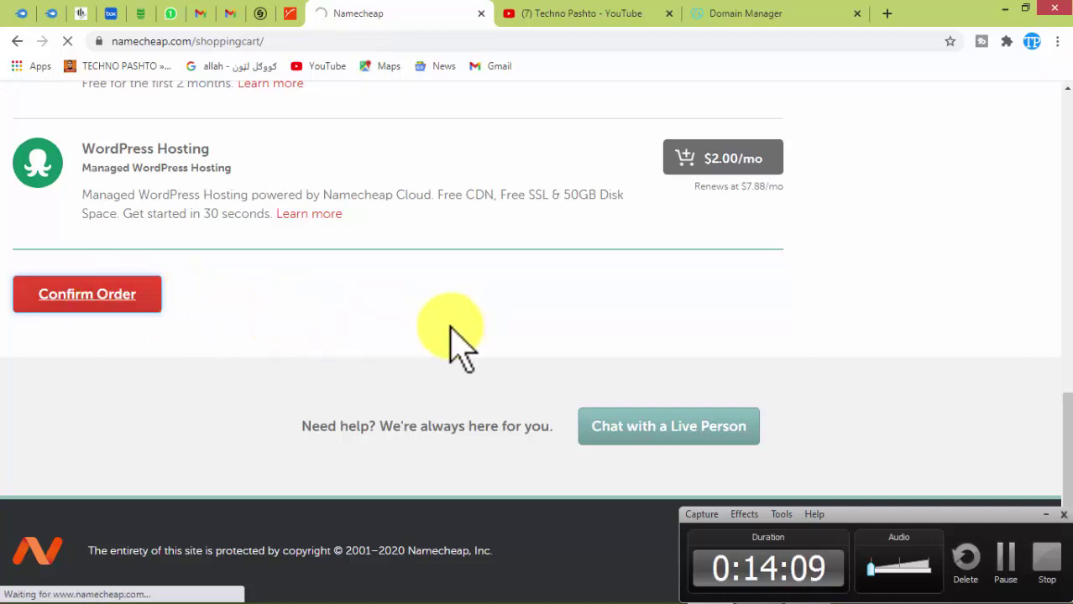
scroll(453, 344, "up", 5)
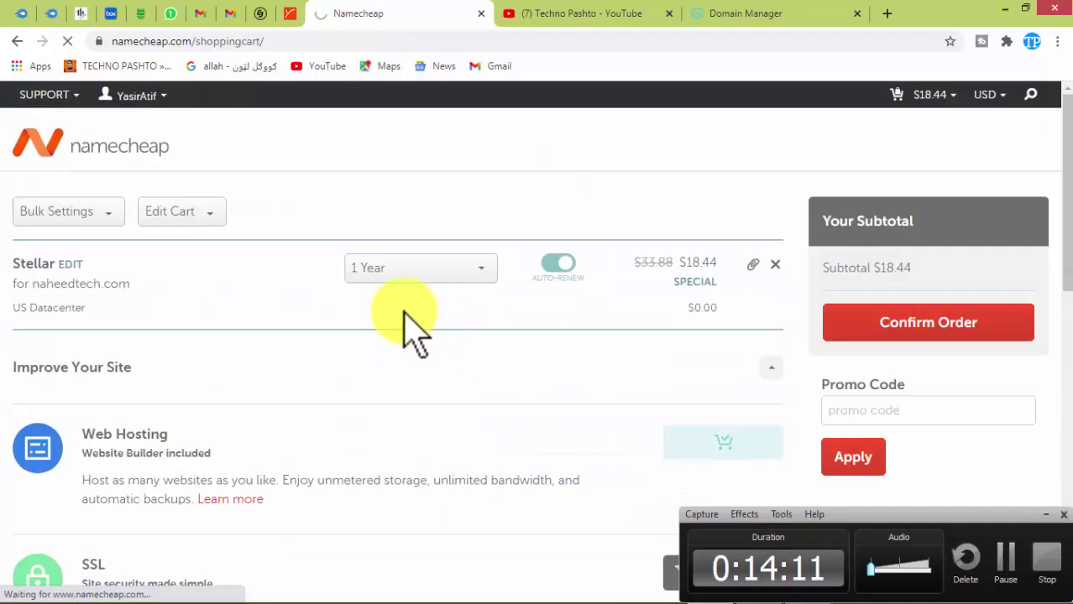
left_click(905, 352)
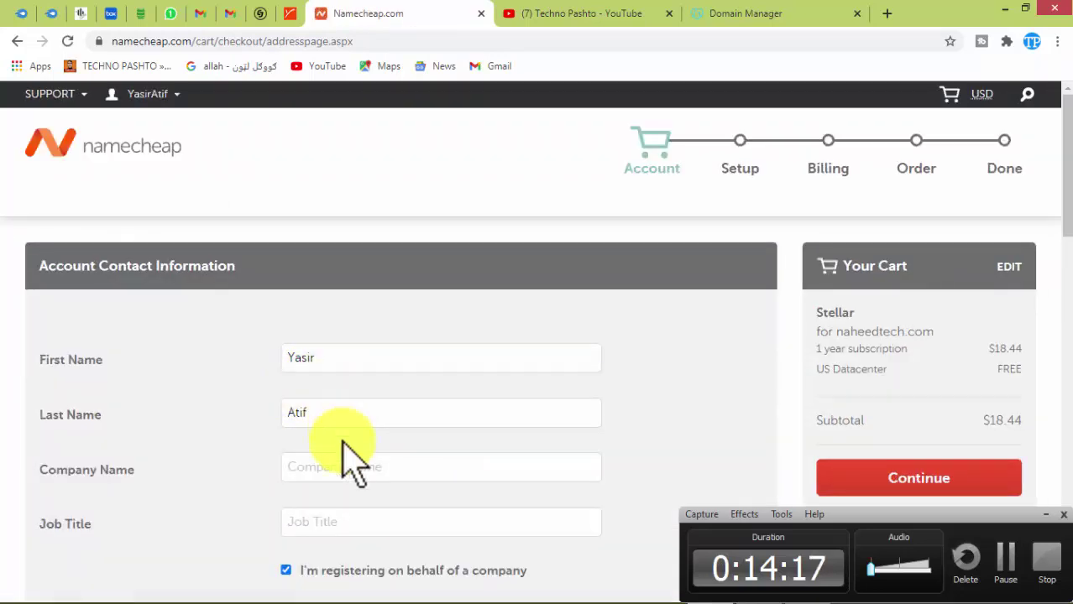
Enter company name 'techno pashto' and autofill the saved address, city, state and postal code.
left_click(346, 477)
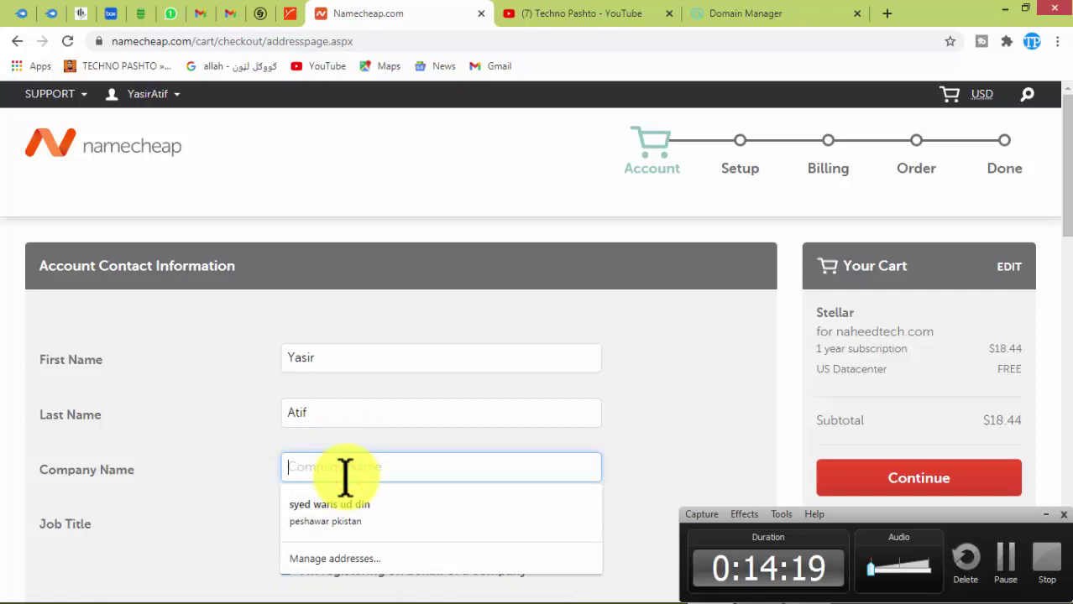
type("techno pashto")
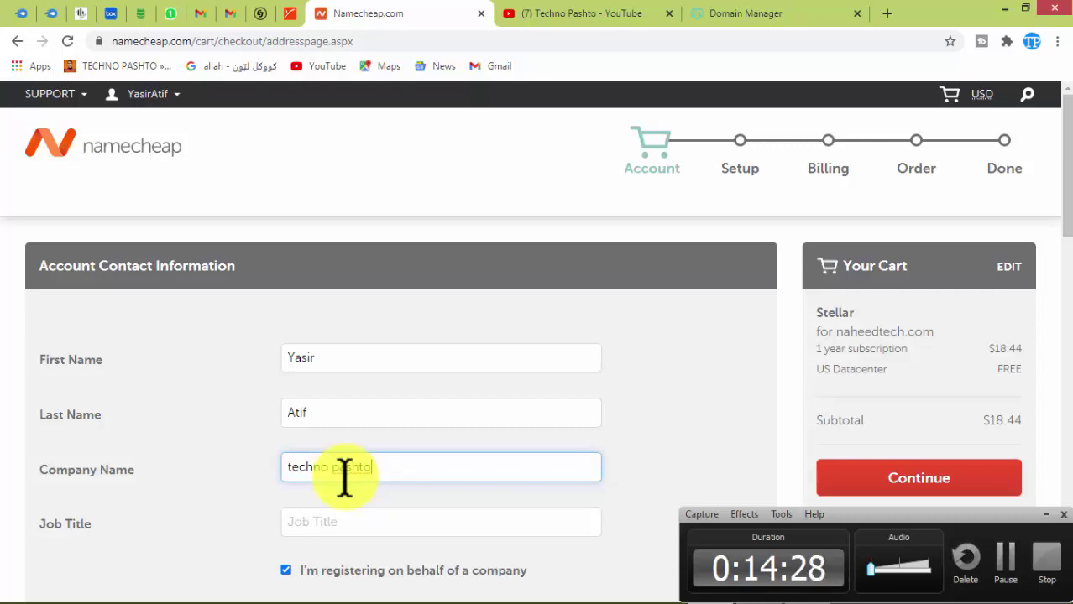
left_click(351, 522)
left_click_drag(1063, 151, 1063, 259)
left_click(422, 256)
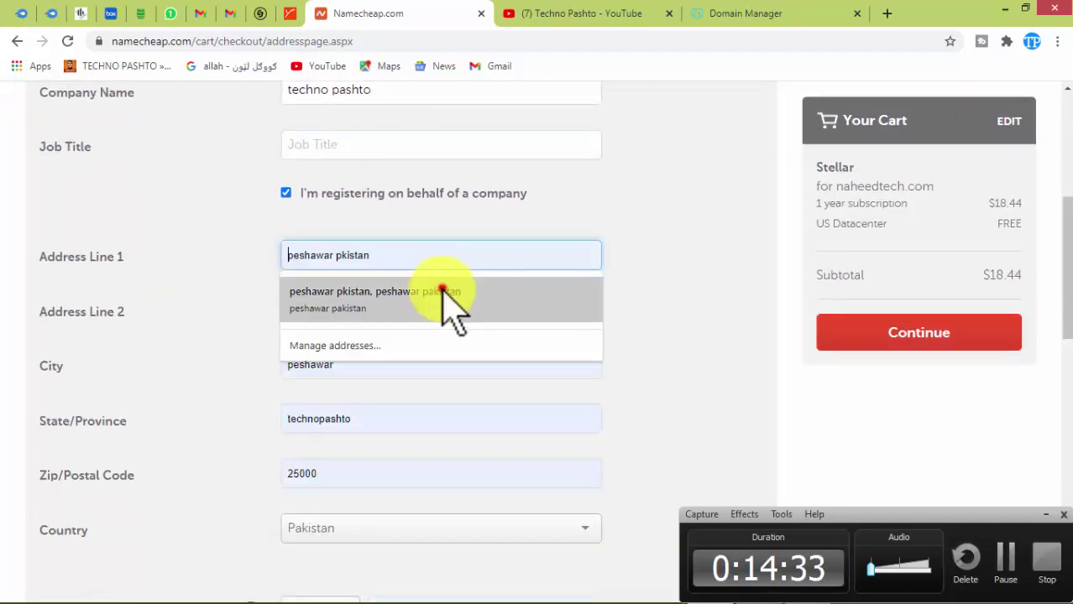
left_click(443, 292)
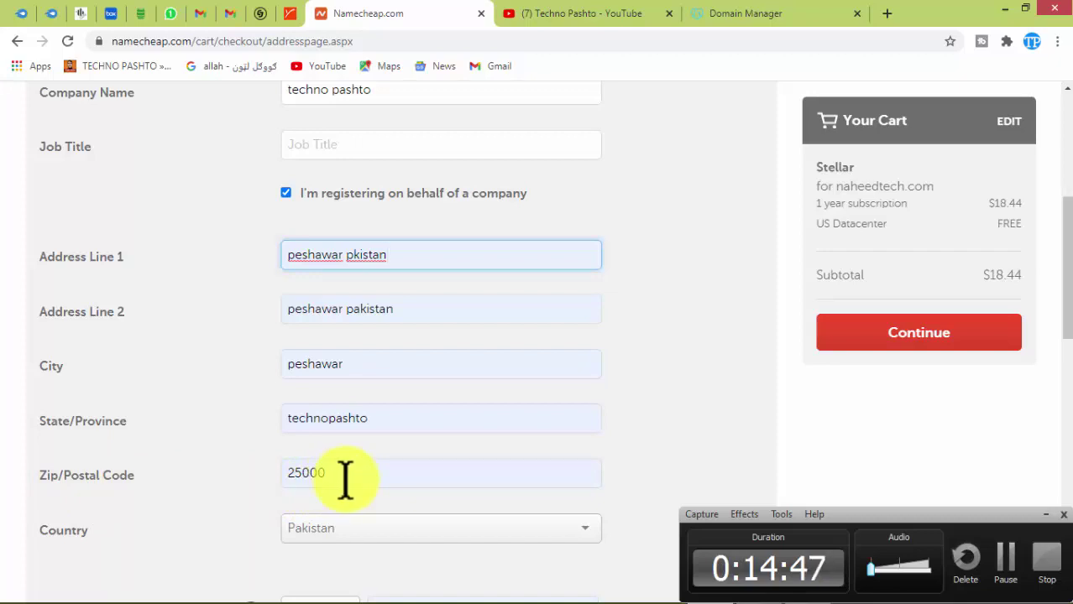
Set the phone country code to +92.
left_click(353, 533)
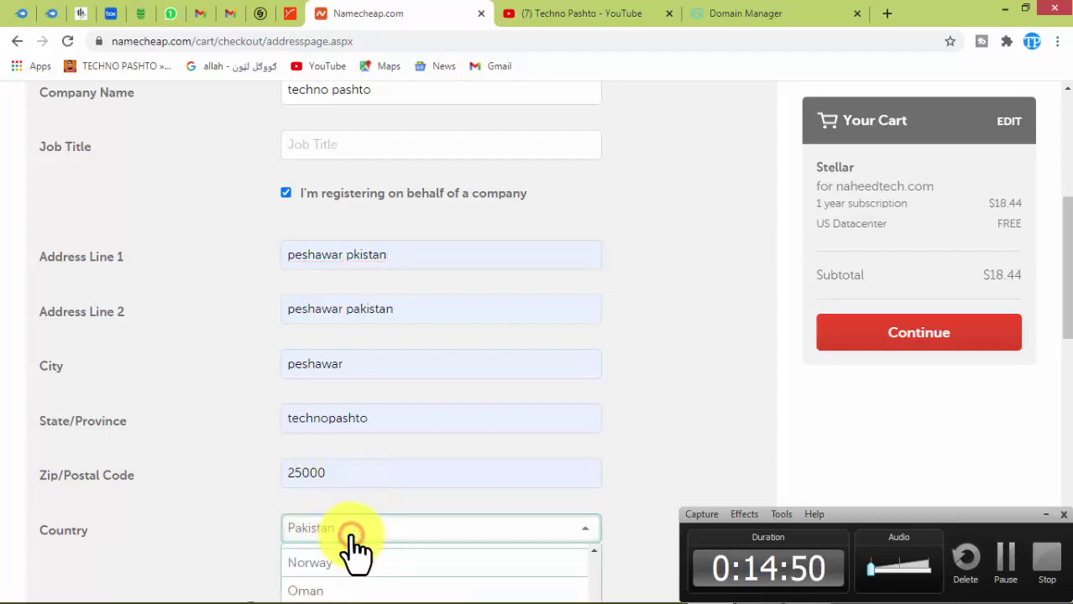
scroll(1056, 223, "down", 2)
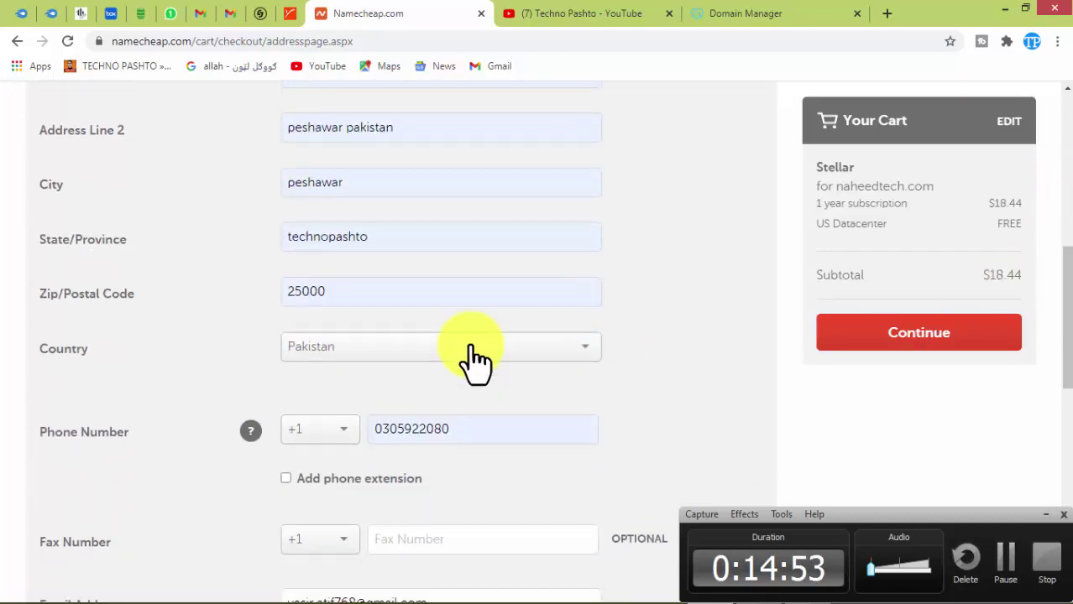
scroll(638, 420, "down", 5)
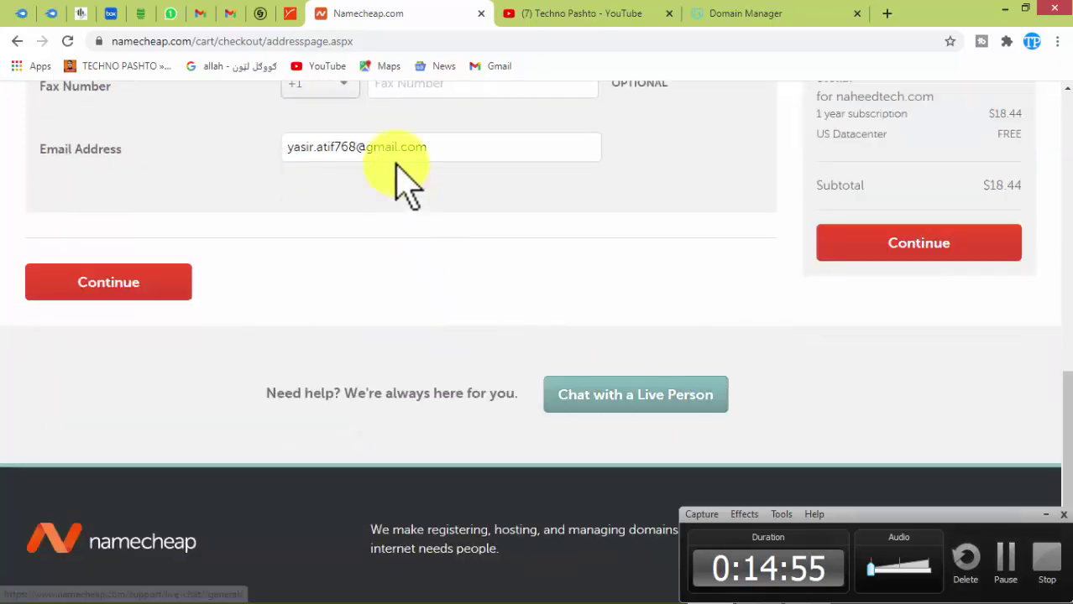
scroll(420, 176, "up", 1)
scroll(439, 176, "up", 4)
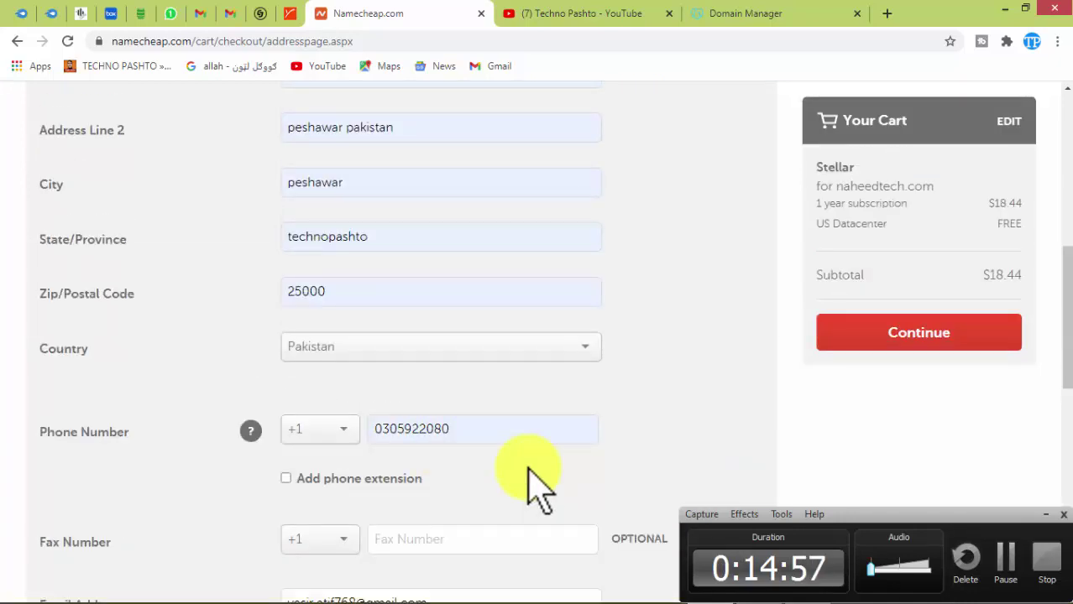
scroll(533, 478, "down", 5)
scroll(464, 383, "up", 5)
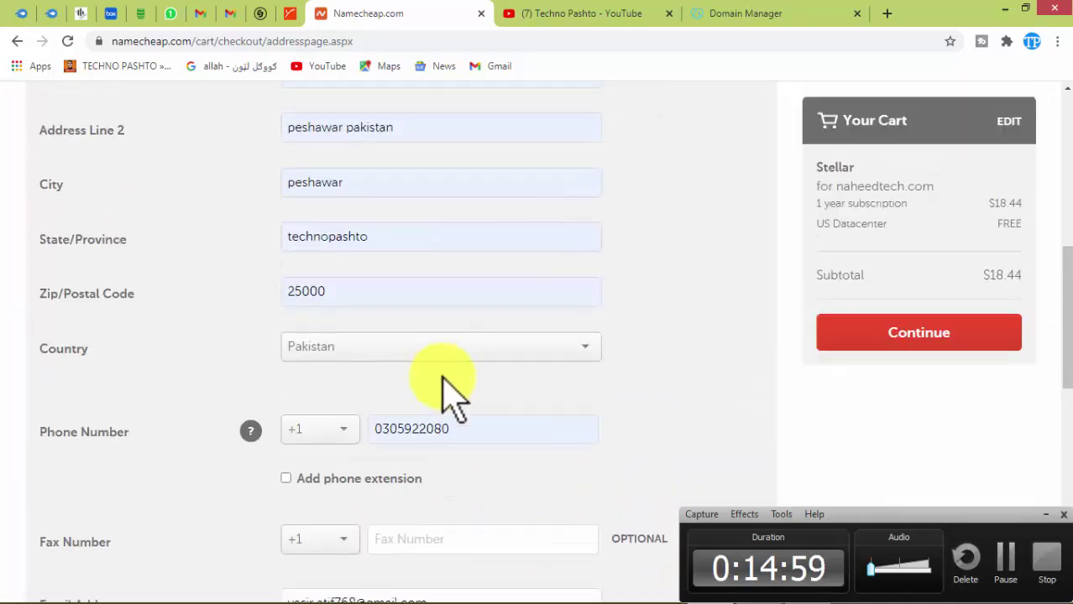
left_click(352, 432)
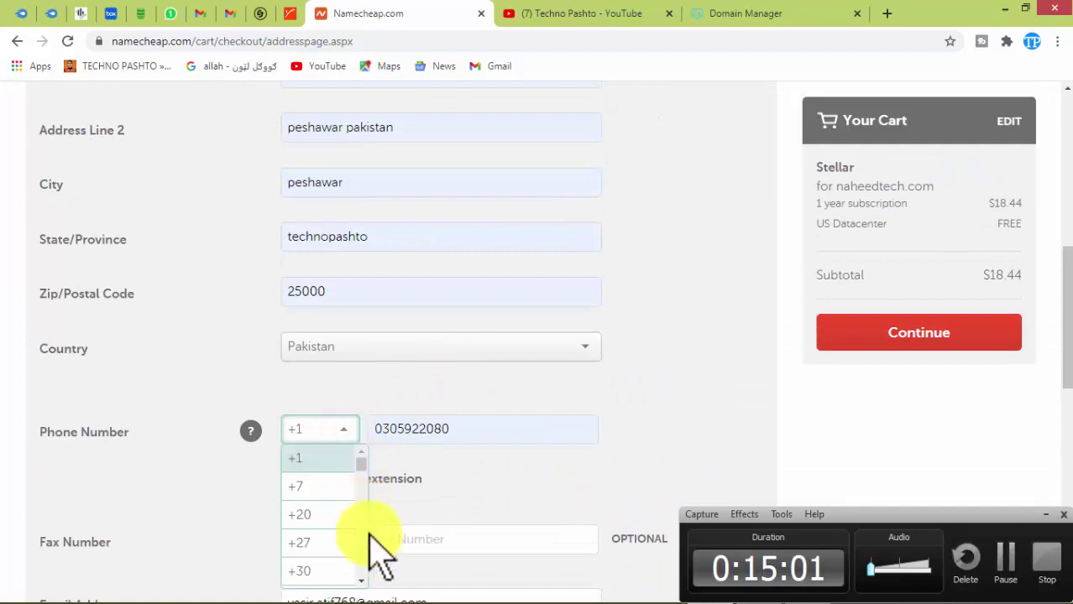
scroll(369, 554, "down", 6)
scroll(340, 516, "up", 2)
scroll(340, 517, "up", 1)
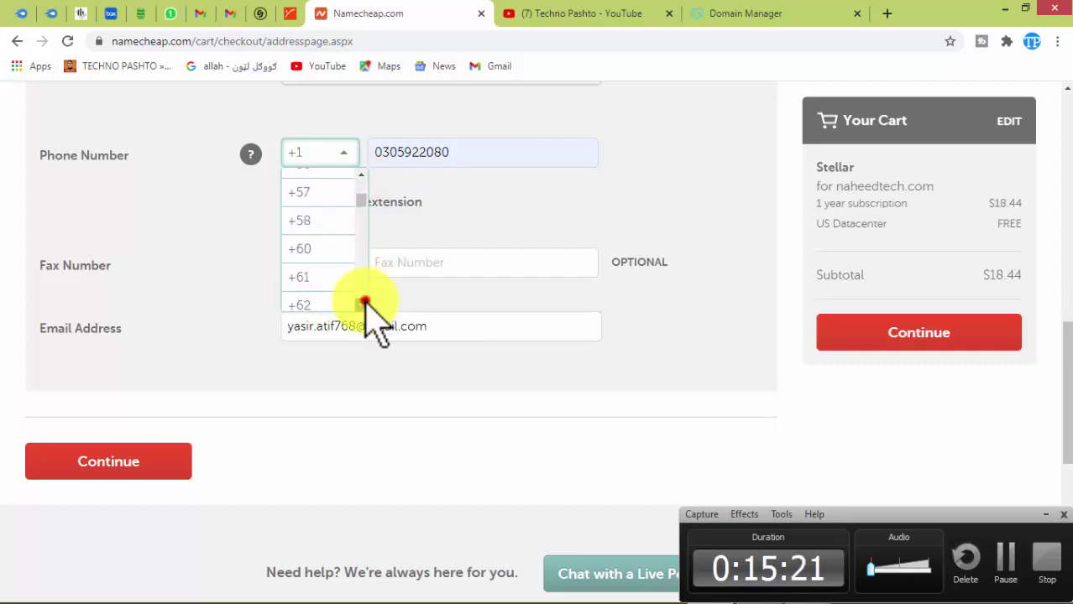
scroll(366, 303, "down", 1)
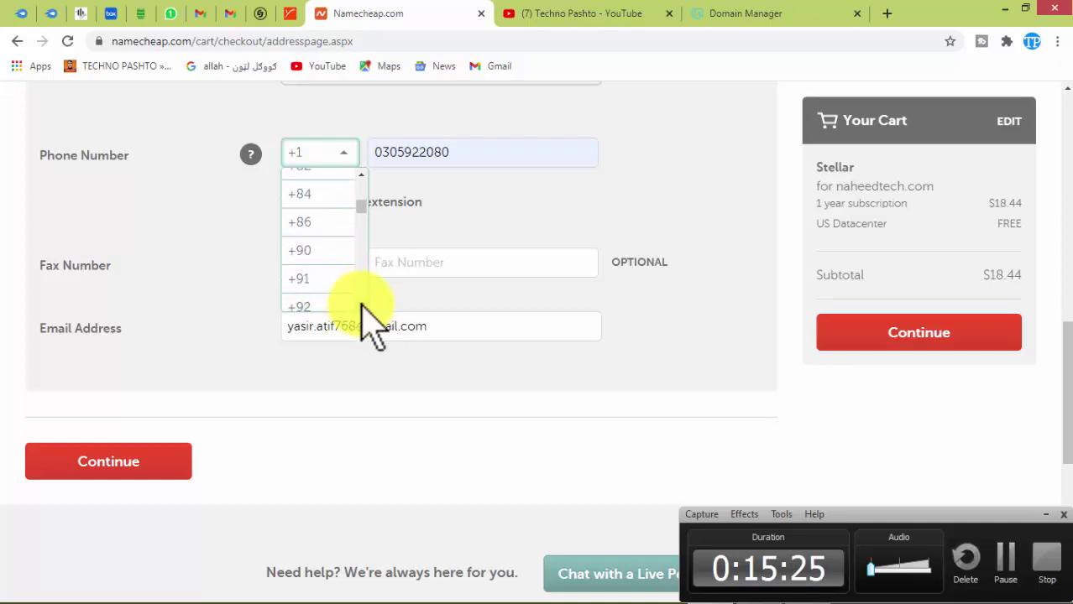
left_click(342, 307)
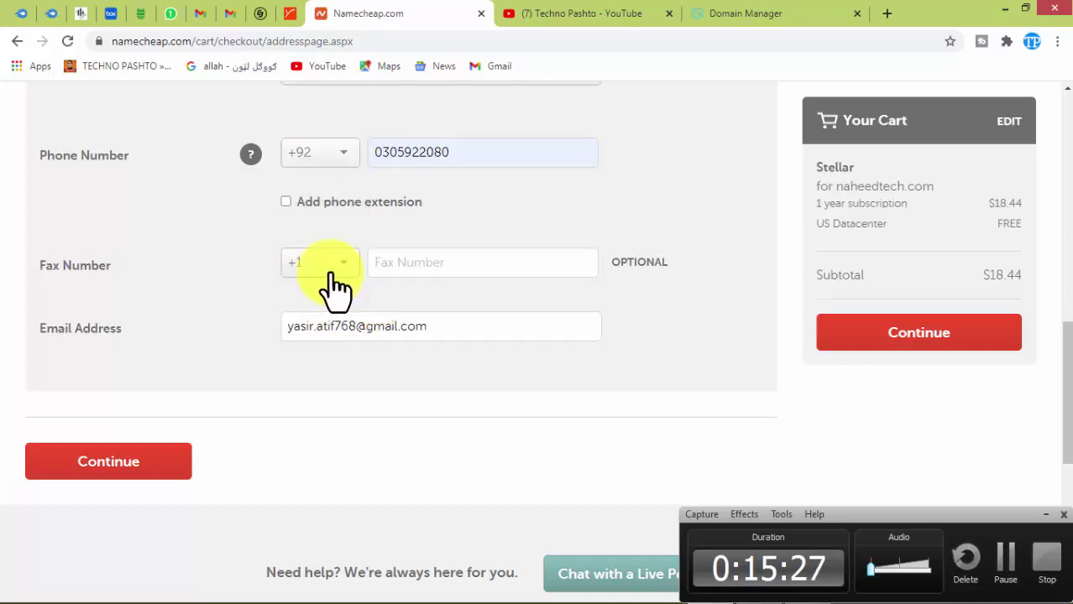
Set the fax country code to +92.
left_click(336, 277)
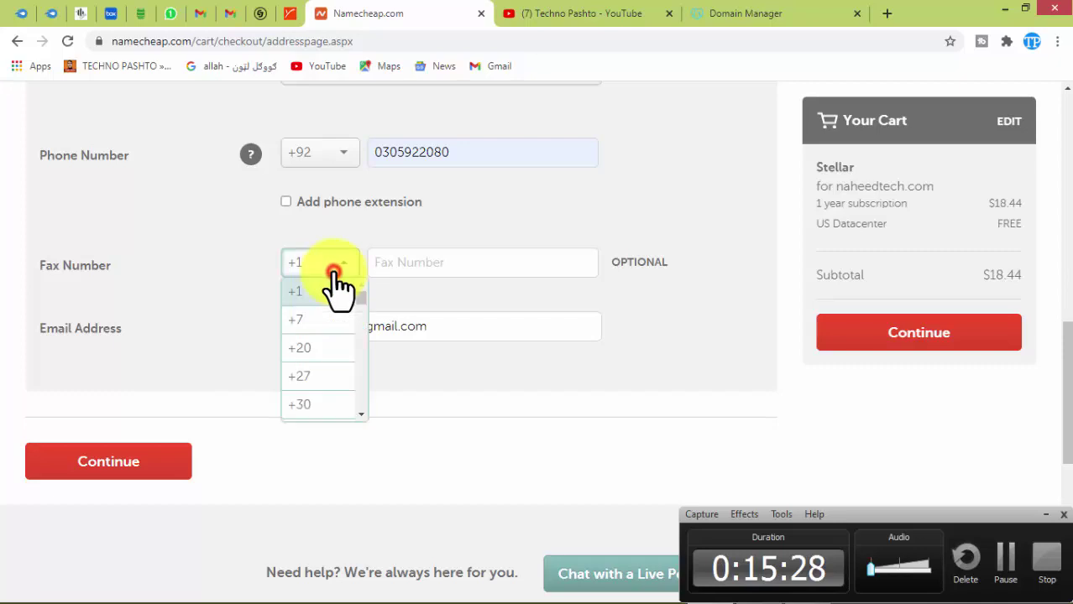
left_click(361, 414)
left_click(363, 417)
left_click(362, 416)
left_click(362, 417)
left_click(363, 416)
left_click(363, 416)
left_click(362, 417)
left_click(363, 416)
left_click(363, 416)
left_click(363, 417)
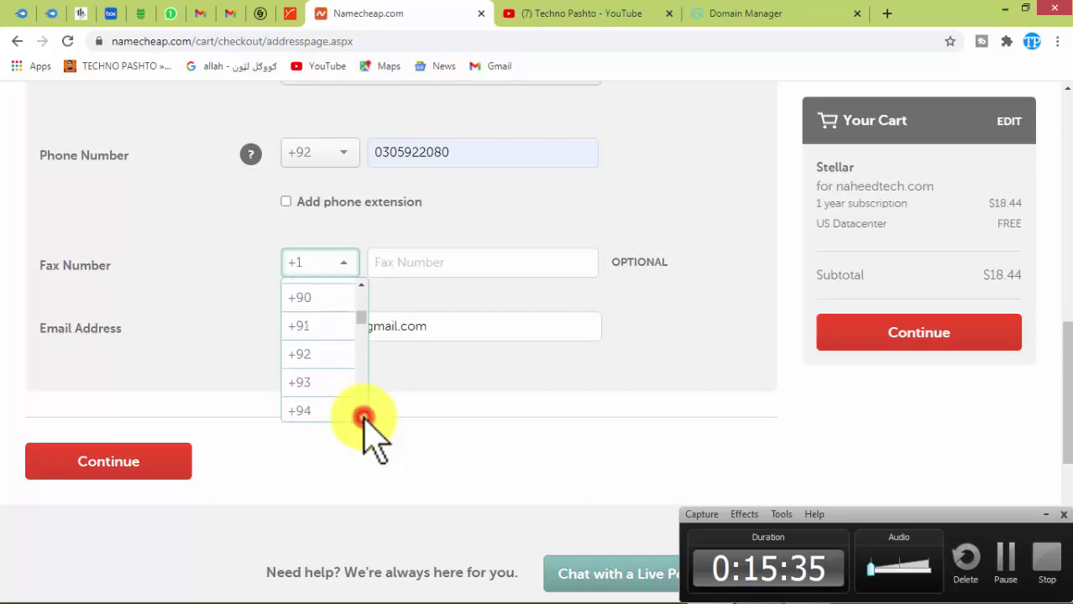
left_click(317, 355)
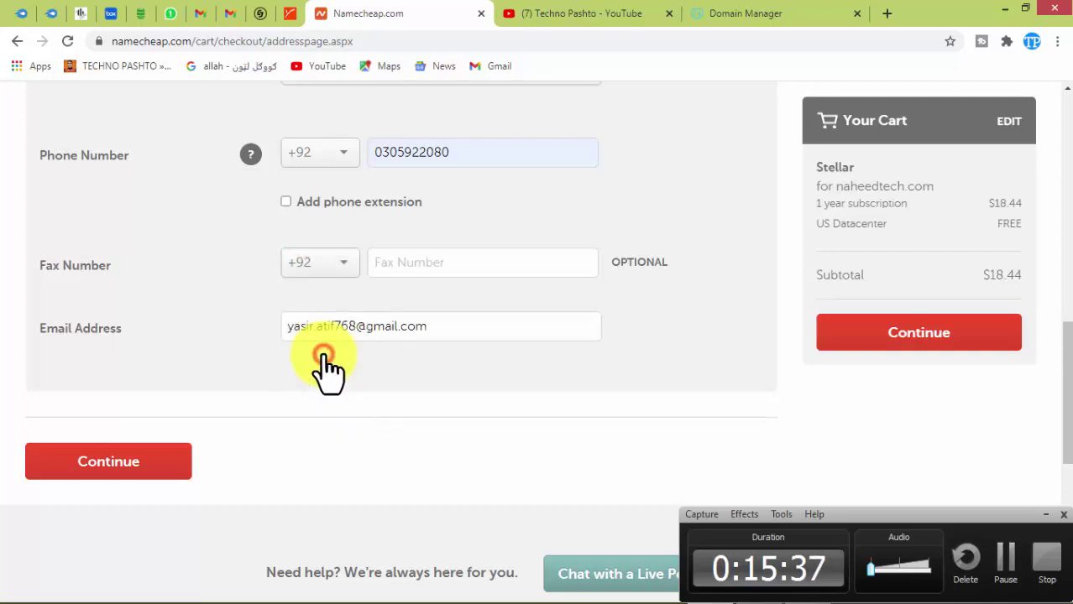
Fill in the fax number from a saved entry and submit the contact details.
left_click(413, 256)
left_click(439, 294)
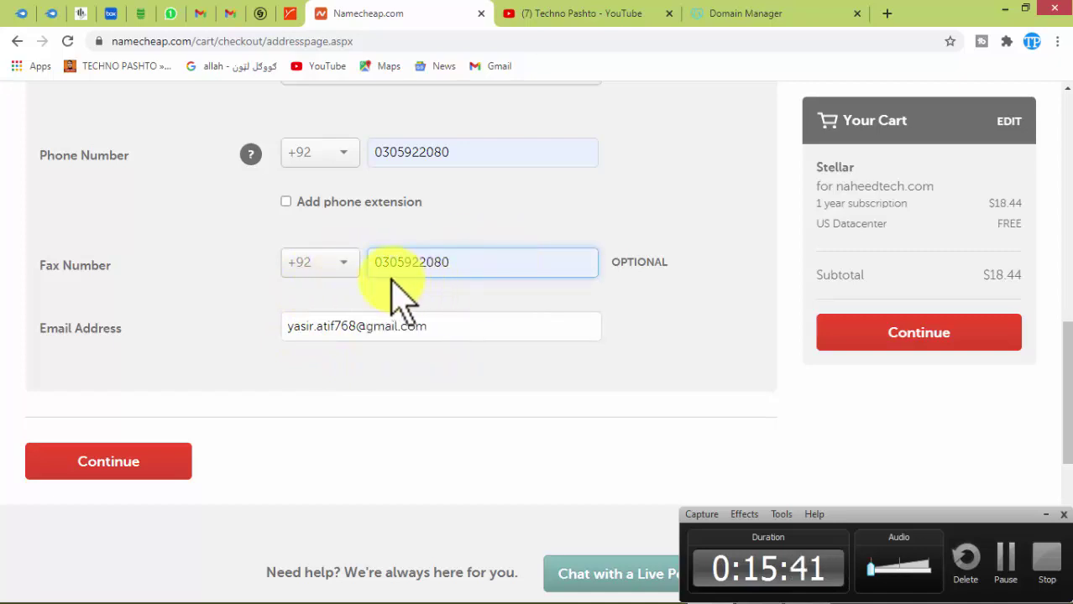
left_click(155, 464)
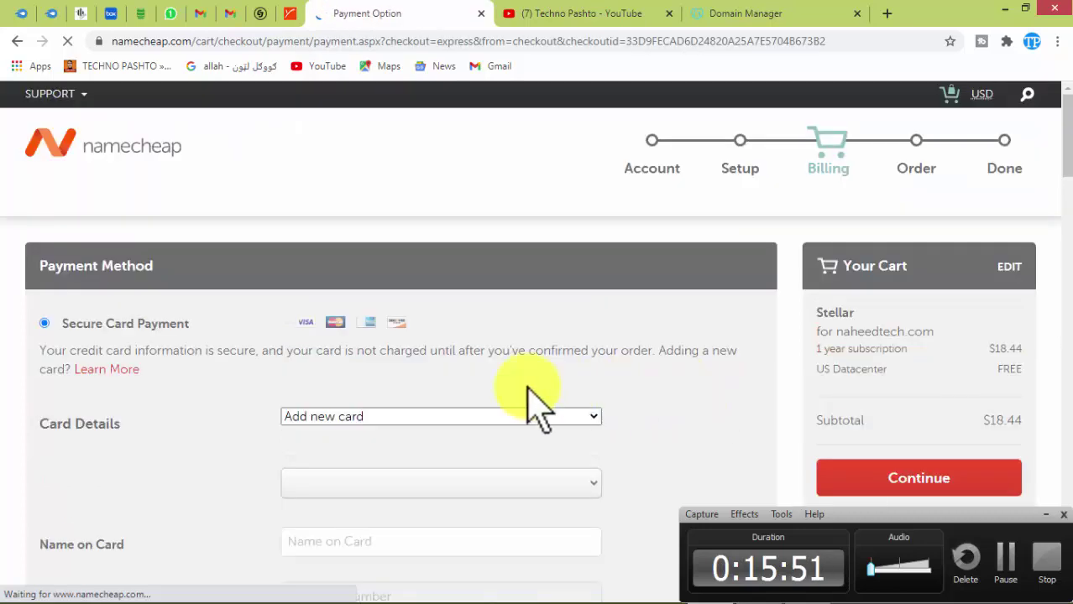
Choose to add a new card and enter the card number under Secure Card Payment.
mouse_move(1063, 168)
left_mouse_down()
mouse_move(1065, 191)
mouse_move(1064, 178)
left_mouse_up()
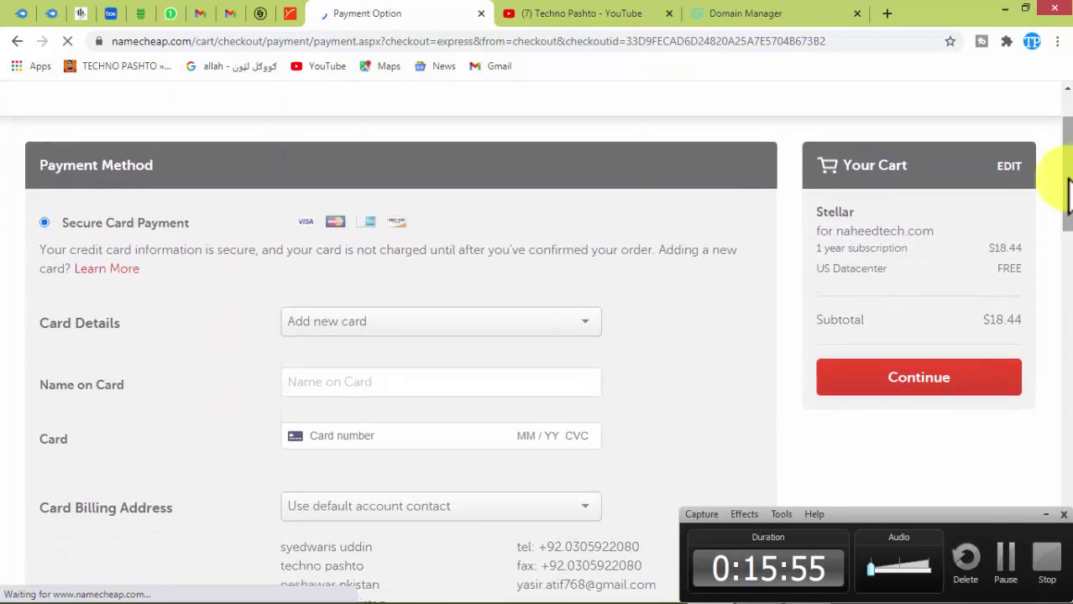
left_click(585, 327)
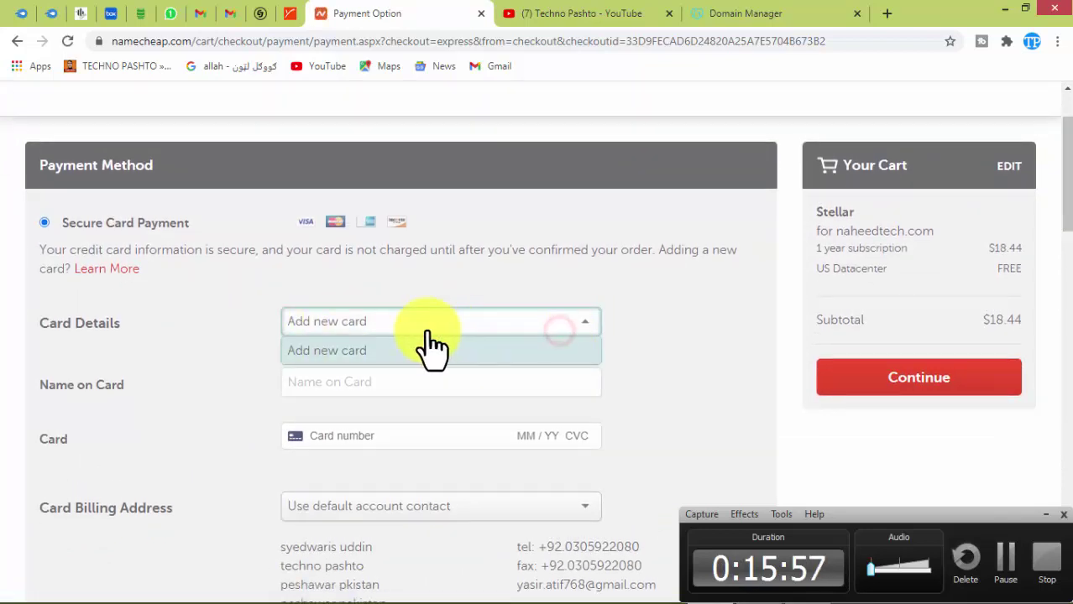
left_click(347, 384)
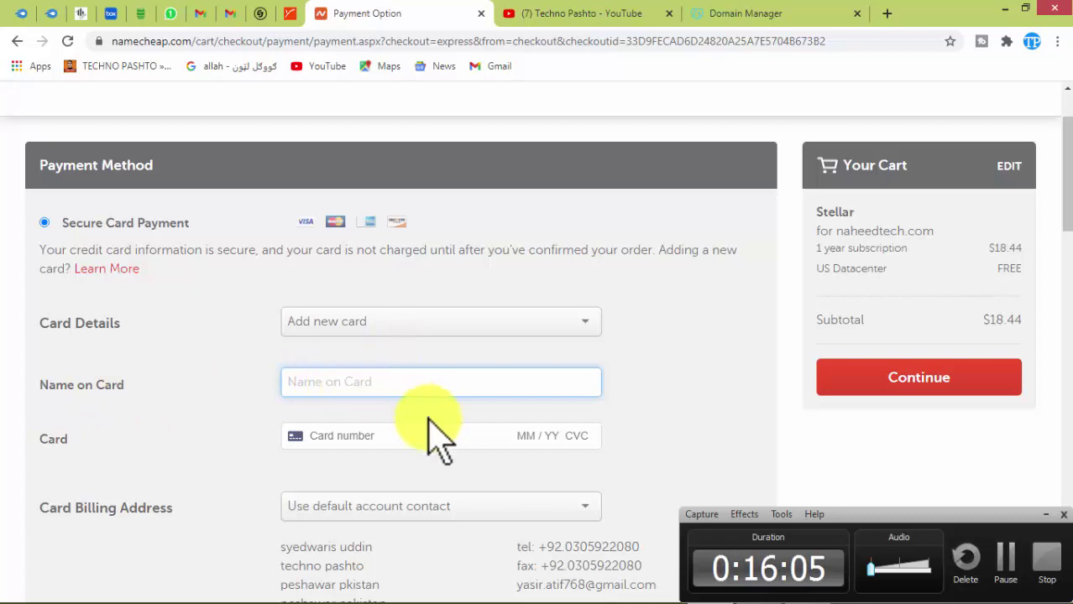
left_click(351, 440)
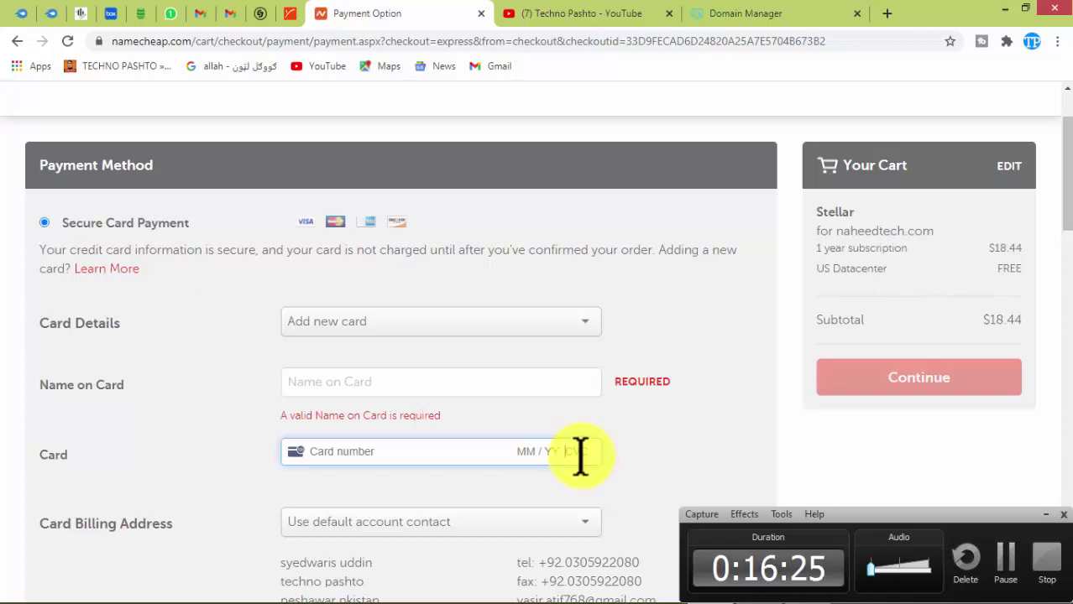
Leave the card billing address unchanged and enter the name on the card.
scroll(1066, 164, "down", 2)
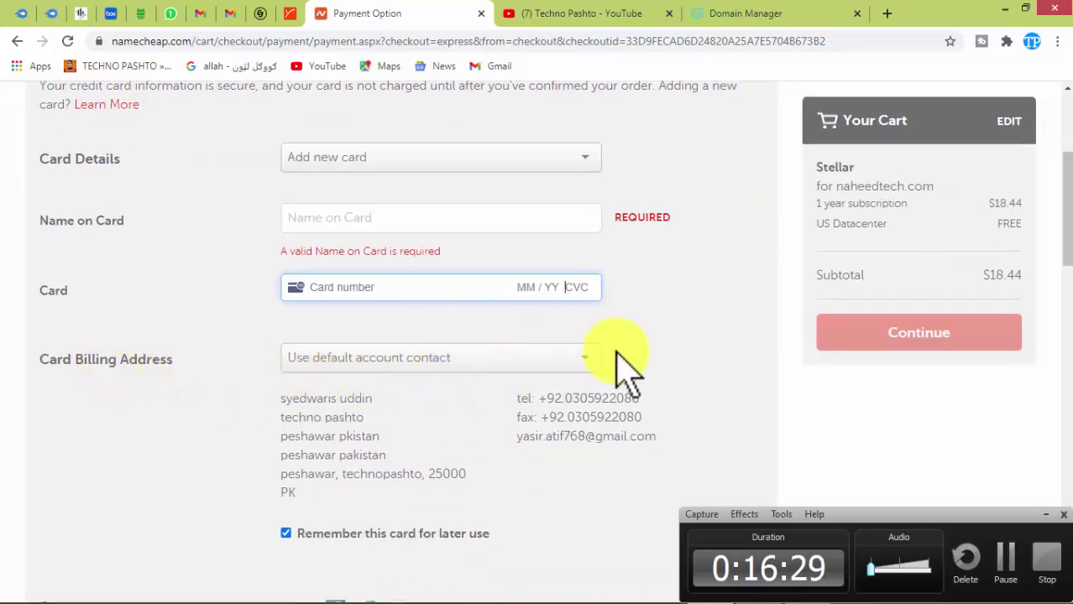
left_click(576, 361)
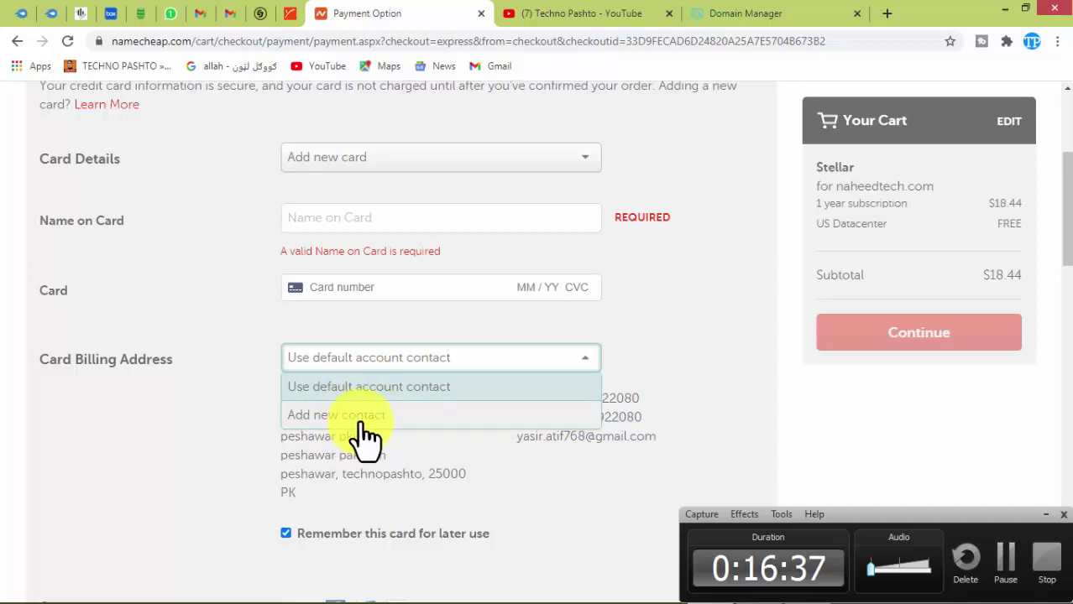
left_click(219, 345)
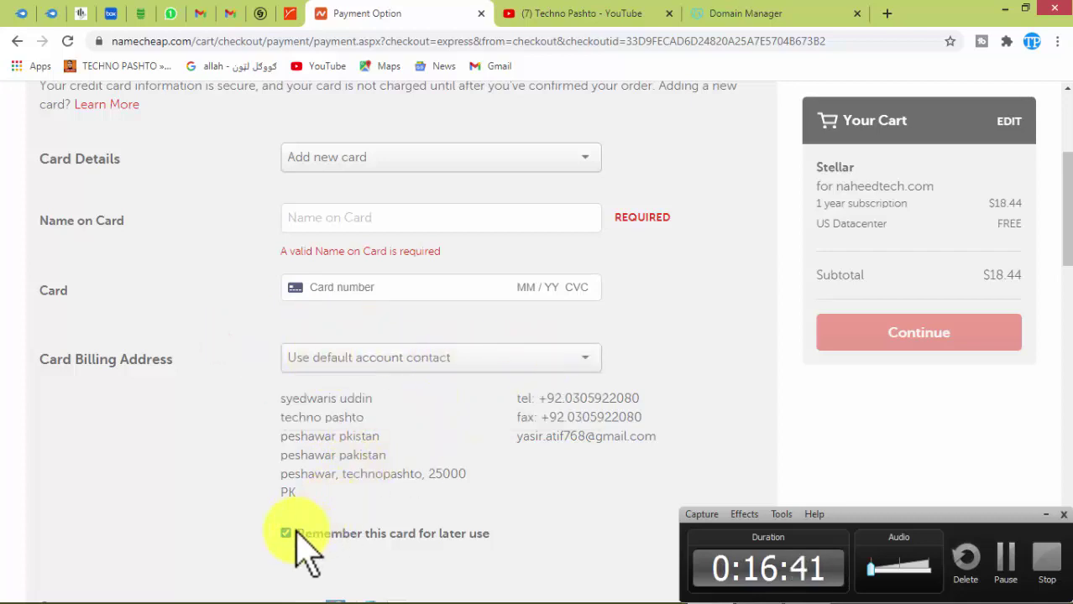
scroll(298, 504, "down", 5)
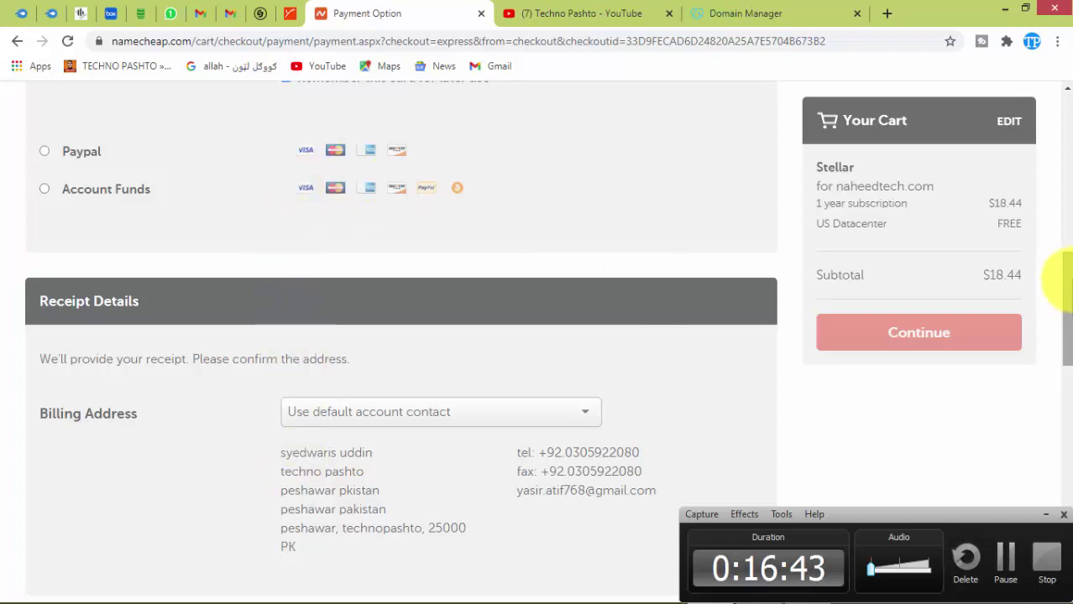
left_click_drag(1068, 279, 1066, 213)
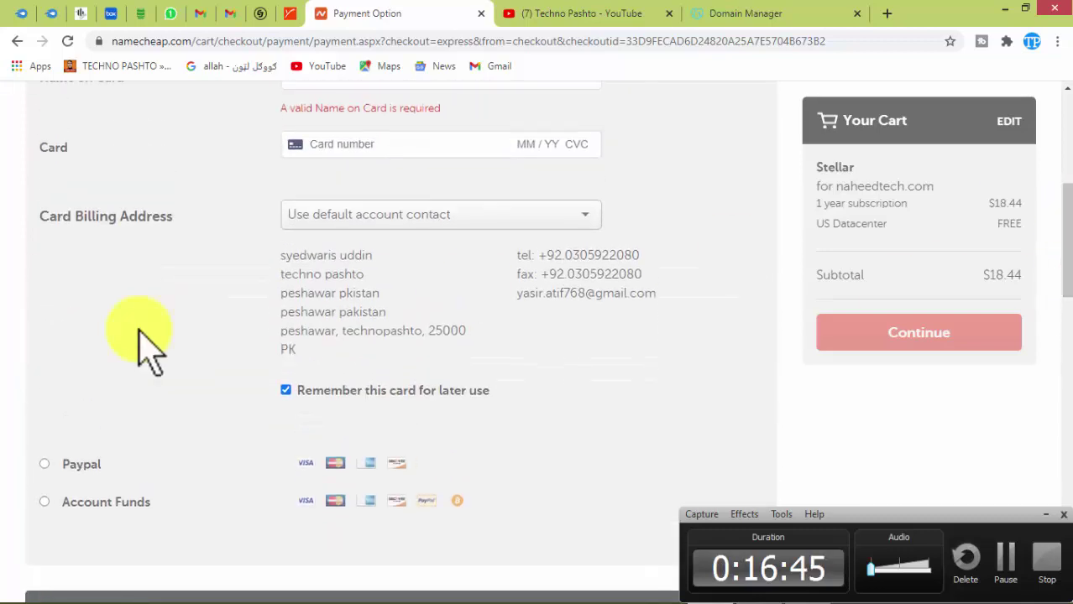
left_click_drag(1059, 275, 1068, 463)
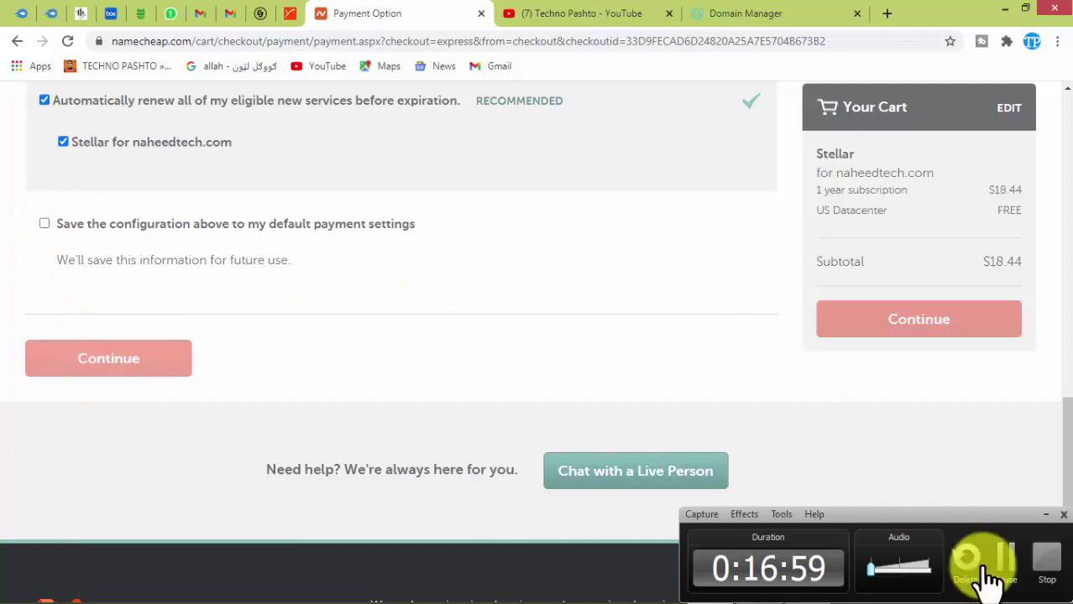
scroll(407, 371, "up", 5)
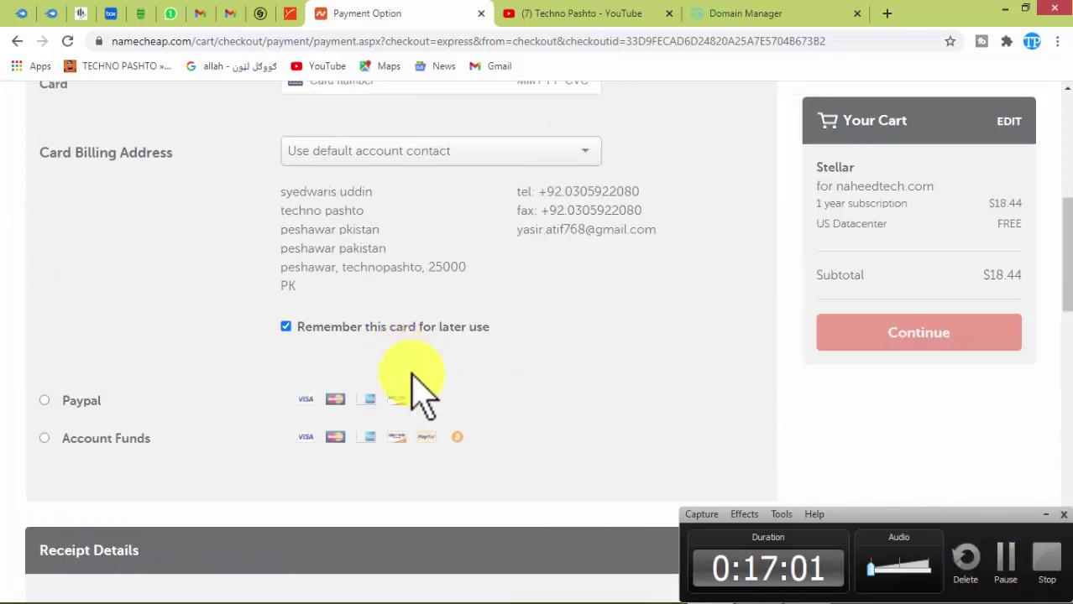
scroll(407, 371, "up", 6)
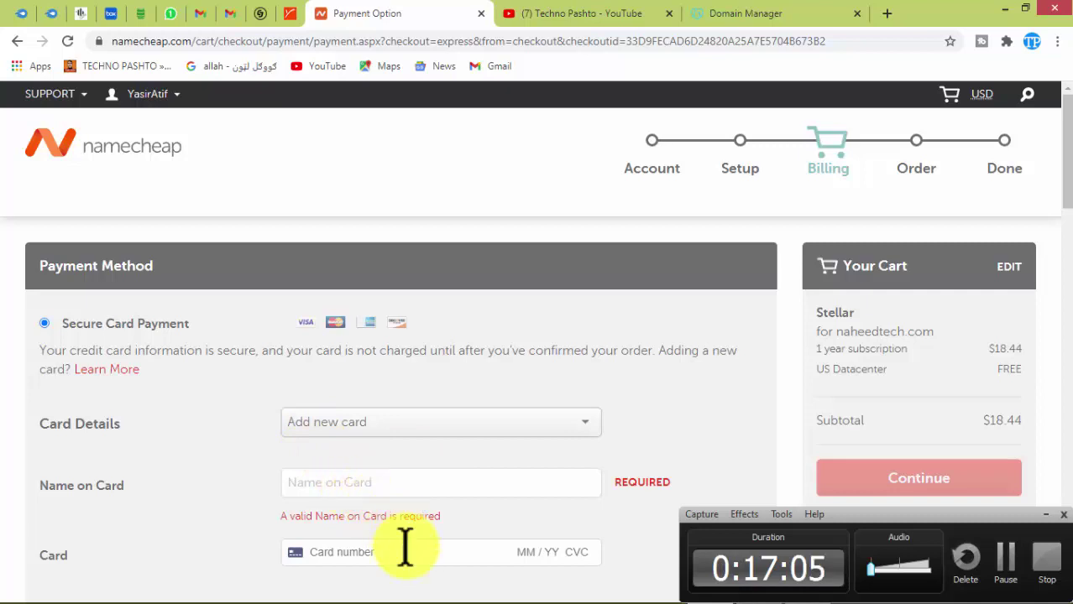
left_click(350, 487)
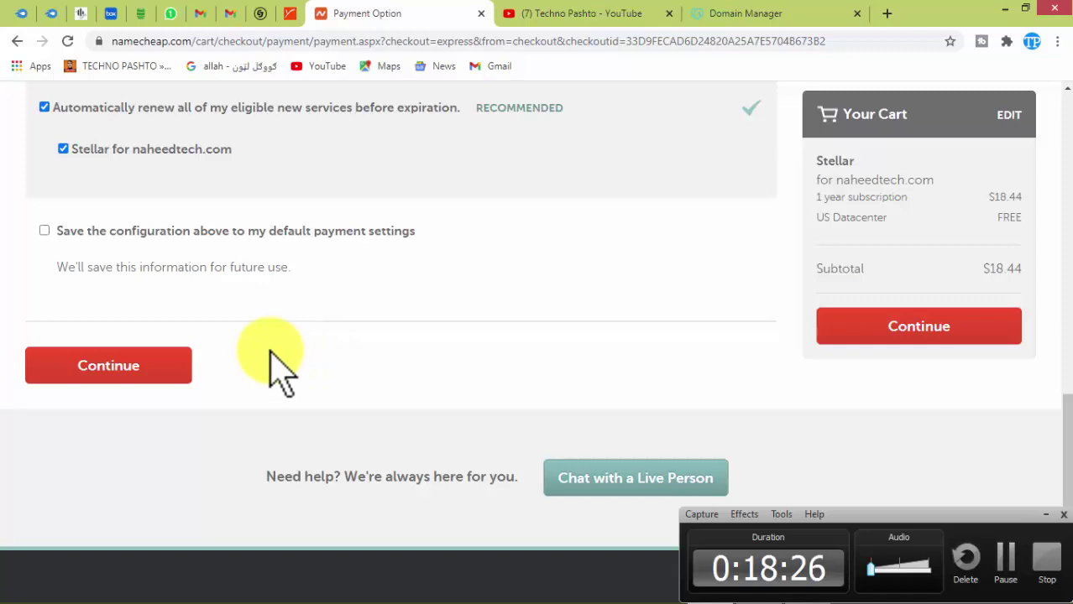
Review the Stellar order and try Pay Now, which is refused until Terms and Agreements are approved.
left_click(130, 368)
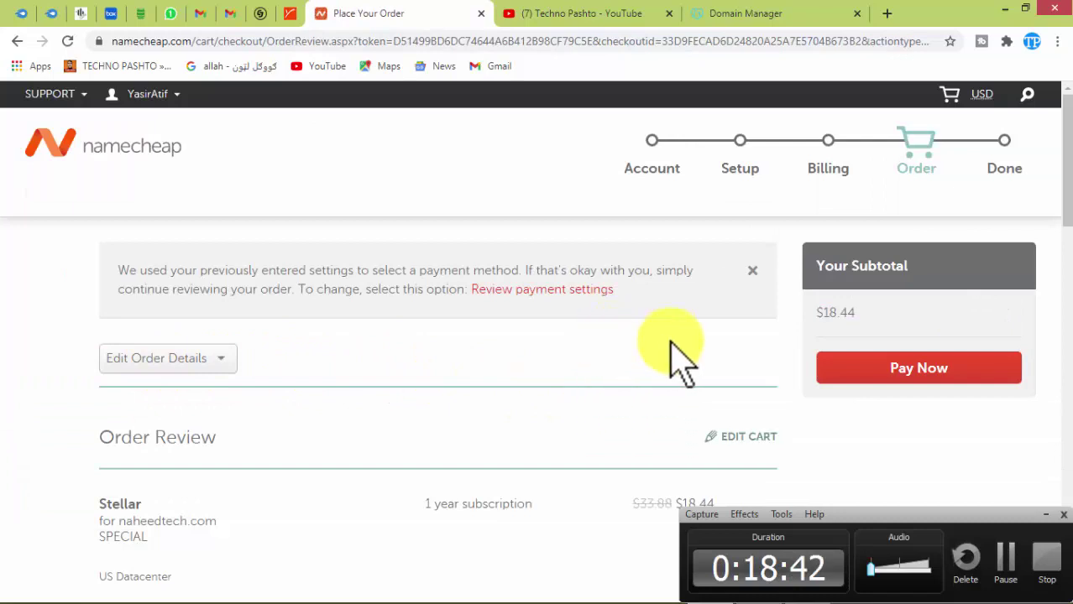
left_click_drag(1066, 192, 1065, 277)
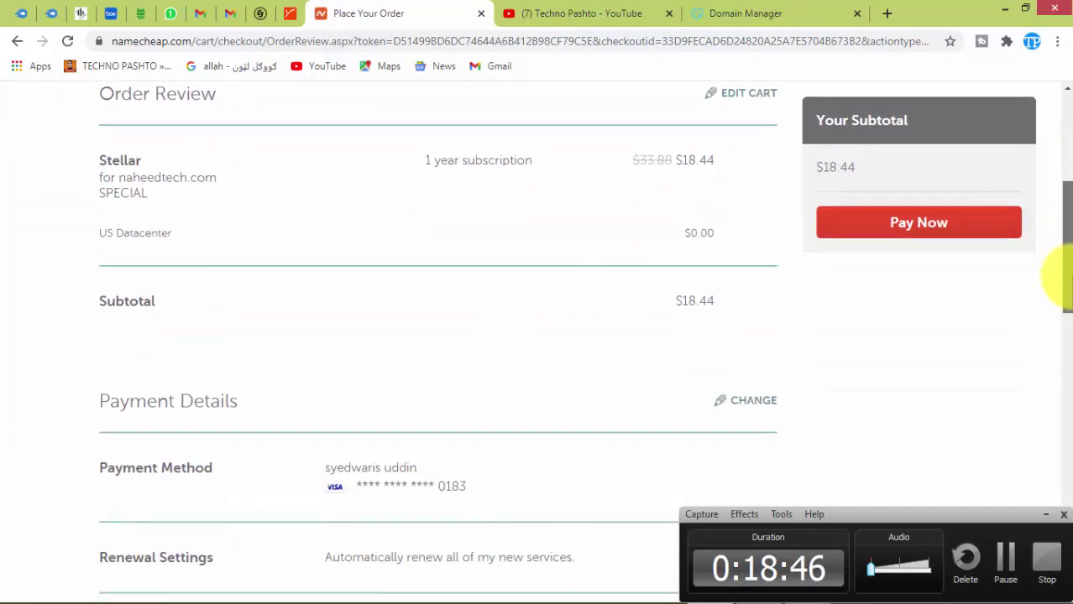
left_click_drag(1066, 277, 1066, 139)
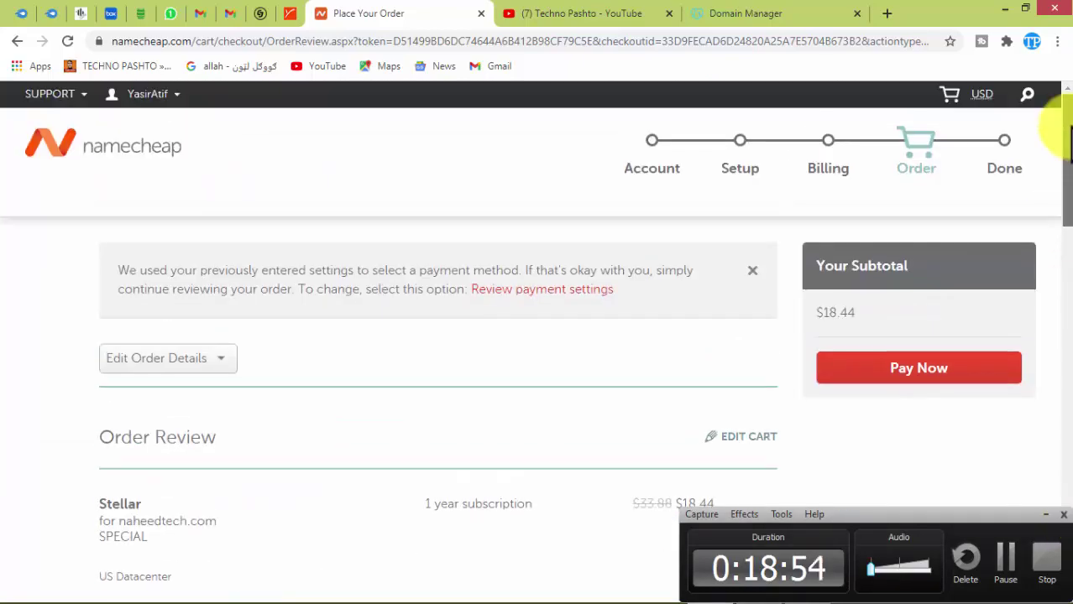
left_click(926, 375)
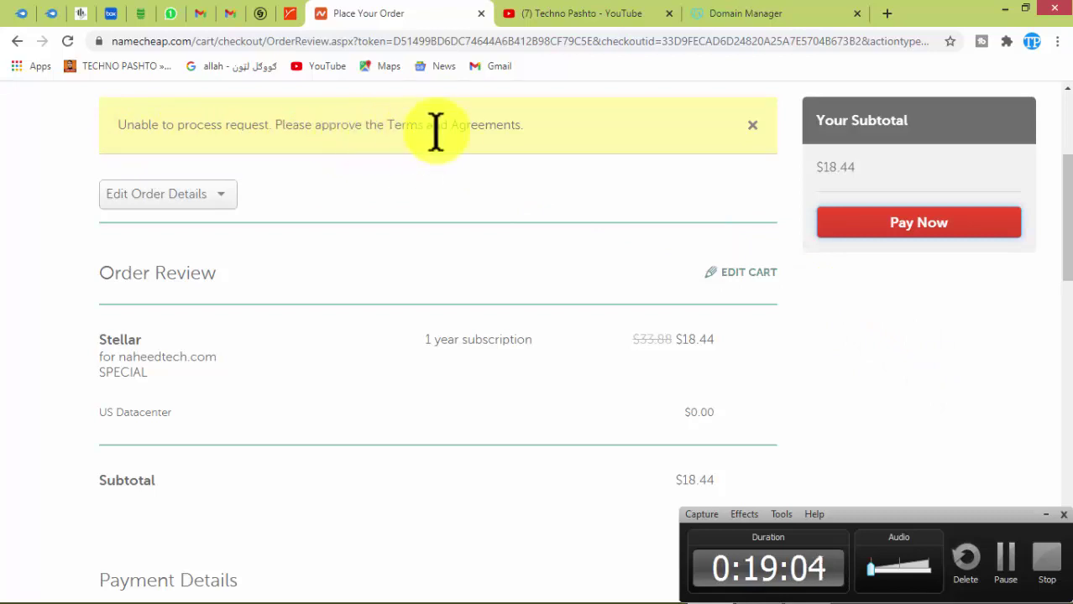
scroll(351, 371, "down", 15)
scroll(334, 371, "up", 5)
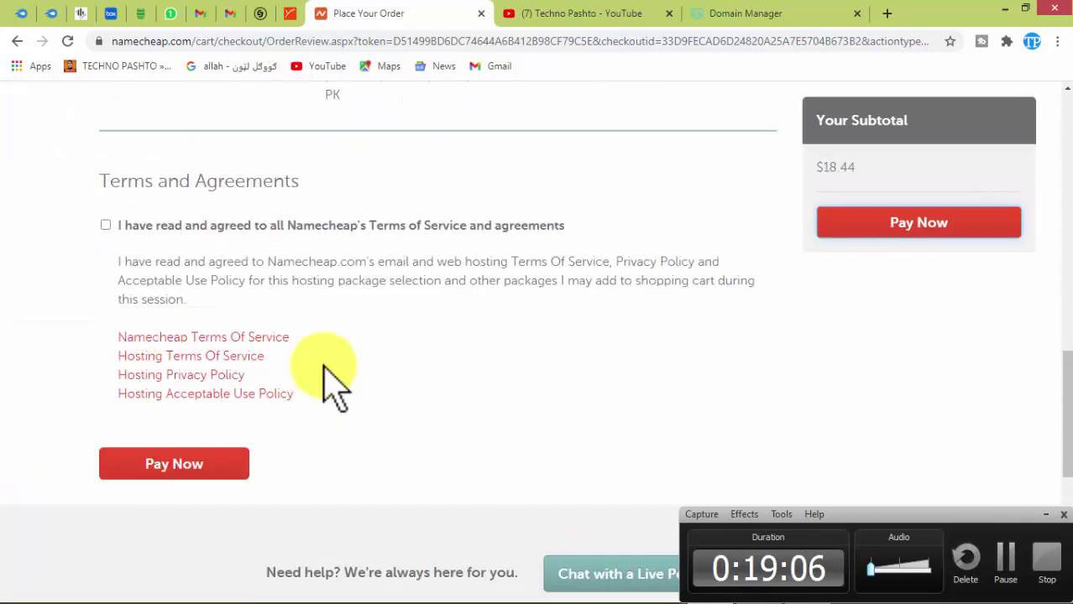
Tick 'I have read and agreed' under Terms and Agreements and pay for the order.
left_click(105, 225)
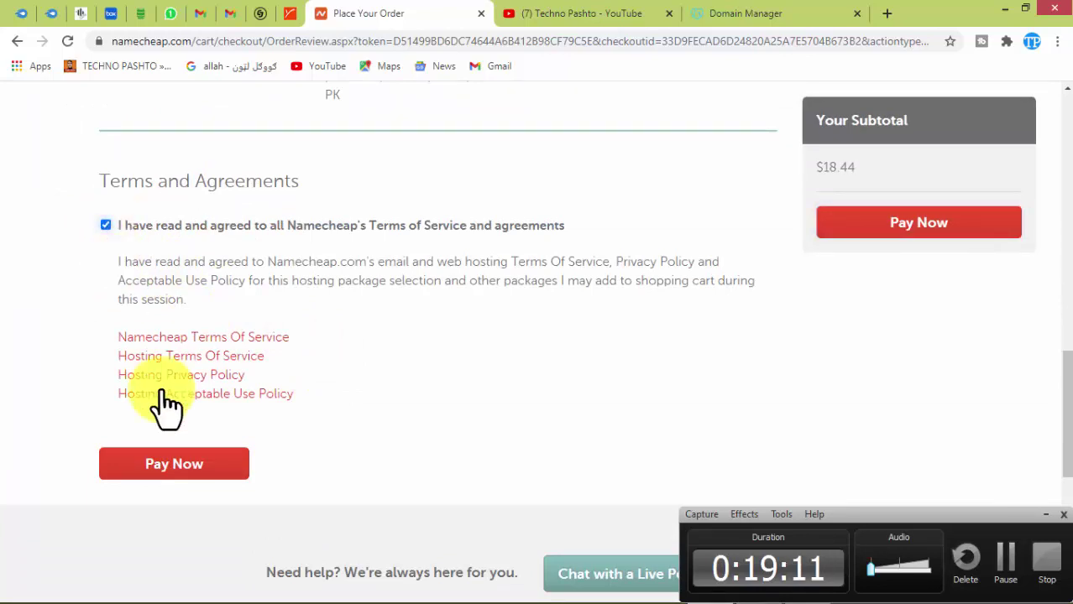
left_click(175, 466)
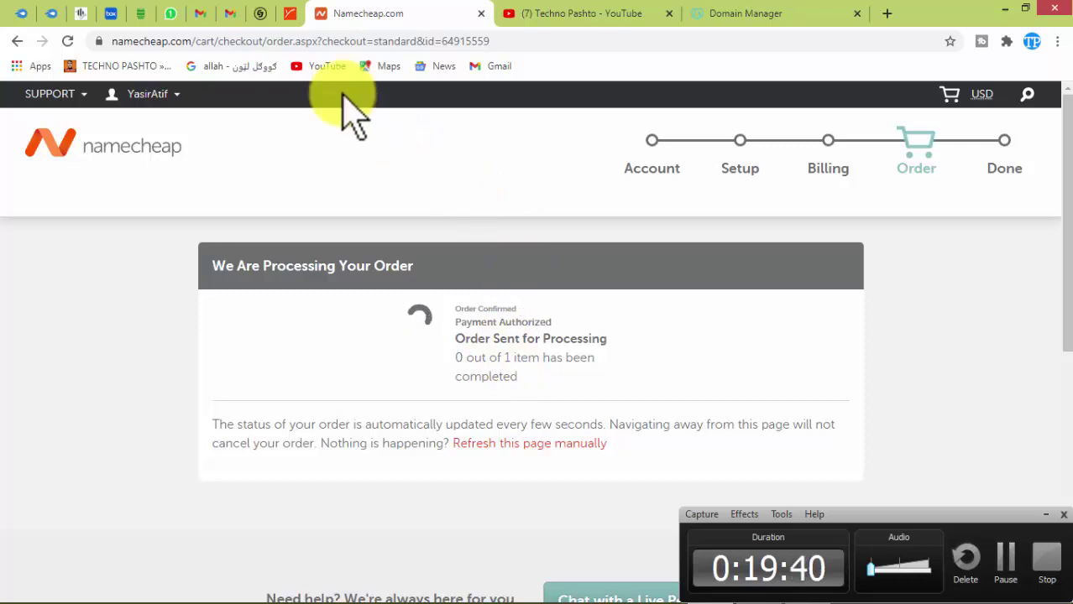
Reload the Gmail inbox for new mail, then return to the Namecheap thank-you survey page.
left_click(204, 14)
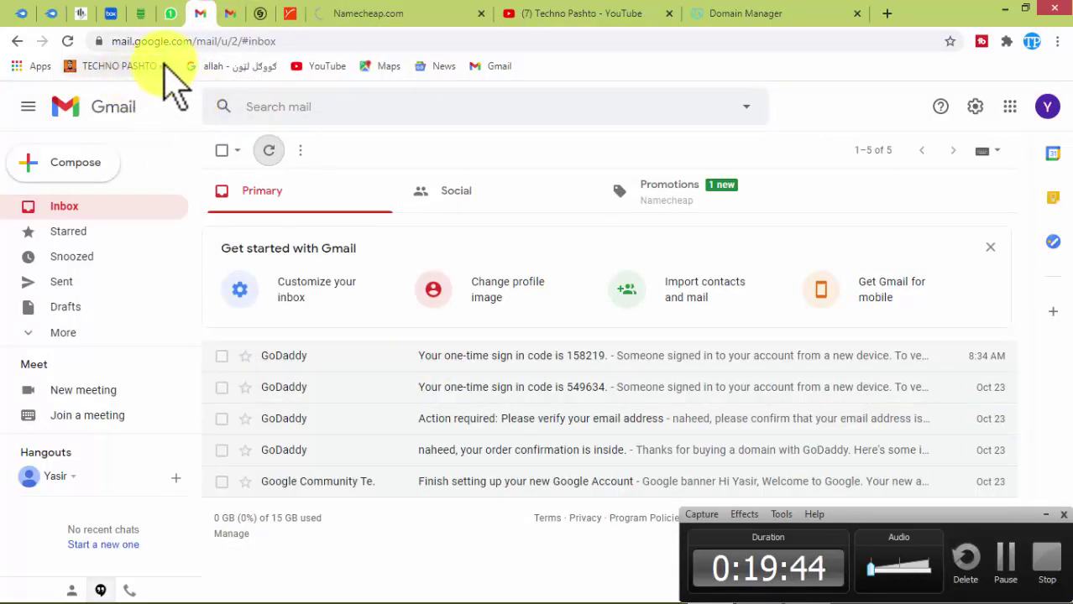
left_click(67, 40)
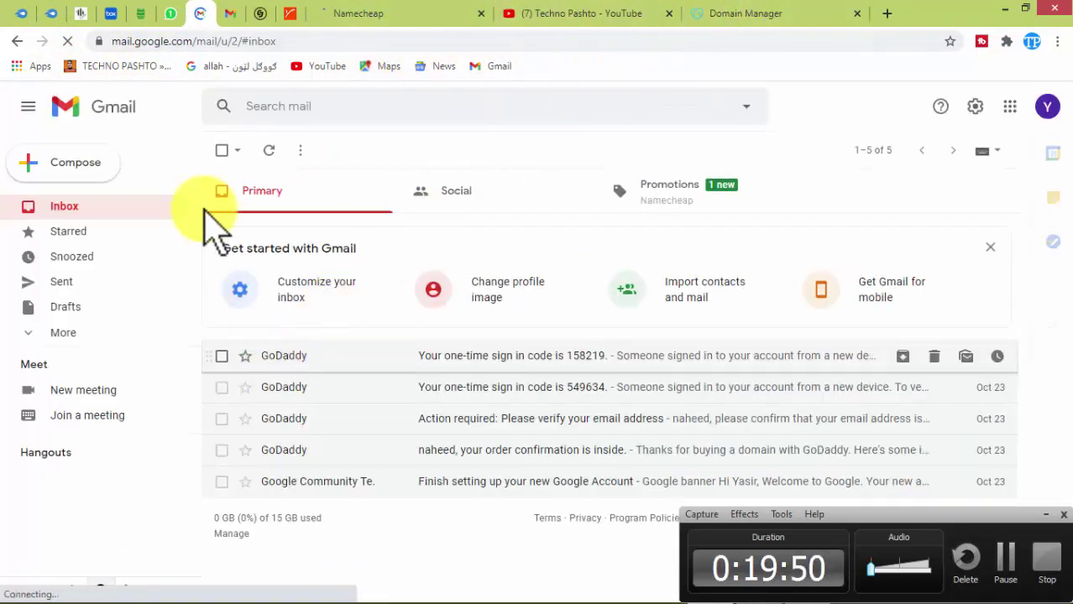
left_click(346, 15)
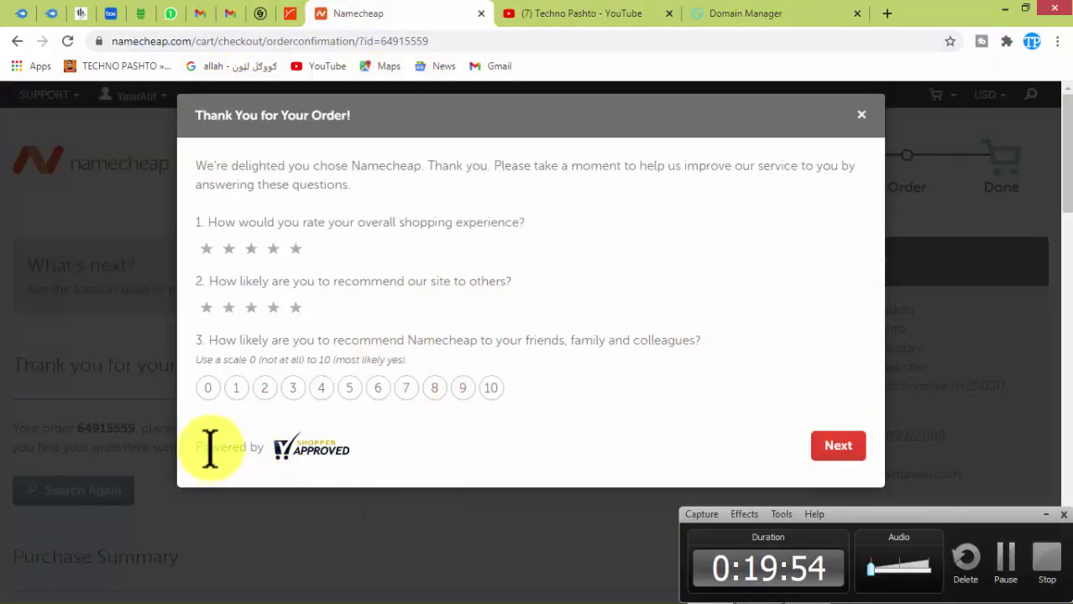
Rate the recommendation question 10 in the post-order survey, dismiss the rating alerts, and reload the page.
left_click(831, 449)
left_click(672, 131)
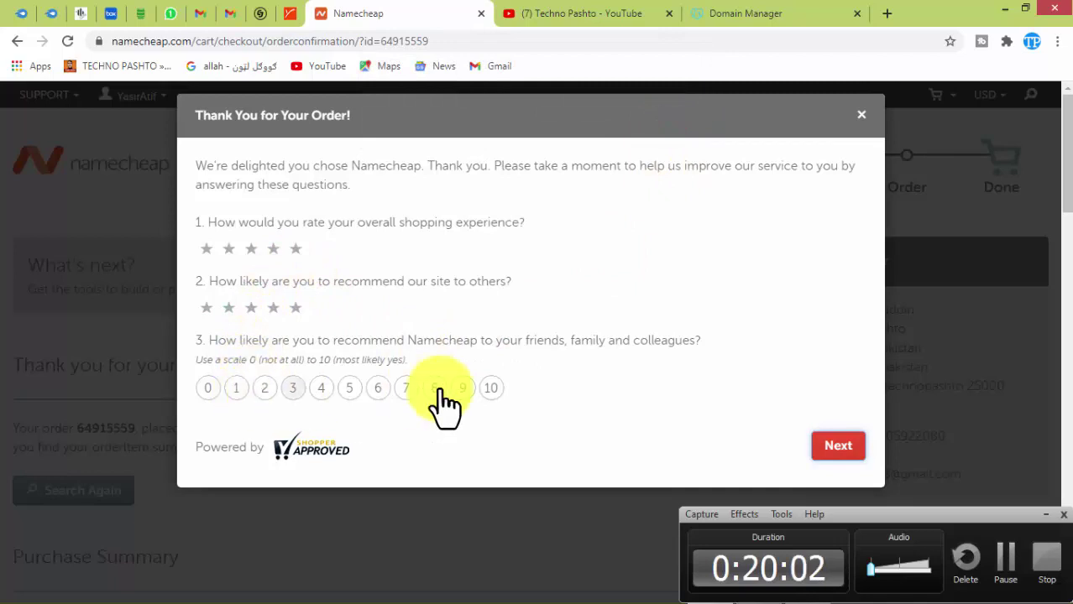
left_click(491, 388)
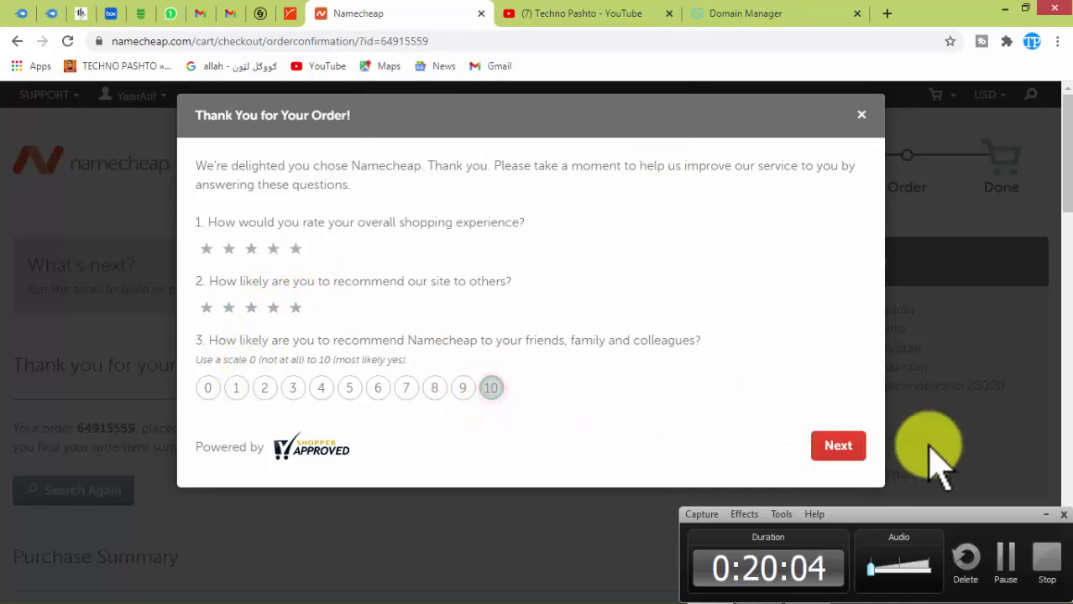
left_click(839, 446)
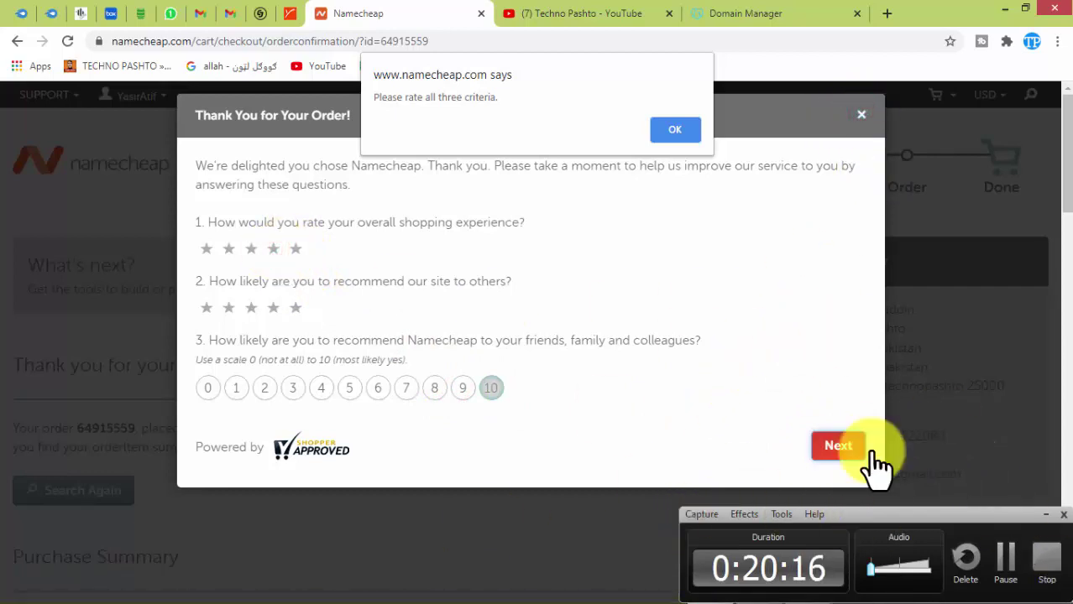
left_click(70, 42)
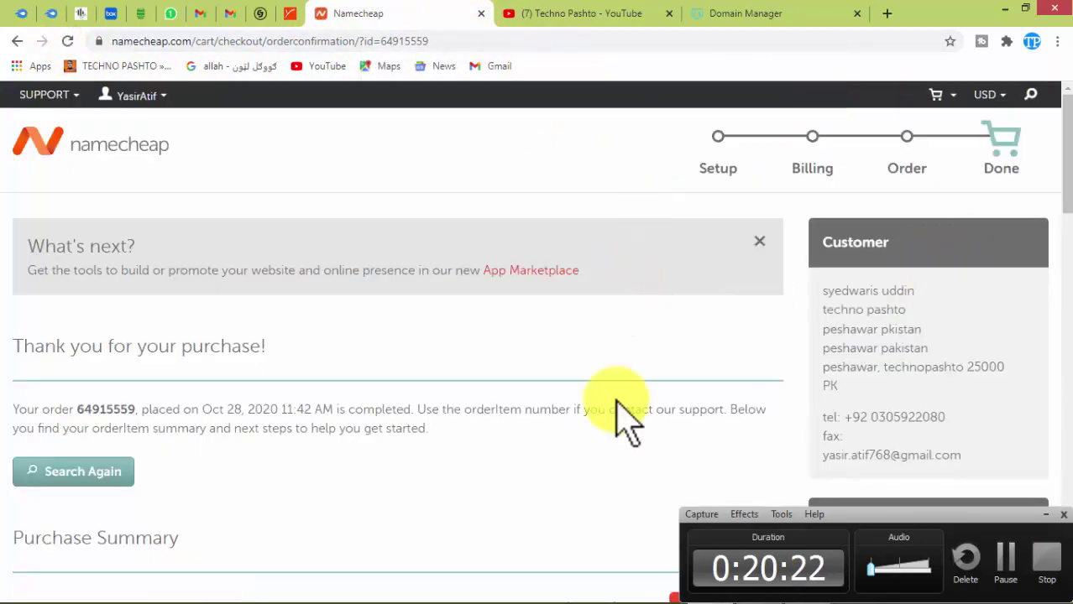
scroll(364, 444, "down", 15)
scroll(364, 444, "up", 15)
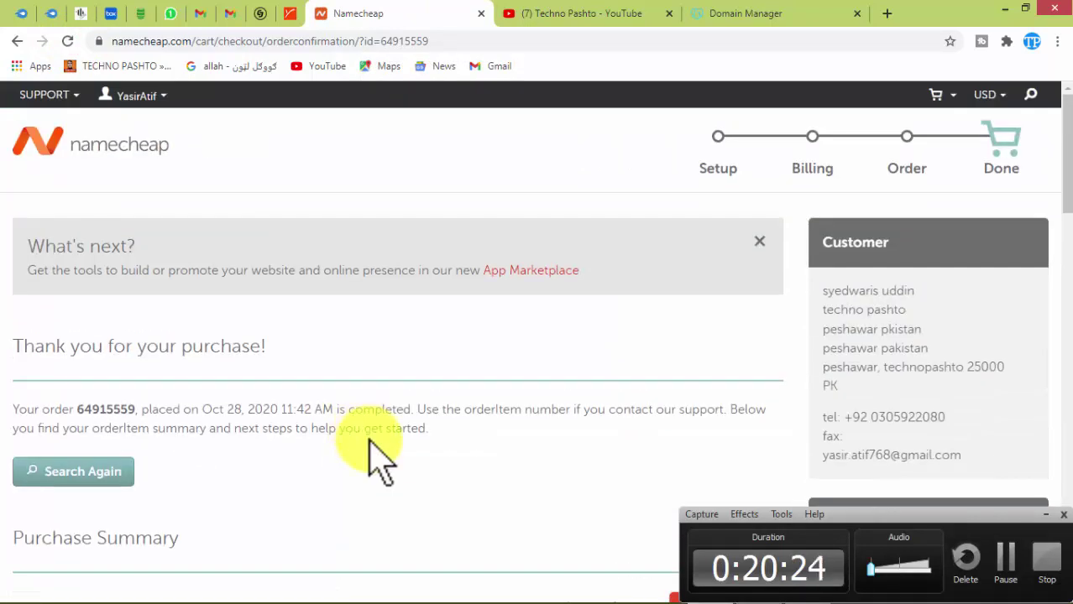
scroll(380, 460, "down", 5)
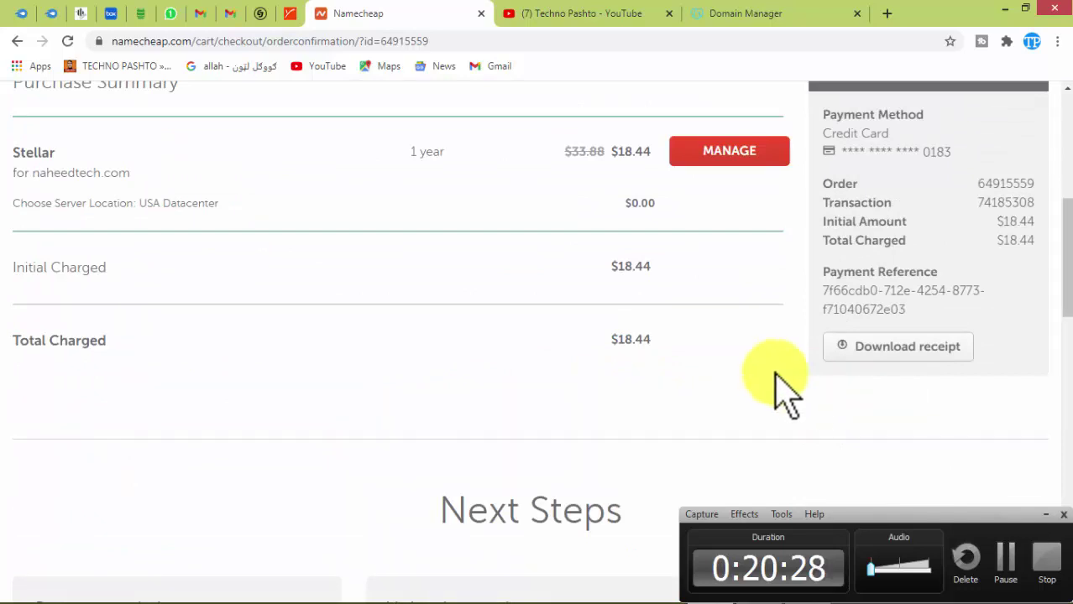
scroll(789, 384, "up", 5)
scroll(840, 382, "down", 5)
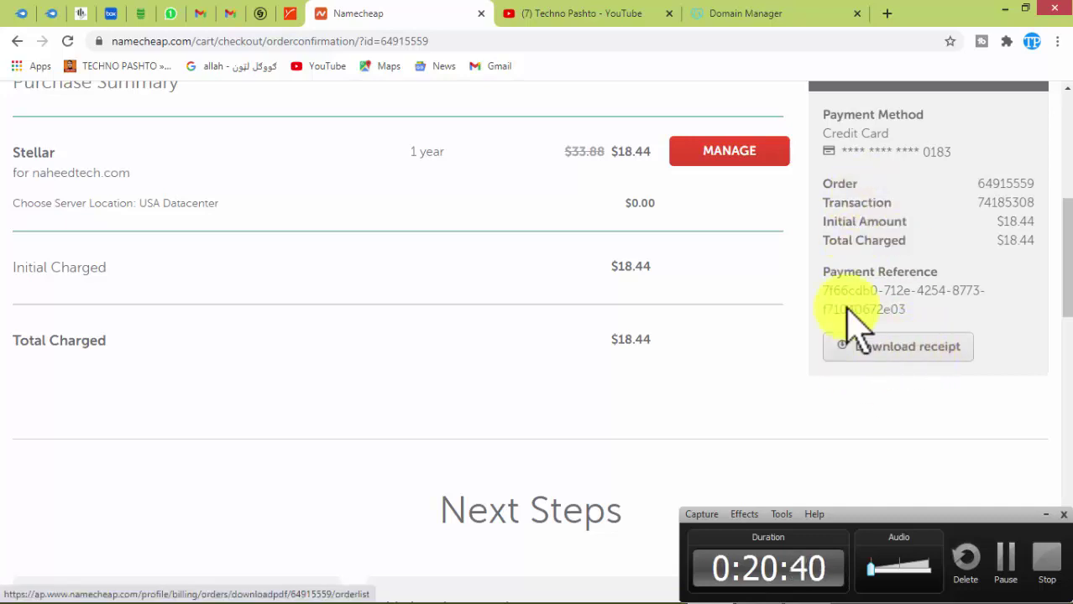
scroll(840, 336, "up", 2)
scroll(881, 369, "up", 4)
scroll(924, 428, "down", 5)
scroll(915, 445, "up", 5)
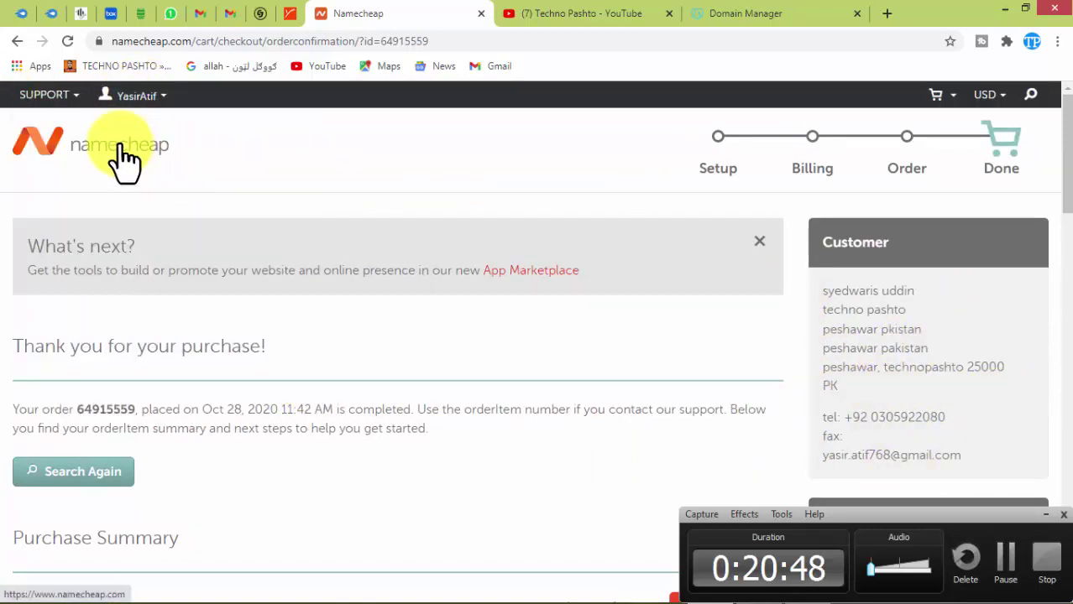
Go from the Namecheap homepage to the account Dashboard and check messages for the order summary.
left_click(121, 145)
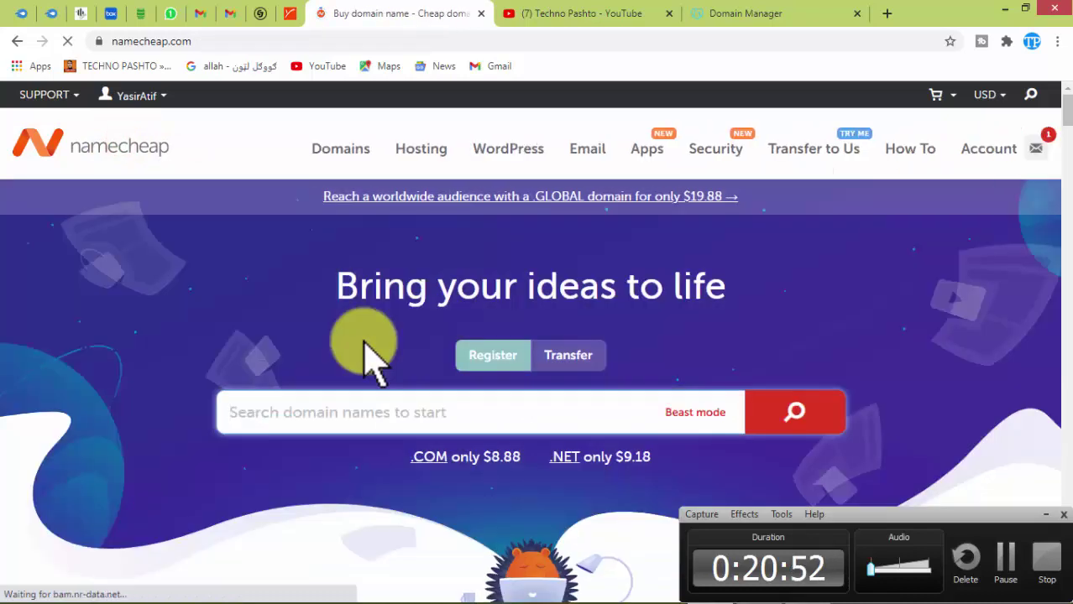
mouse_move(172, 108)
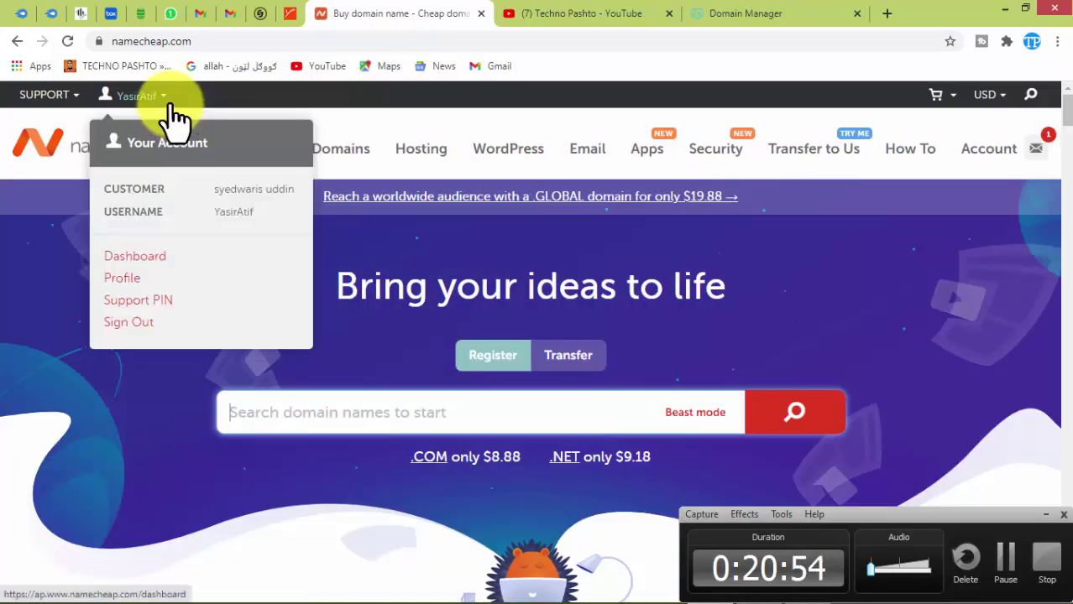
left_click(141, 257)
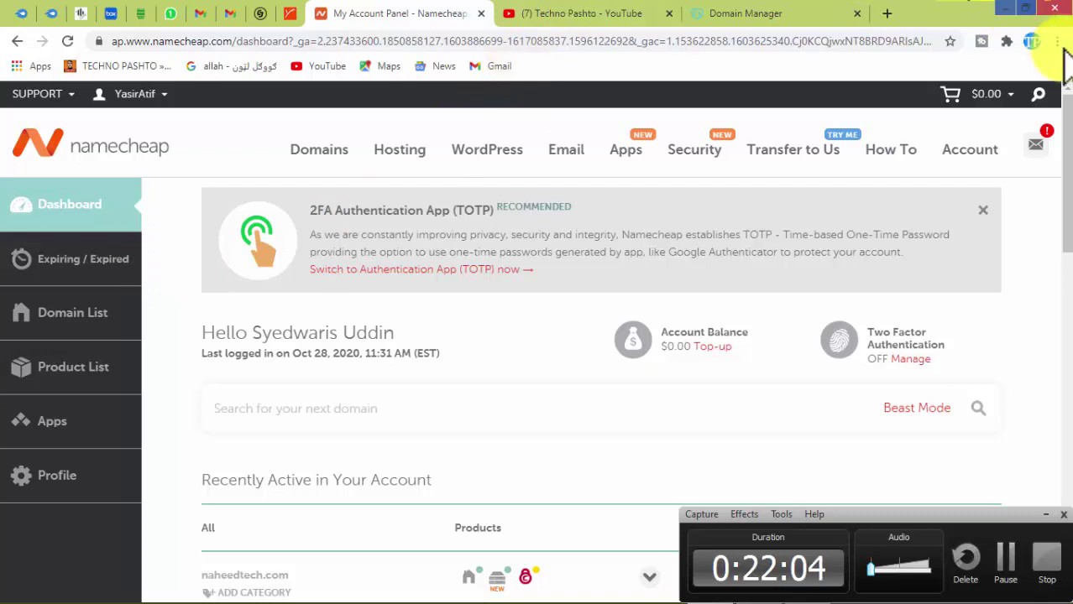
left_click(1049, 152)
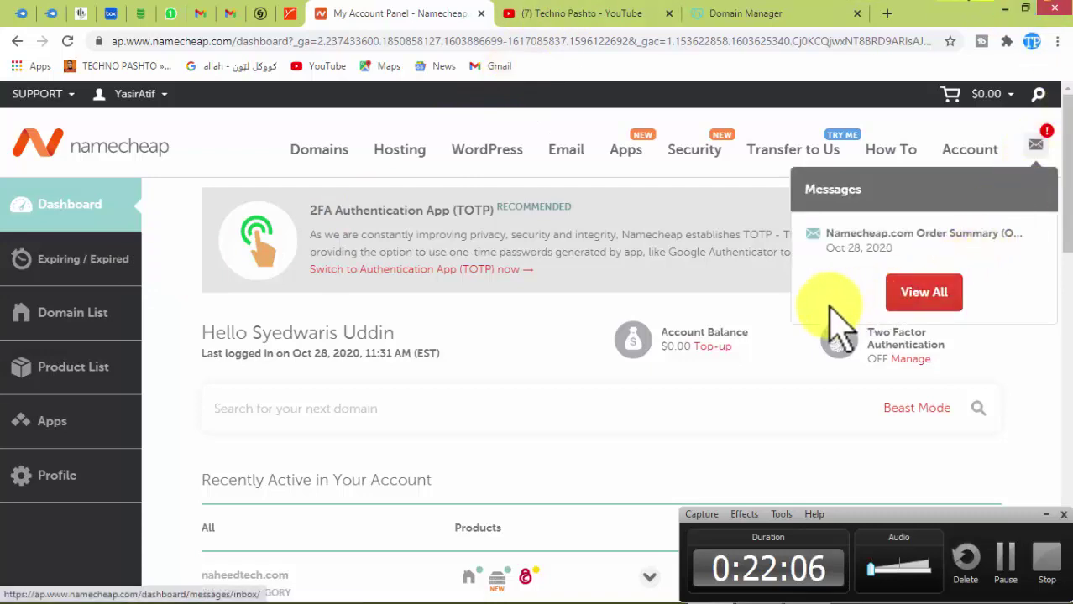